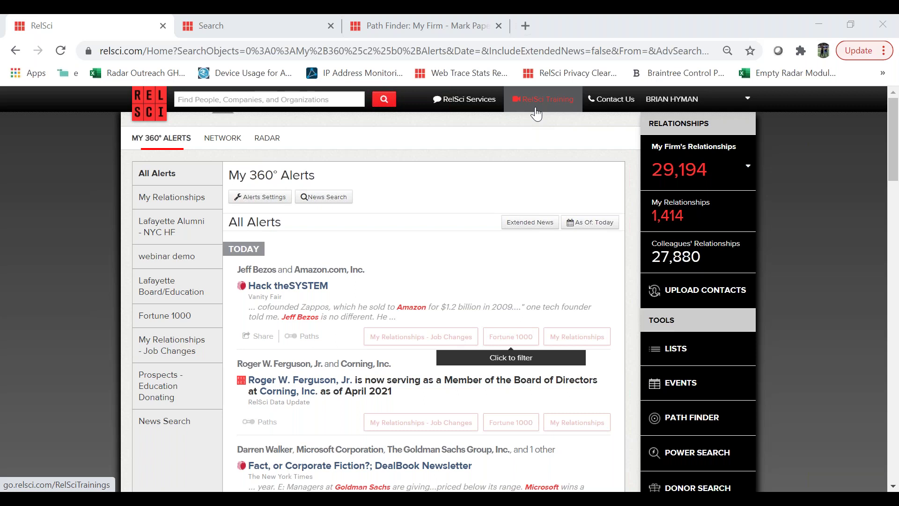
# Open the RelSci Trainings page, review the upcoming training sessions, and close the page.
pyautogui.click(536, 112)
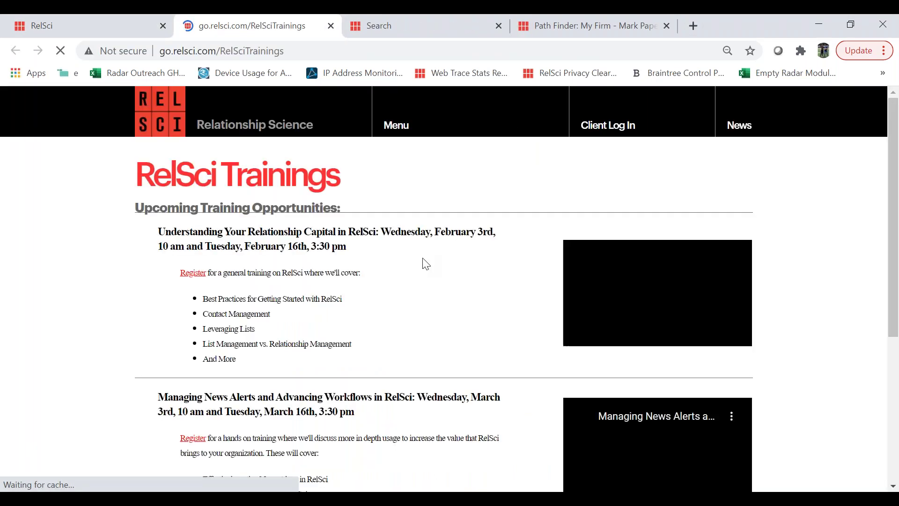
pyautogui.scroll(-1, 426, 262)
pyautogui.scroll(-1, 426, 263)
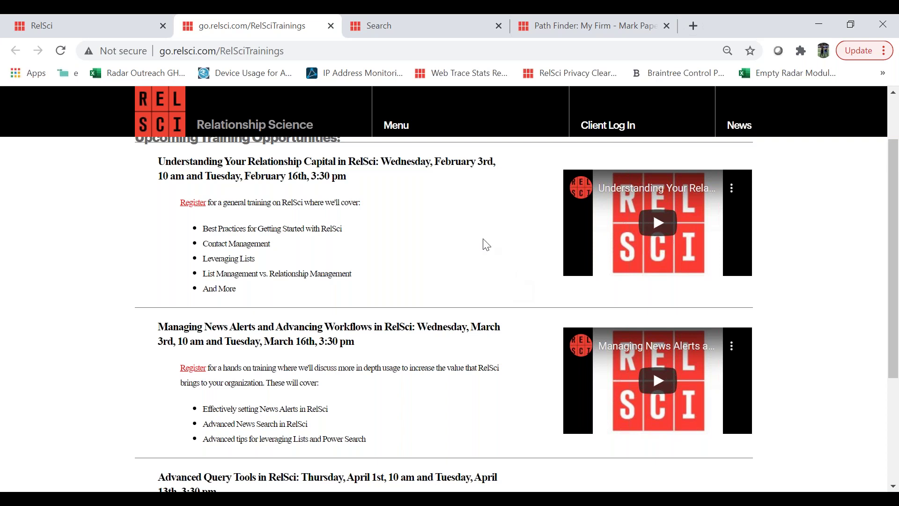
pyautogui.scroll(2, 453, 279)
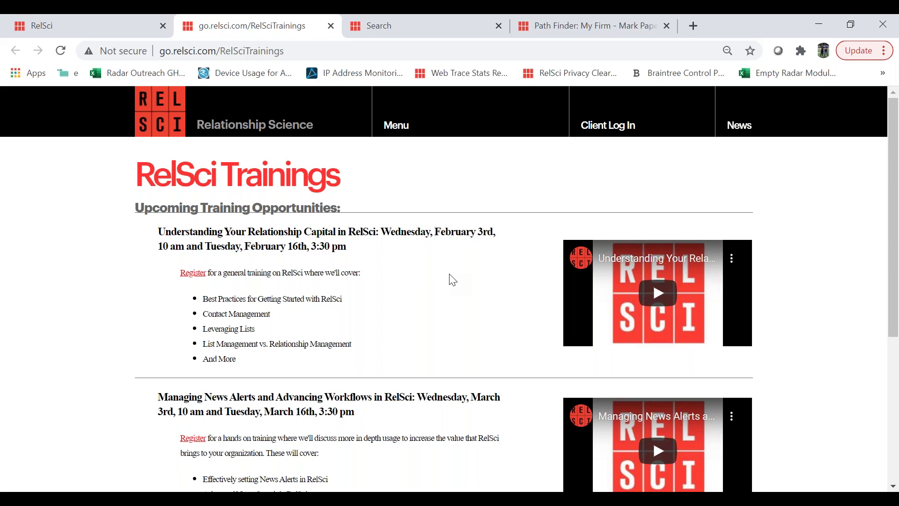
pyautogui.click(329, 27)
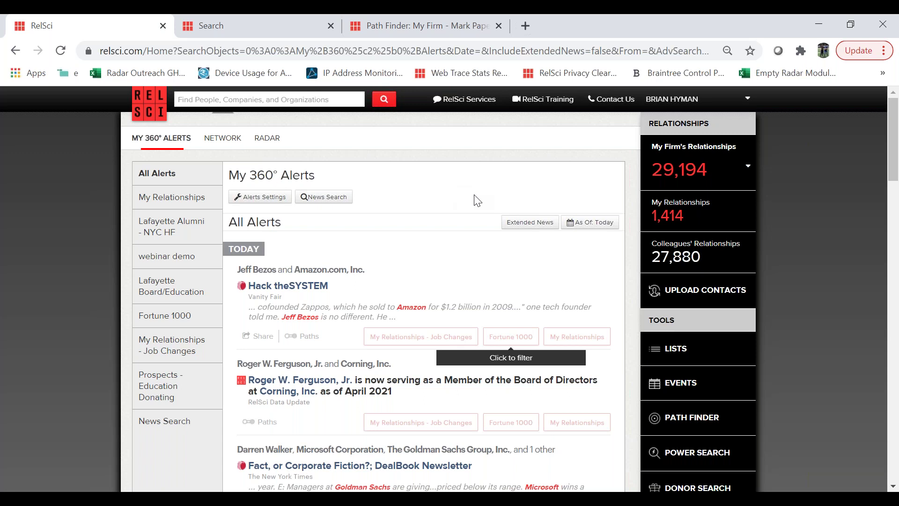
# Open Power Search and examine the criteria sections available for searching people.
pyautogui.click(656, 465)
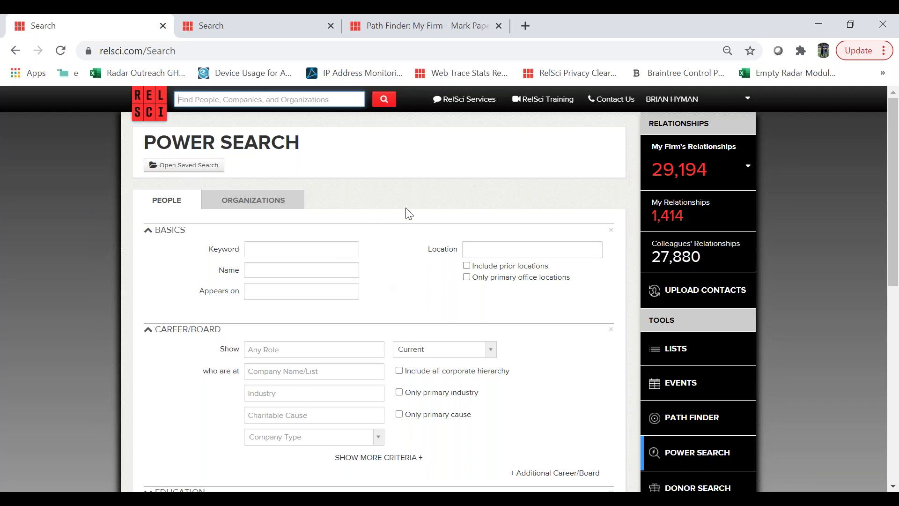
pyautogui.scroll(-2, 406, 220)
pyautogui.scroll(-4, 407, 220)
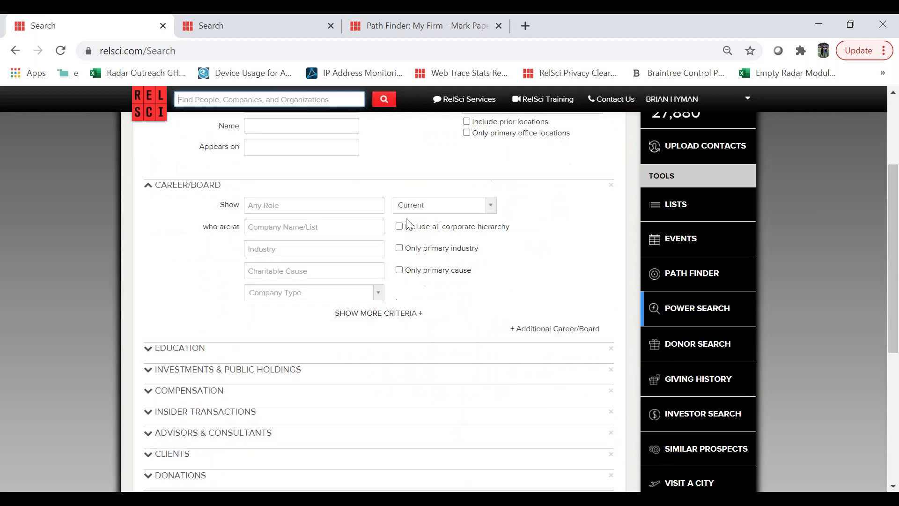
pyautogui.scroll(5, 407, 220)
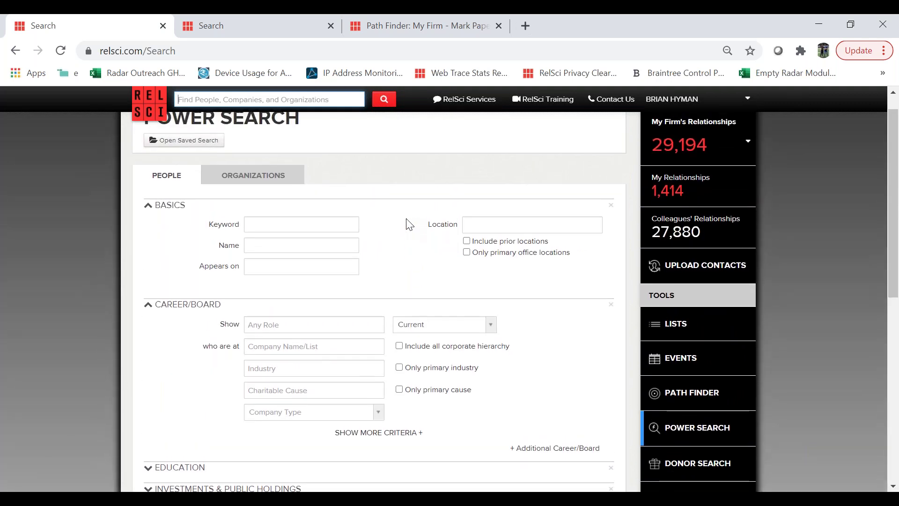
pyautogui.scroll(-1, 406, 225)
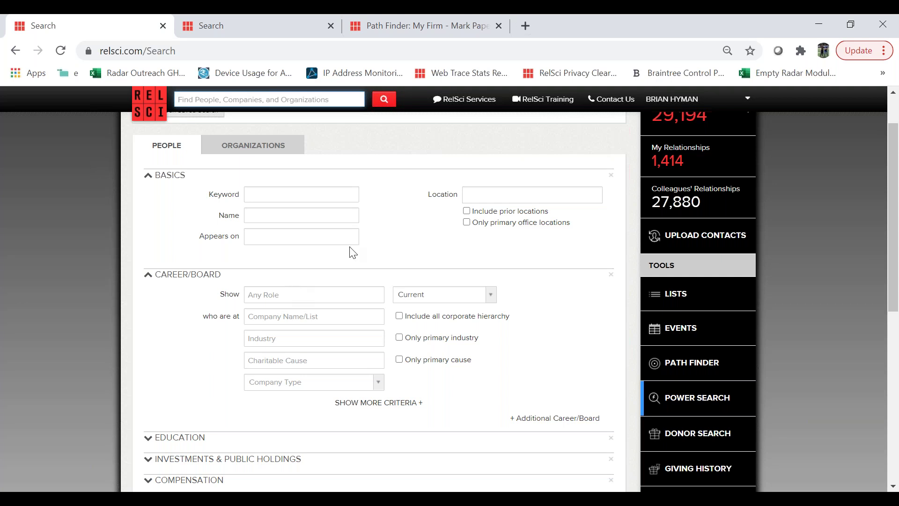
pyautogui.scroll(-4, 351, 252)
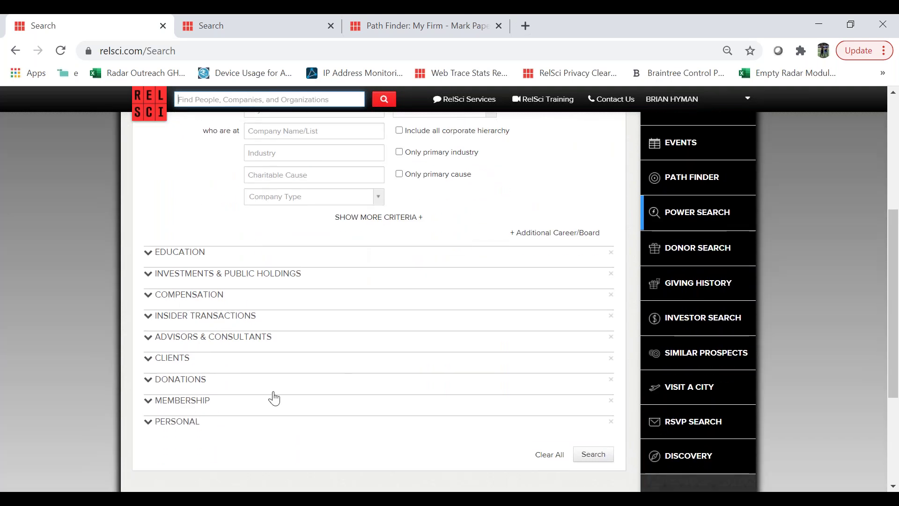
pyautogui.scroll(2, 283, 323)
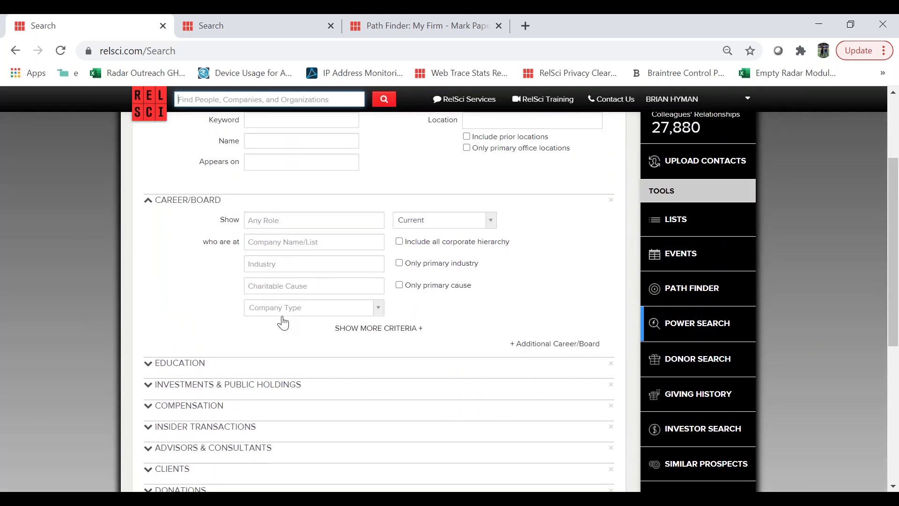
pyautogui.scroll(2, 282, 323)
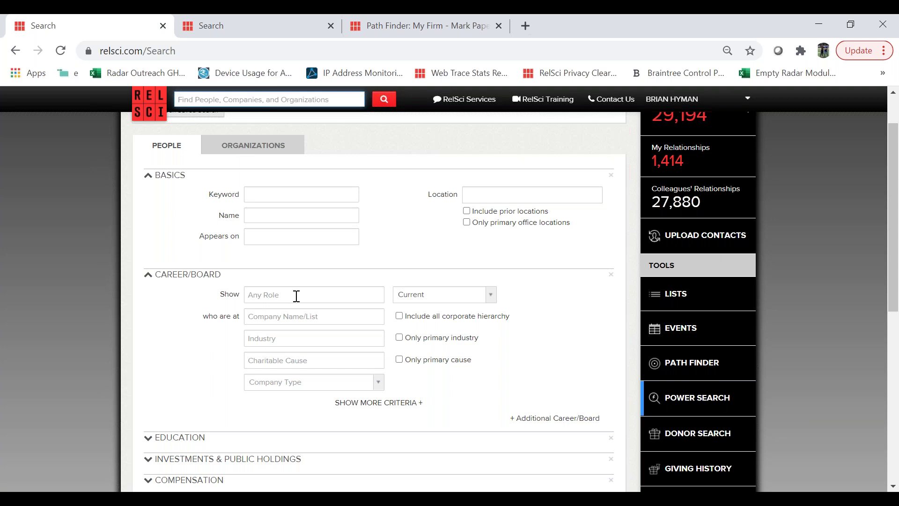
# Set the Career/Board role criterion to C-Suite and Senior Management by looking up "senior".
pyautogui.click(296, 295)
pyautogui.write('senior')
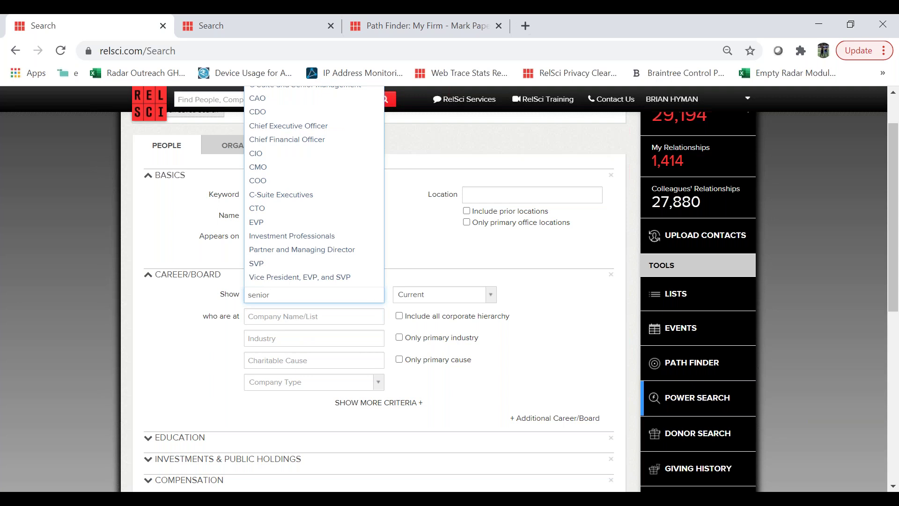
pyautogui.scroll(1, 305, 245)
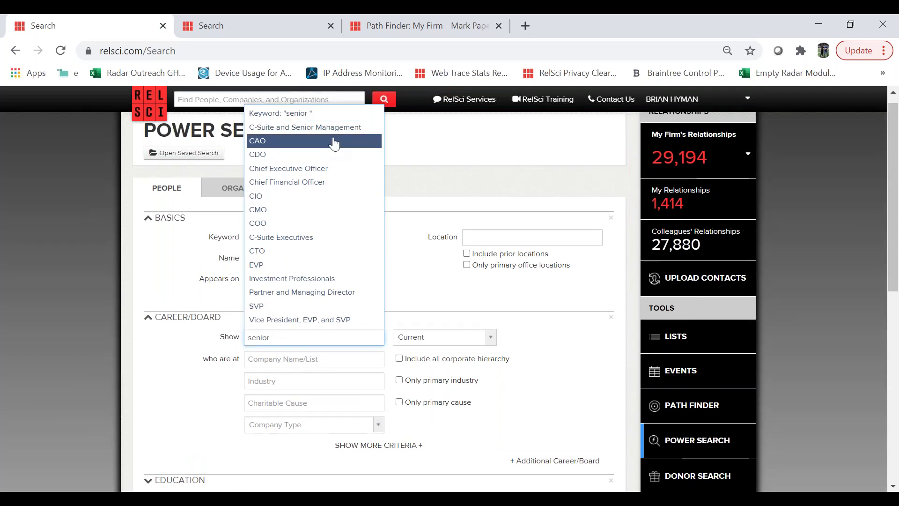
pyautogui.click(336, 136)
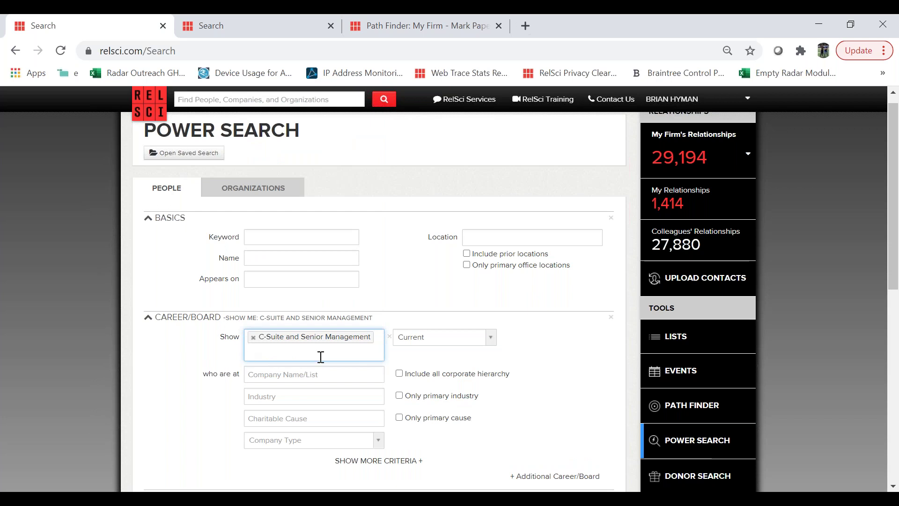
# Add Apple, Inc. as the company criterion in Career/Board, and remove it again.
pyautogui.click(258, 373)
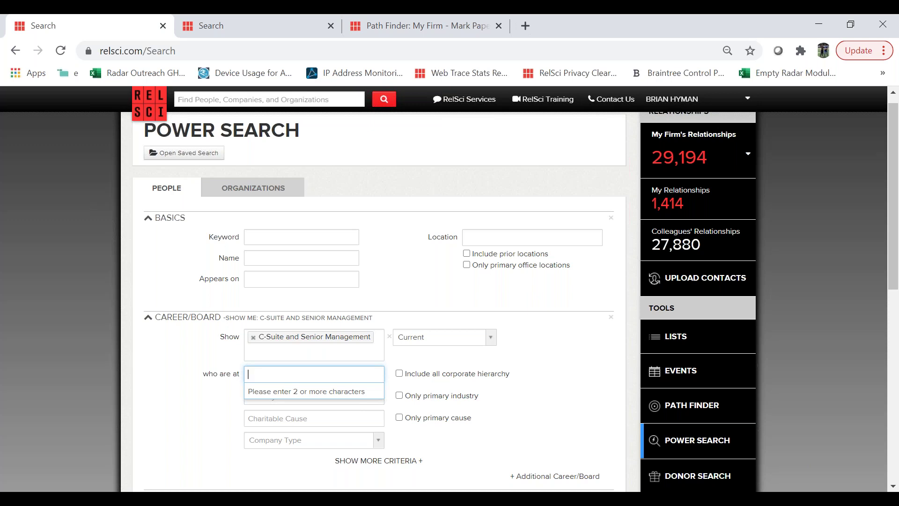
pyautogui.write('apple')
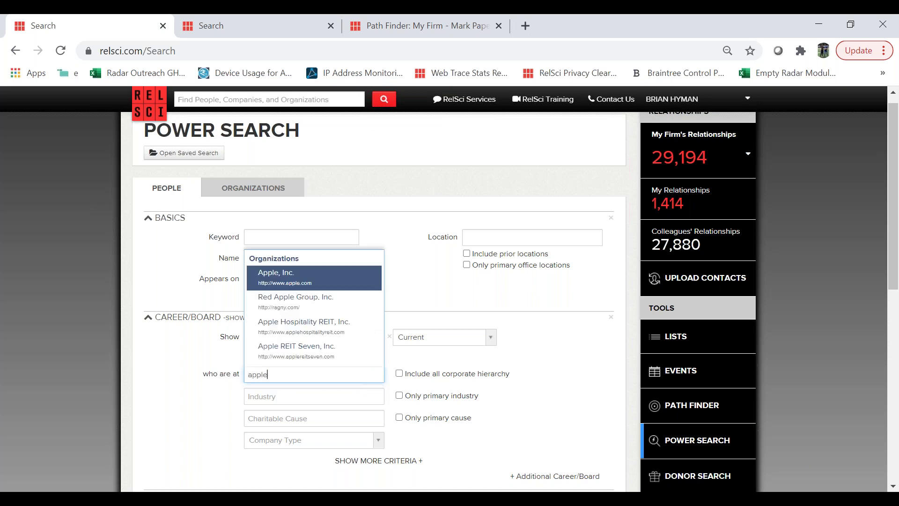
pyautogui.click(309, 279)
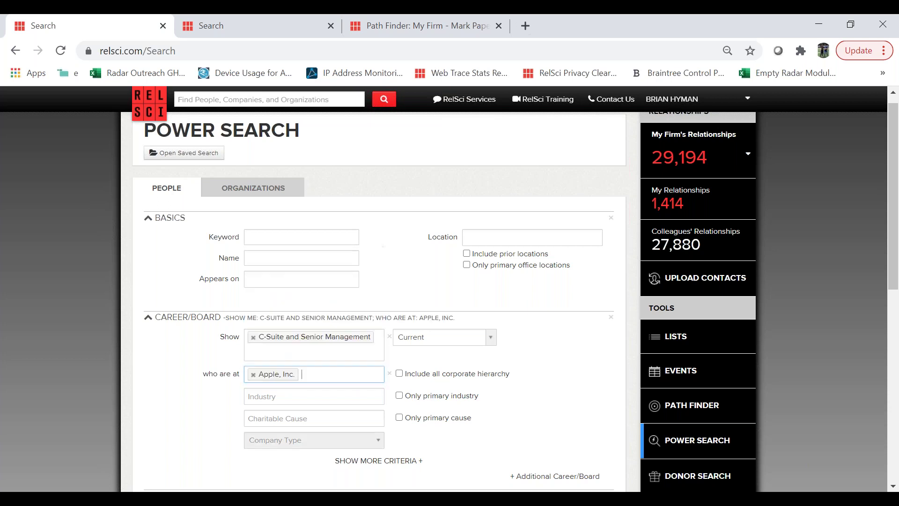
pyautogui.click(253, 374)
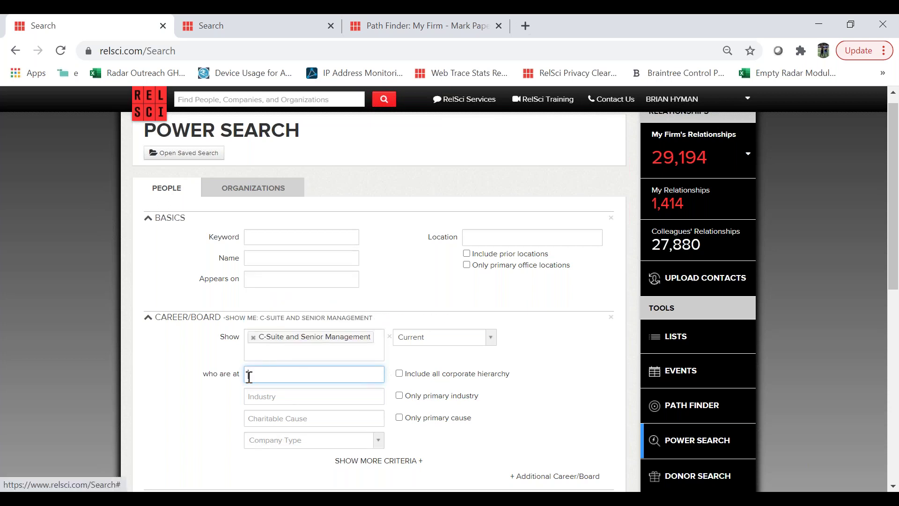
# Set the Career/Board industry to Wholesale: Technology and run the people search.
pyautogui.scroll(-1, 277, 373)
pyautogui.click(277, 370)
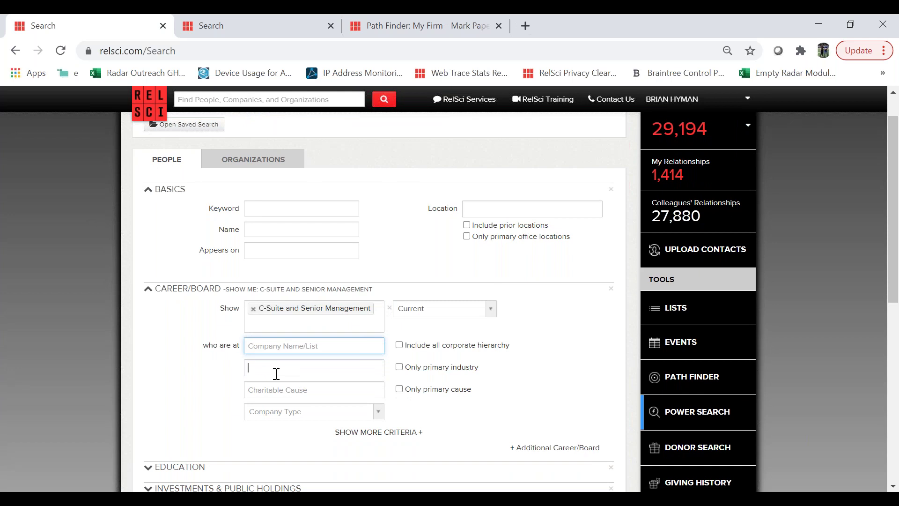
pyautogui.write('tech')
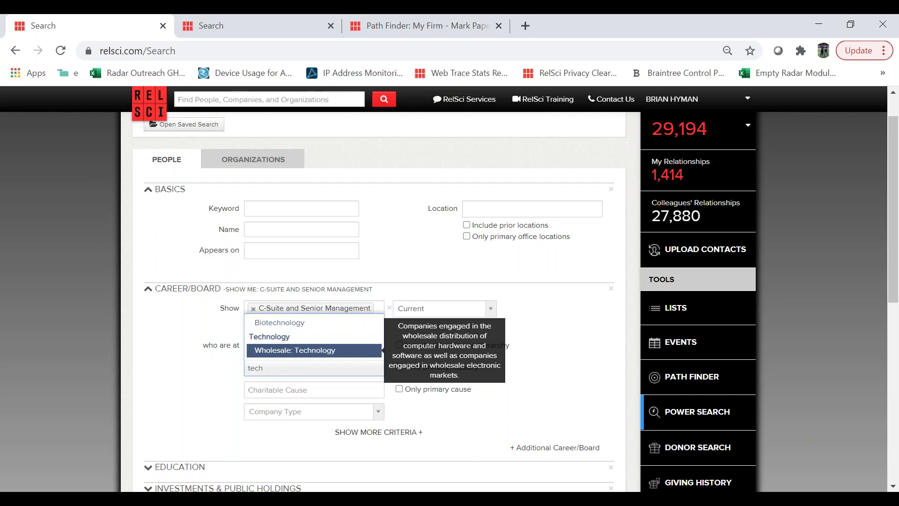
pyautogui.click(282, 352)
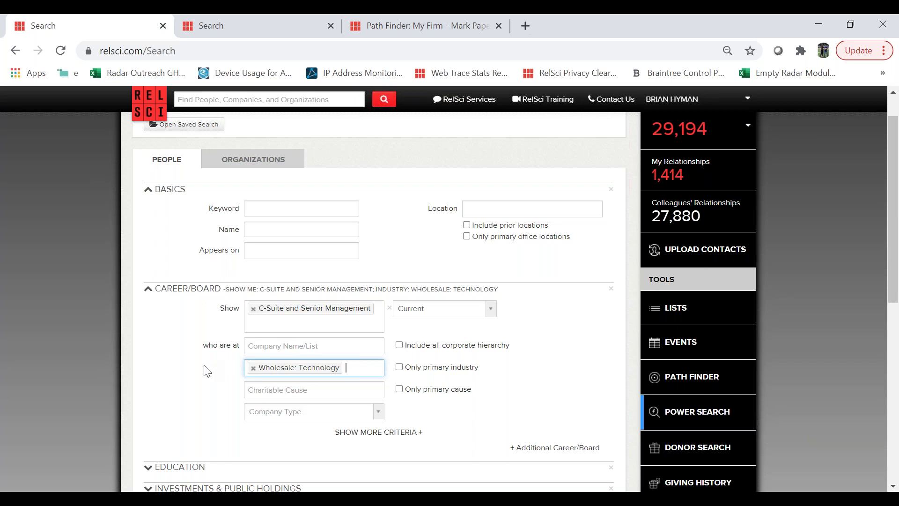
pyautogui.scroll(-2, 296, 349)
pyautogui.scroll(-4, 375, 327)
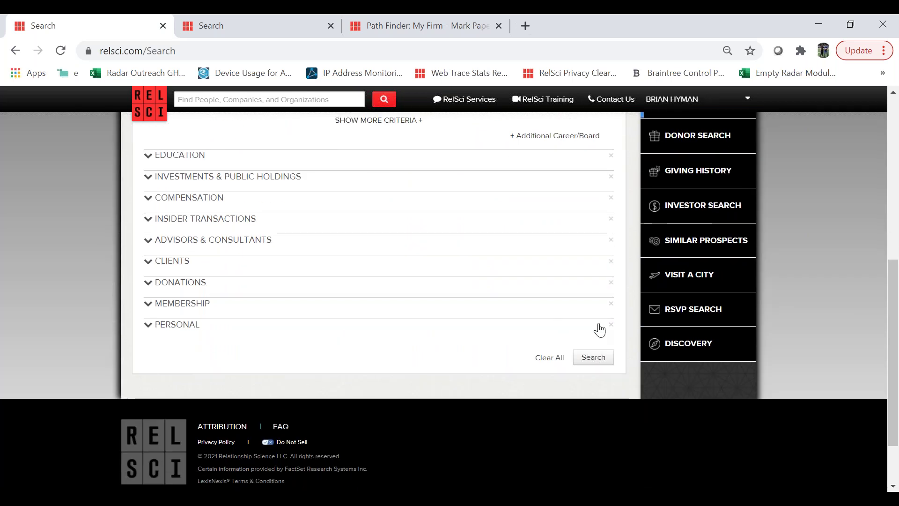
pyautogui.click(601, 369)
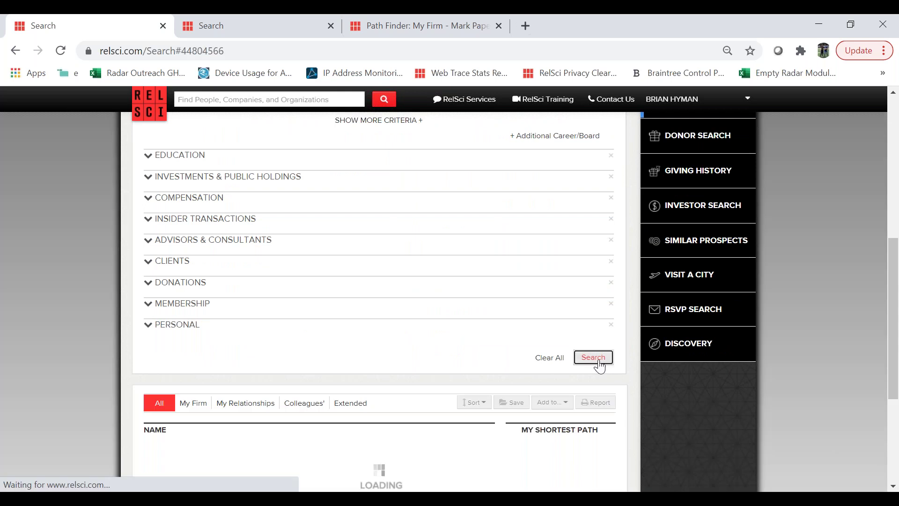
# Check the search criteria against the results and add all results to a new list named Tech Execs.
pyautogui.scroll(5, 283, 285)
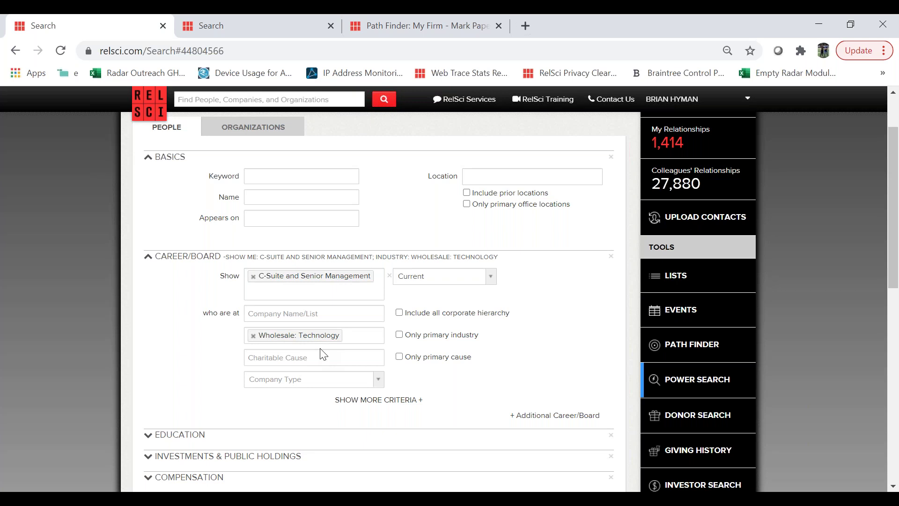
pyautogui.scroll(-9, 323, 354)
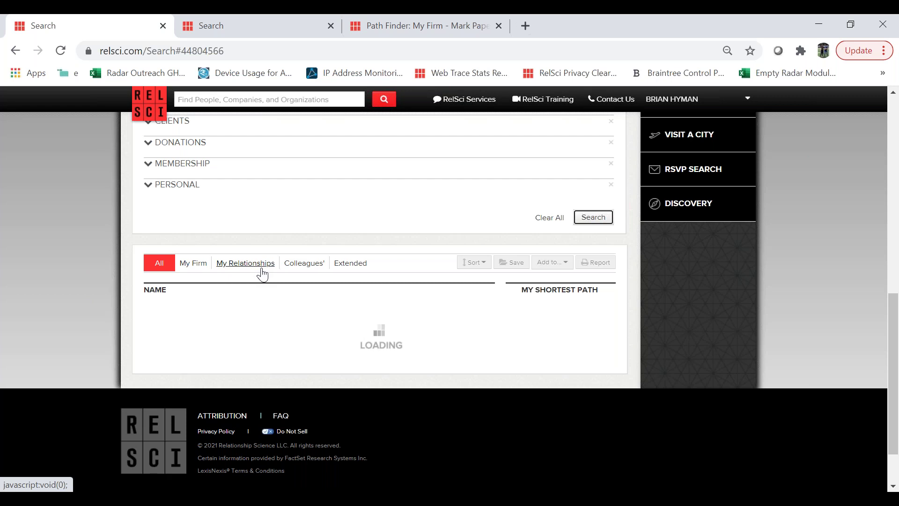
pyautogui.scroll(-2, 381, 257)
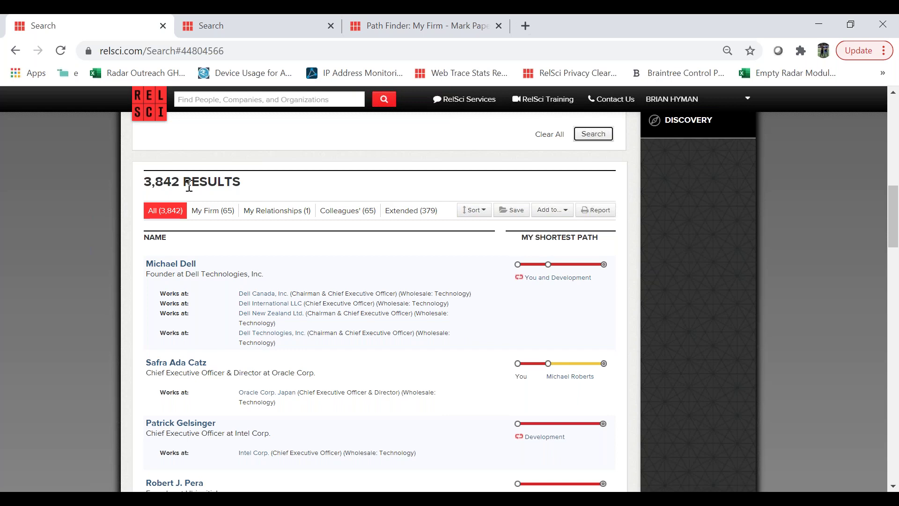
pyautogui.scroll(10, 188, 186)
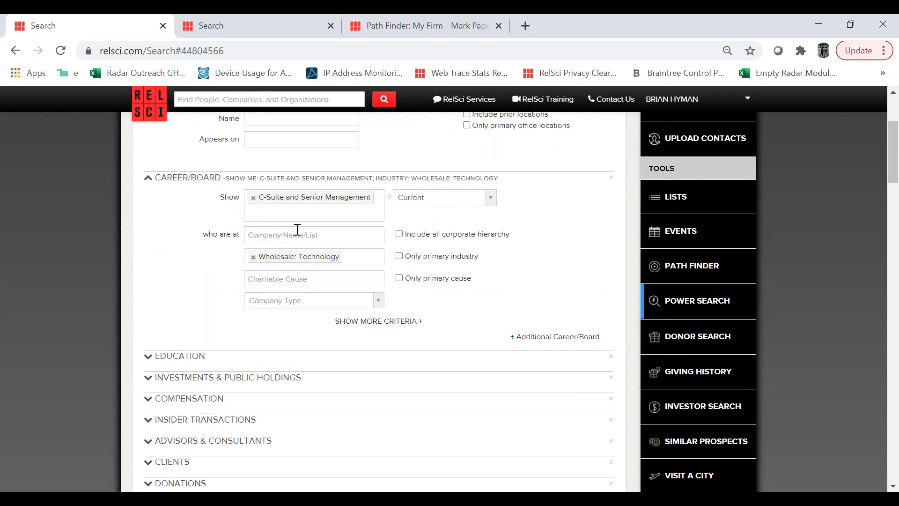
pyautogui.scroll(-9, 296, 234)
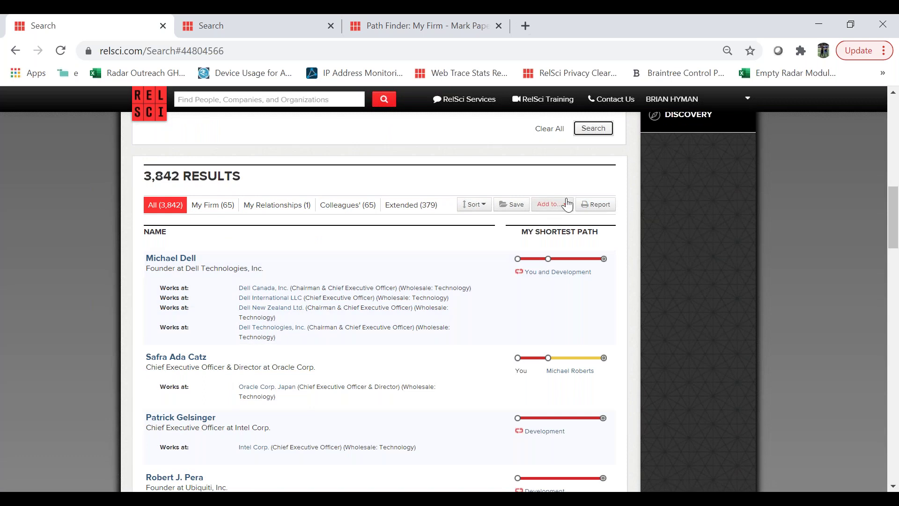
pyautogui.click(566, 209)
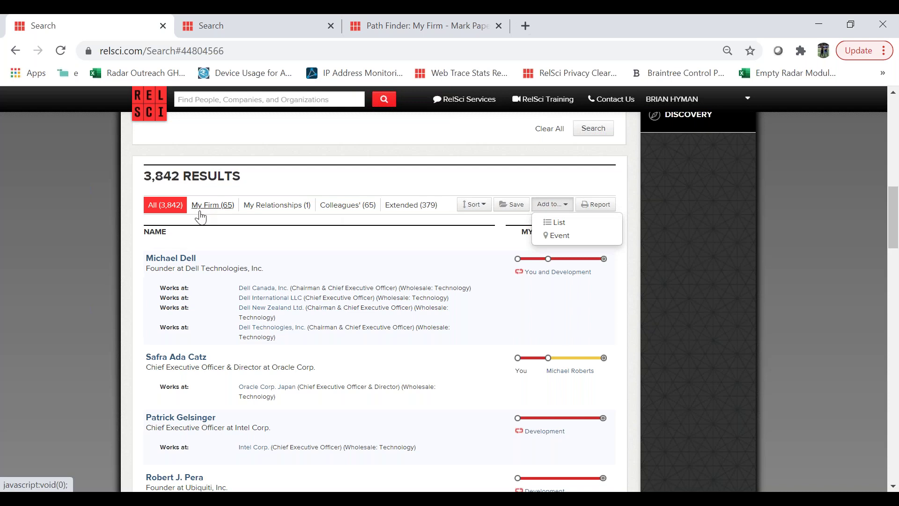
pyautogui.click(569, 229)
pyautogui.click(444, 203)
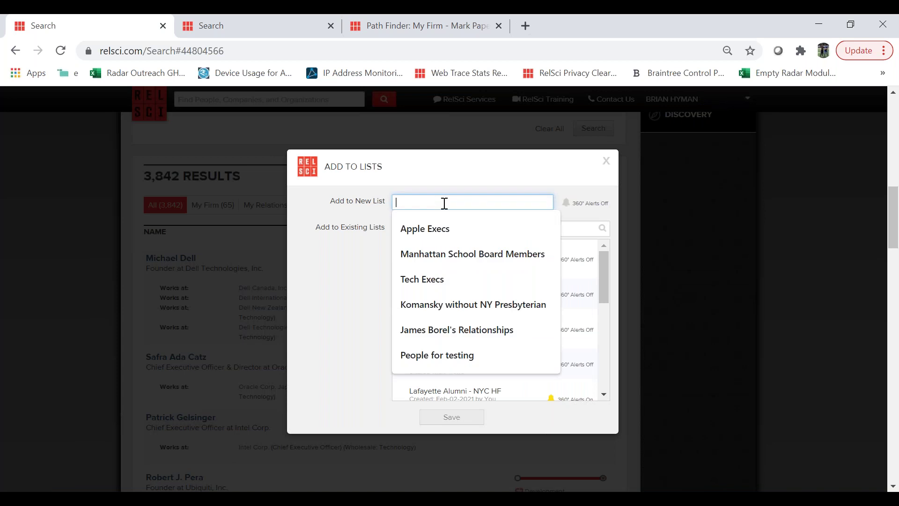
pyautogui.click(429, 279)
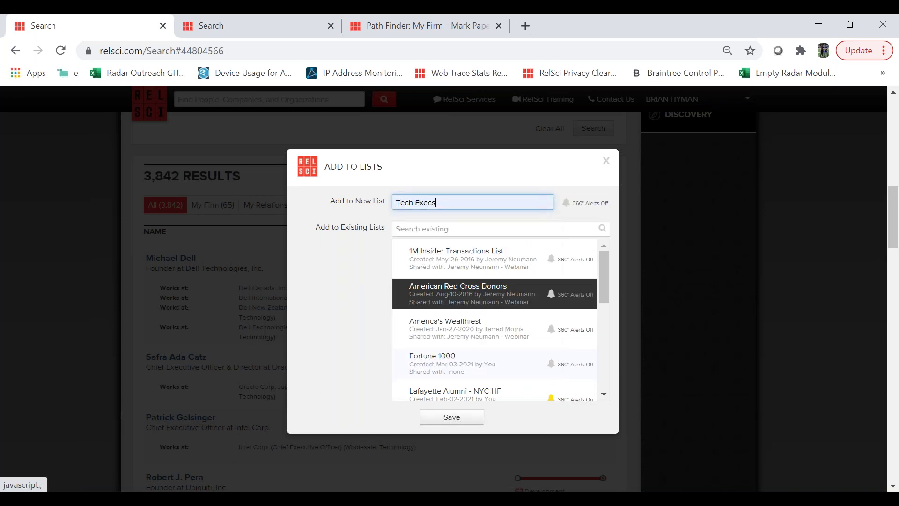
pyautogui.click(459, 418)
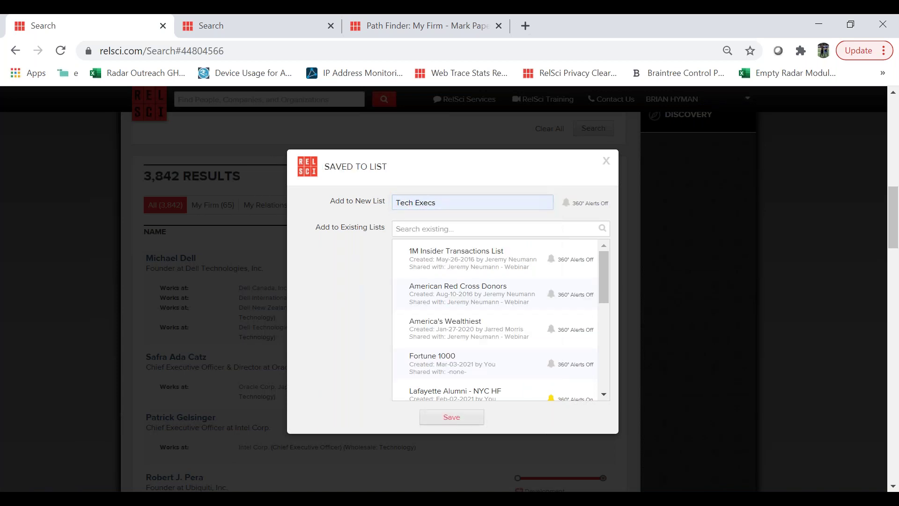
pyautogui.click(451, 267)
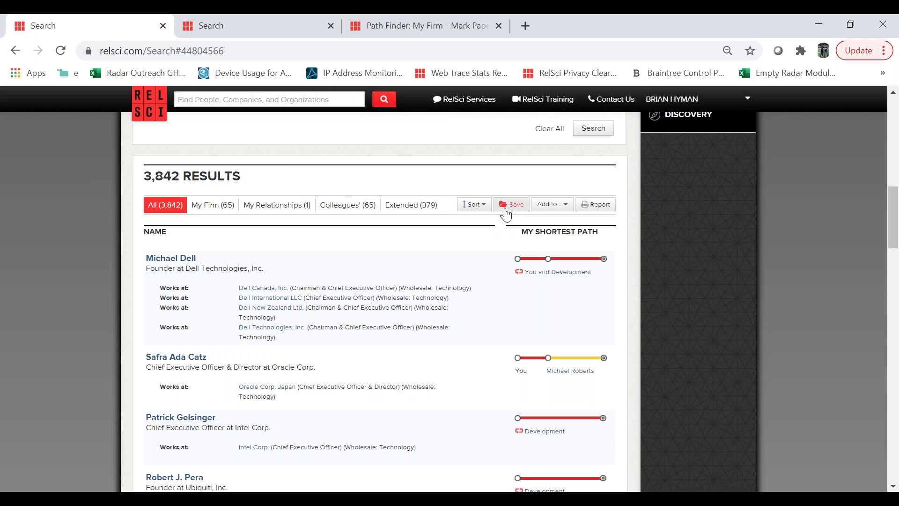
pyautogui.click(506, 206)
pyautogui.click(398, 202)
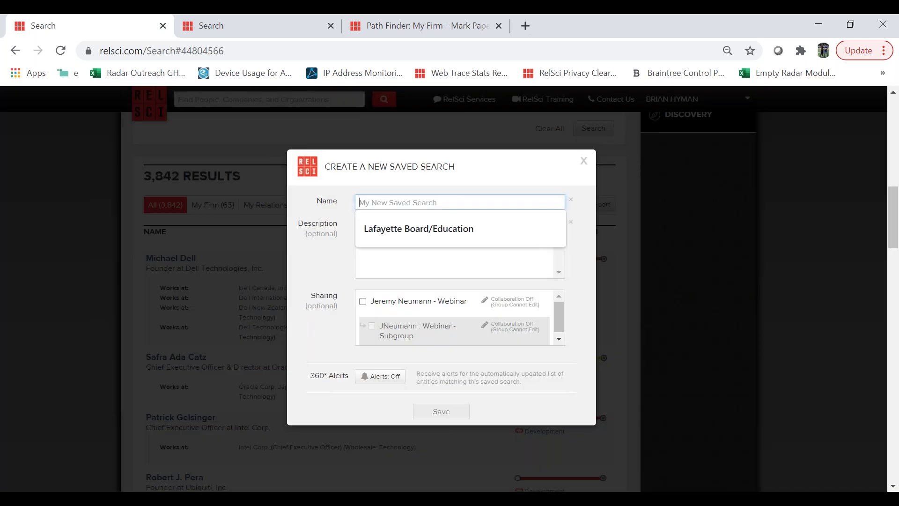
pyautogui.click(419, 267)
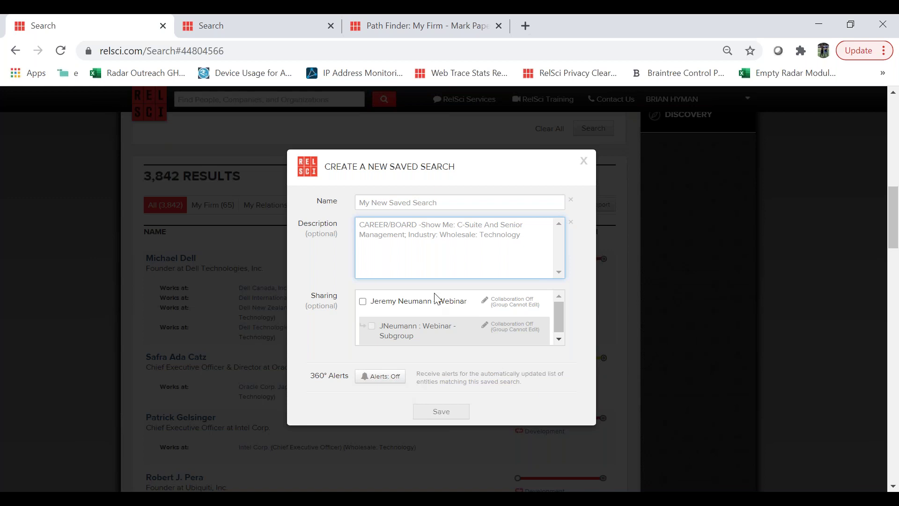
pyautogui.click(584, 162)
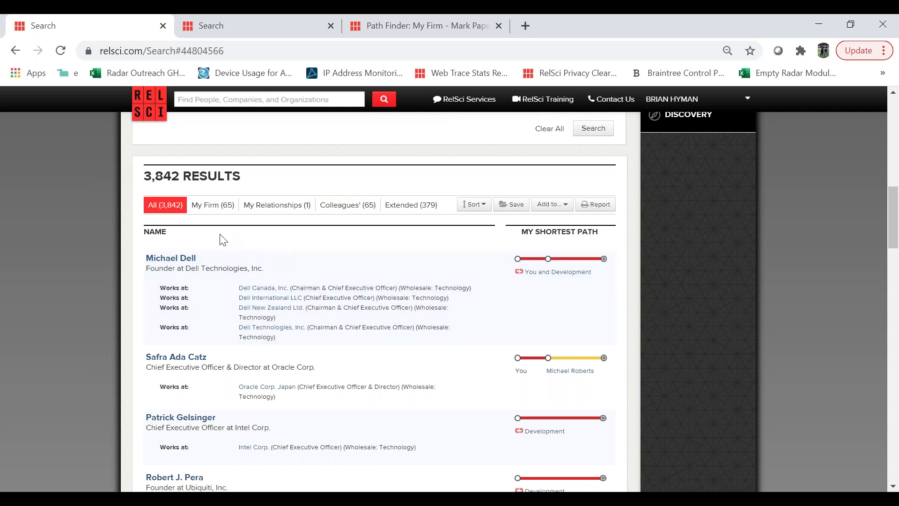
# Review the full people search results, and the subset limited to My Firm relationships.
pyautogui.scroll(-3, 302, 249)
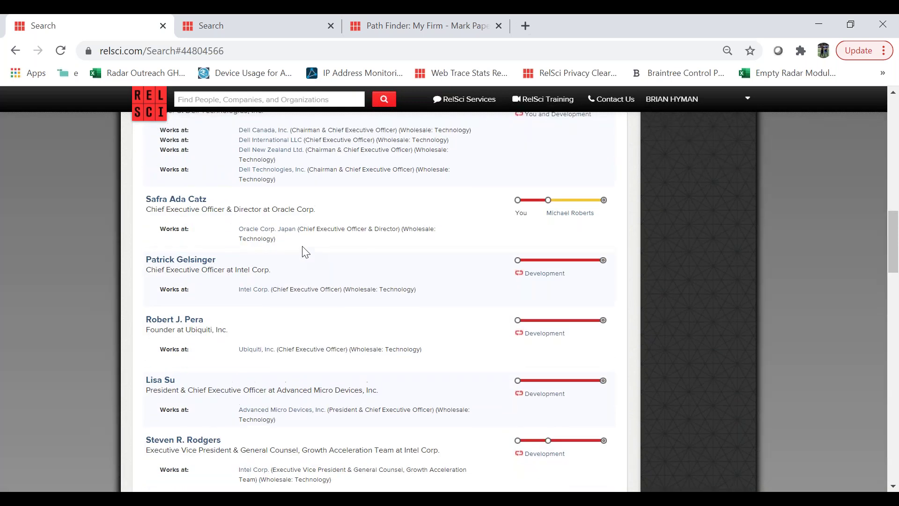
pyautogui.scroll(5, 302, 248)
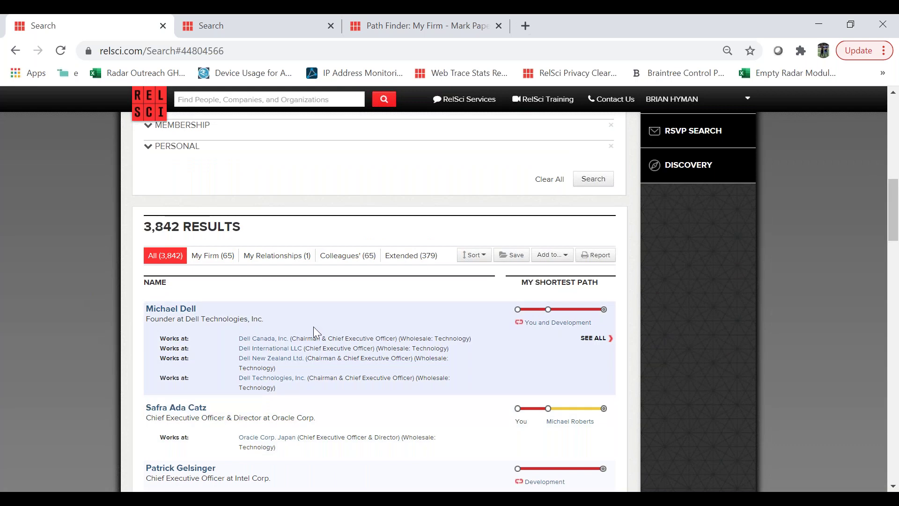
pyautogui.click(209, 256)
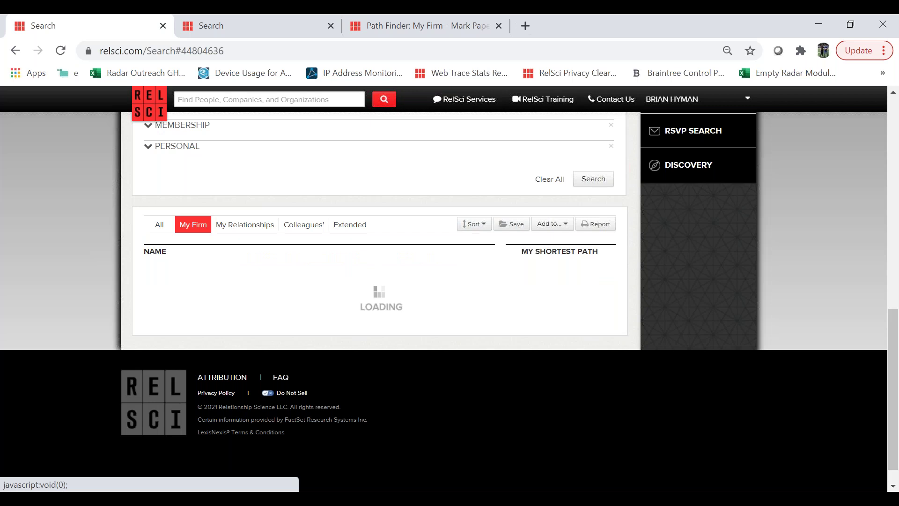
pyautogui.scroll(-1, 299, 291)
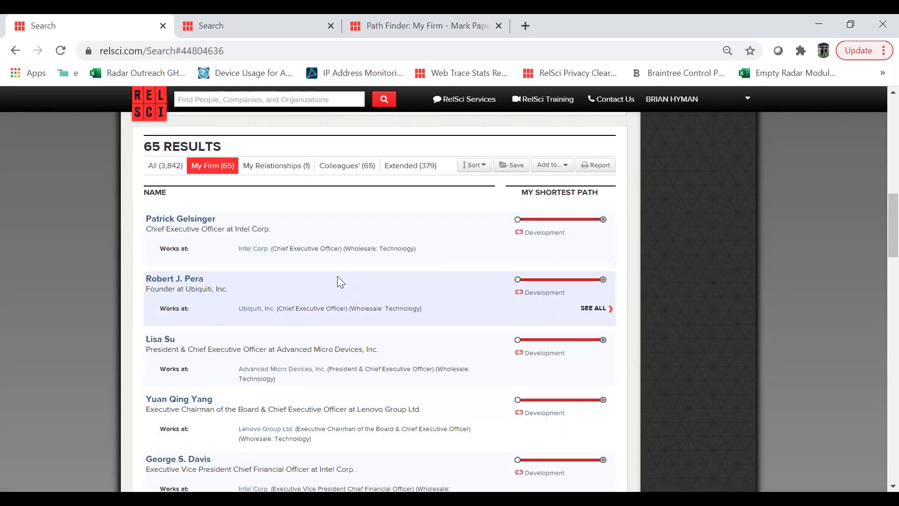
pyautogui.scroll(1, 337, 280)
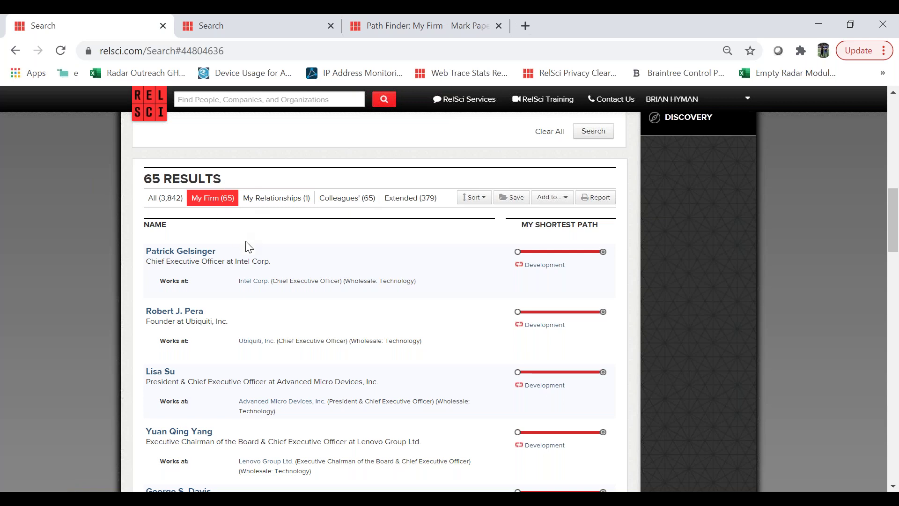
# Show the Extended network results and sort them by RelSci Relationships.
pyautogui.click(403, 199)
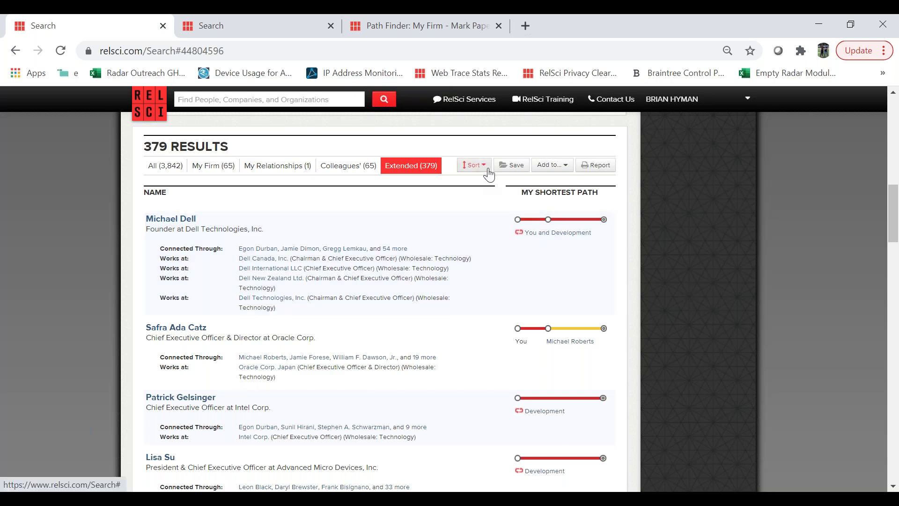
pyautogui.click(487, 170)
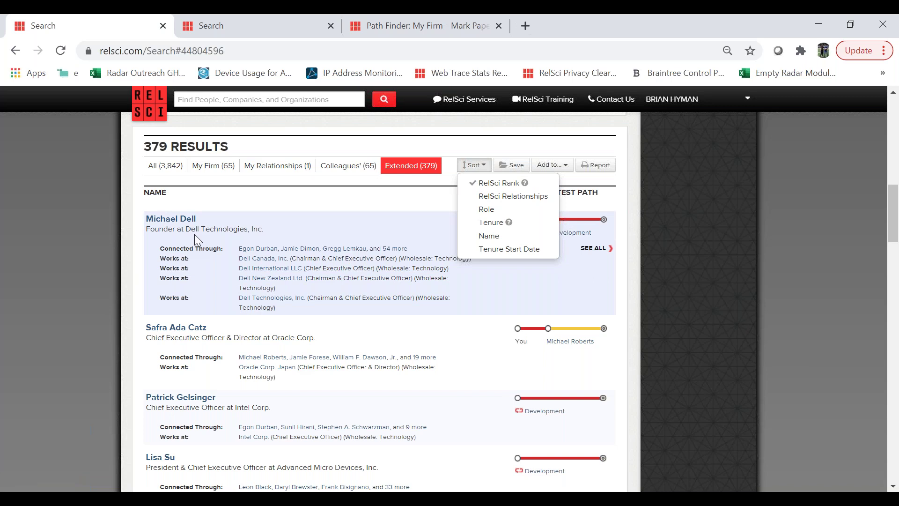
pyautogui.click(502, 197)
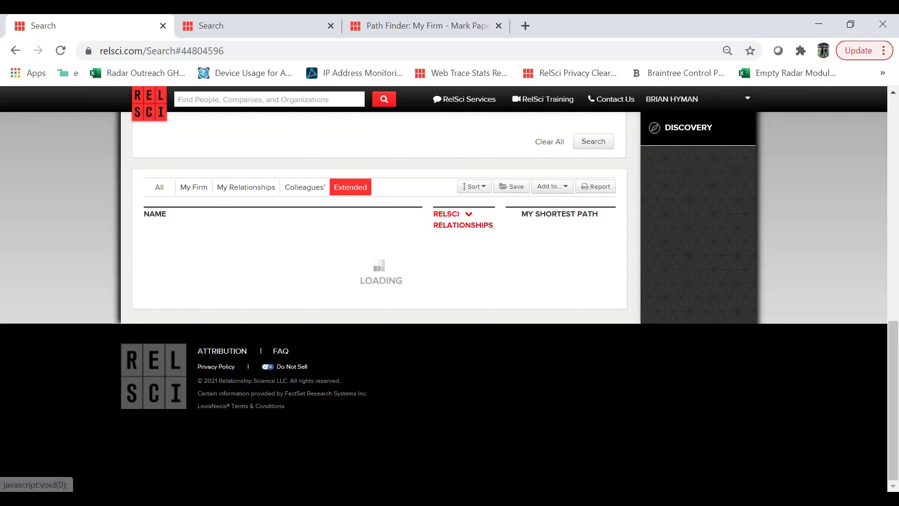
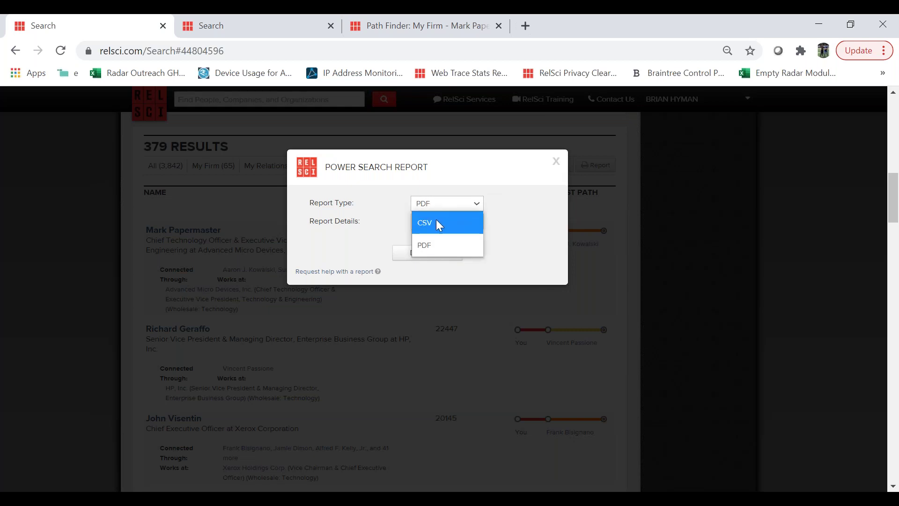
pyautogui.click(438, 224)
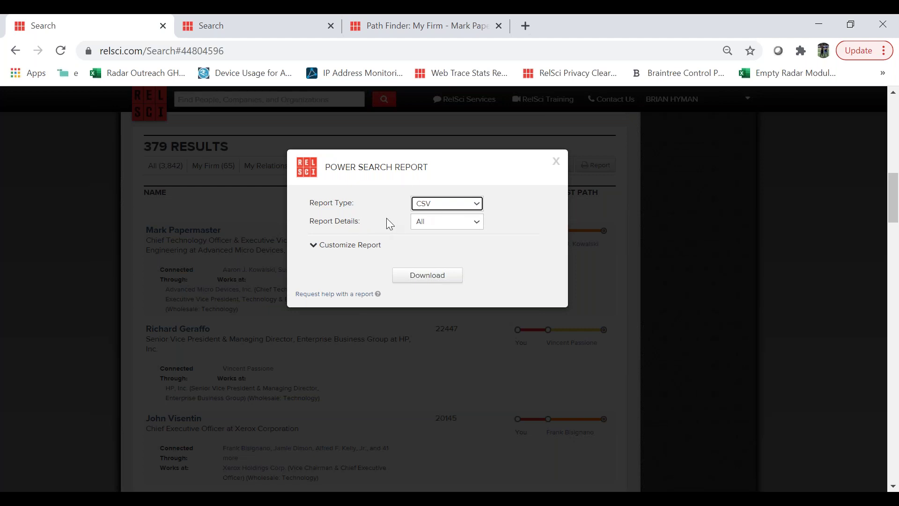
pyautogui.click(346, 251)
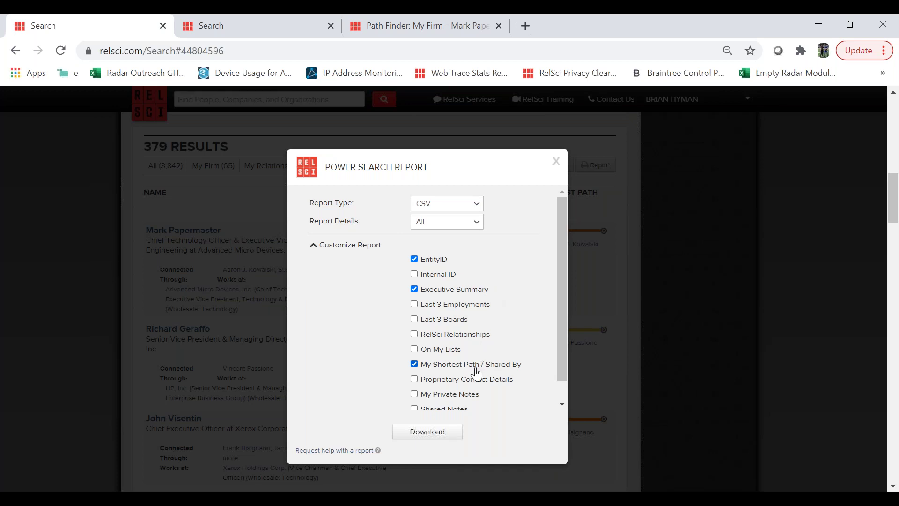
pyautogui.scroll(-1, 477, 373)
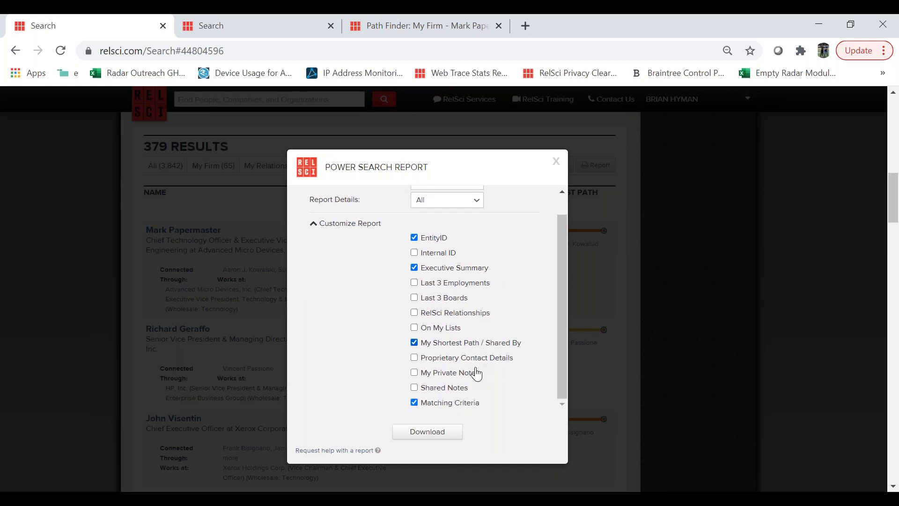
pyautogui.scroll(1, 476, 373)
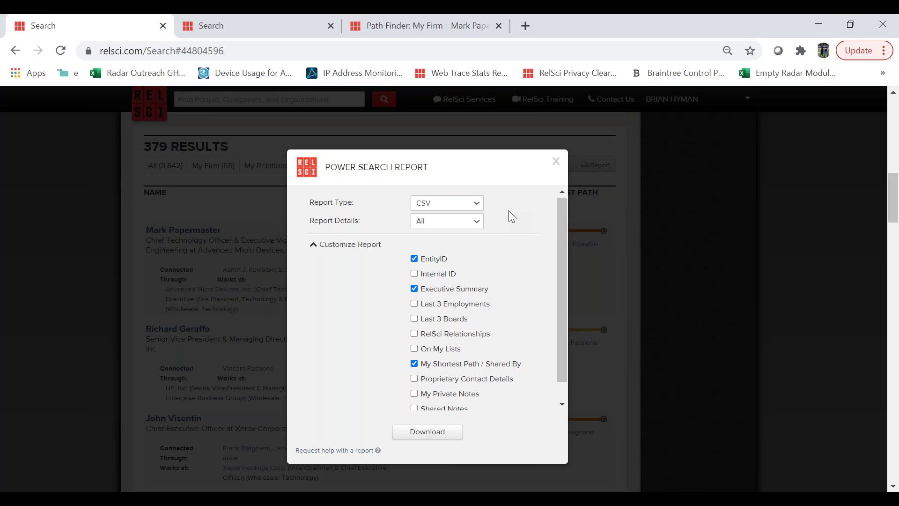
pyautogui.click(560, 165)
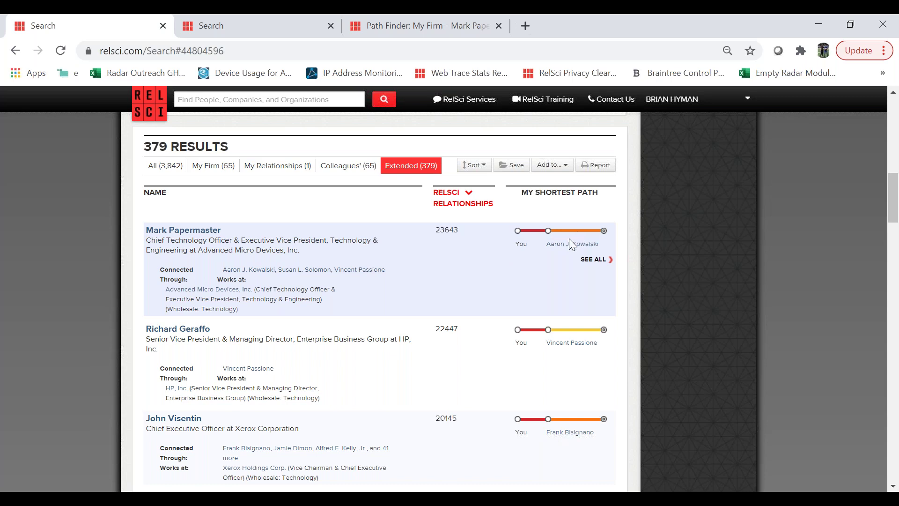
# Open all paths to the Advanced Micro Devices Chief Technology Officer in Path Finder and check the starting-point choices, keeping My Firm.
pyautogui.click(595, 260)
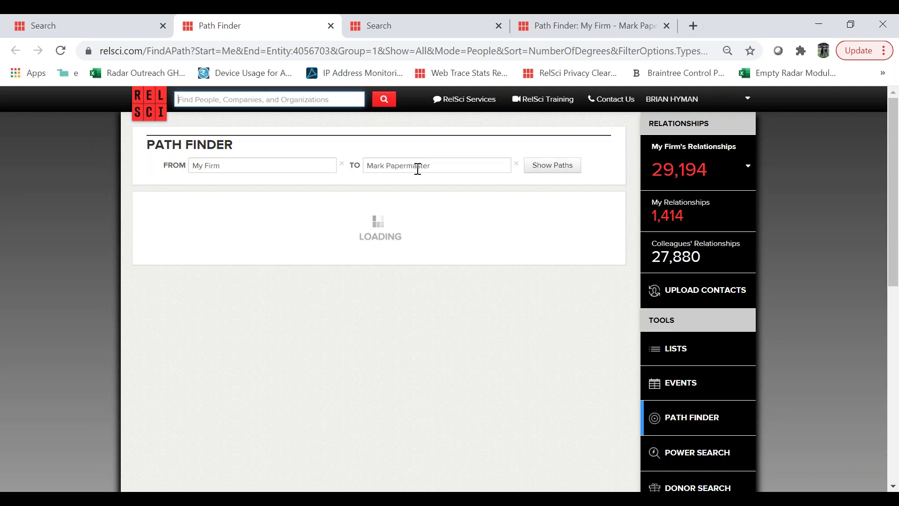
pyautogui.click(269, 168)
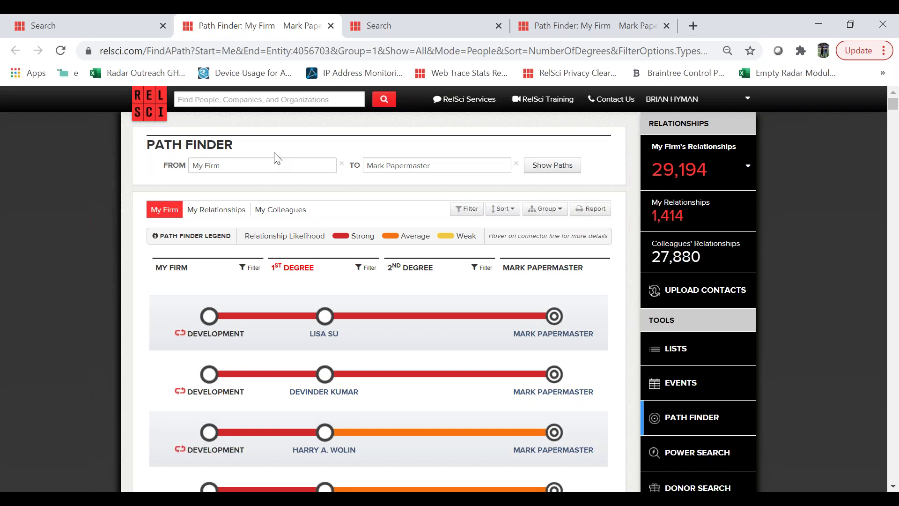
pyautogui.click(251, 164)
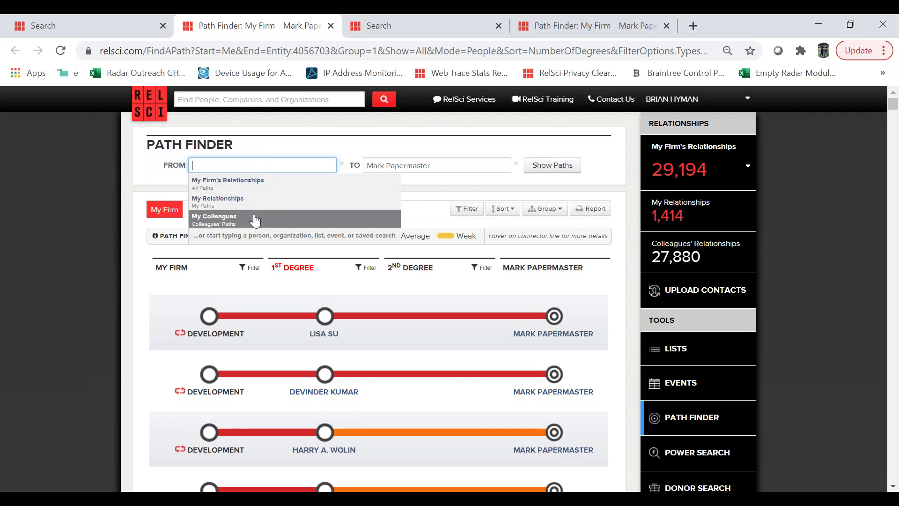
pyautogui.click(323, 156)
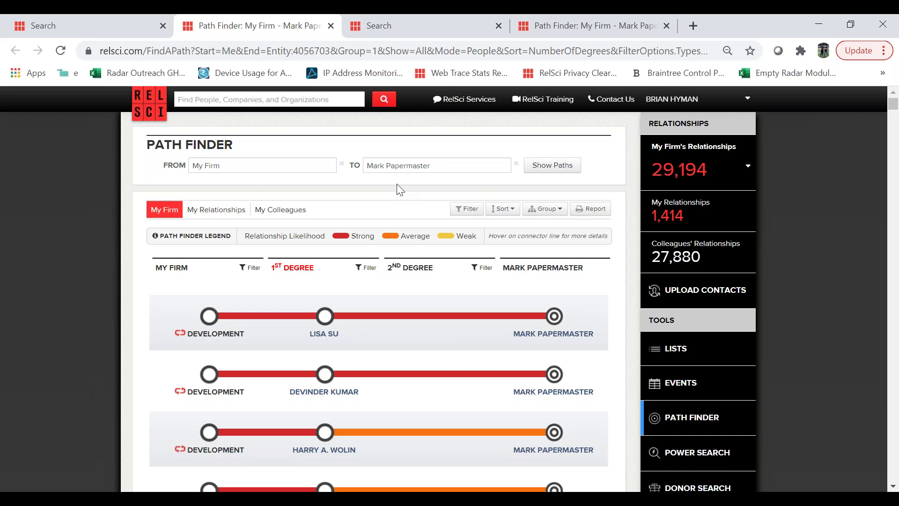
# Look through the listed paths and examine the relationship details behind both connections of the first path.
pyautogui.scroll(-3, 345, 295)
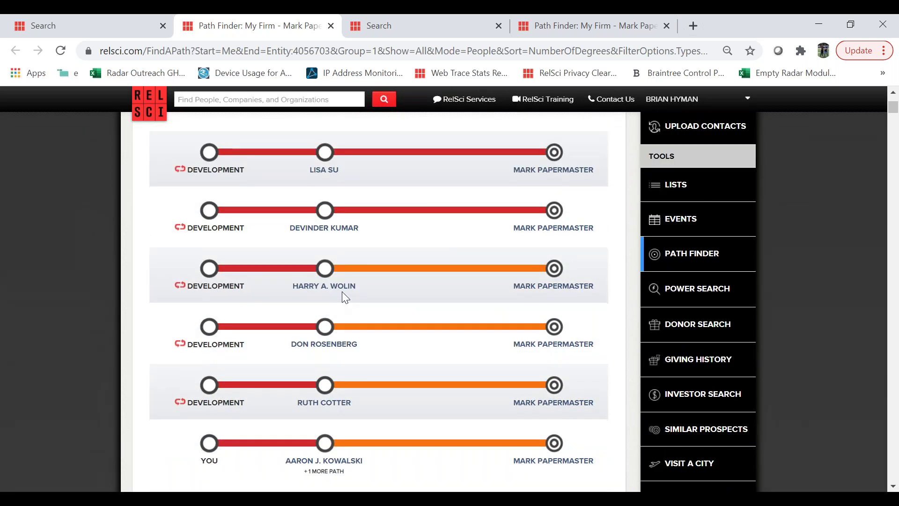
pyautogui.scroll(-3, 342, 291)
pyautogui.scroll(5, 341, 291)
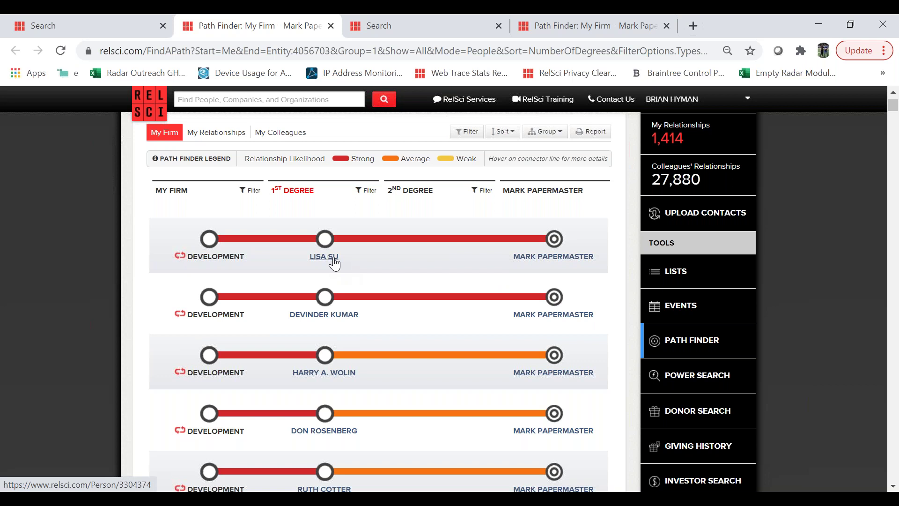
pyautogui.moveTo(334, 264)
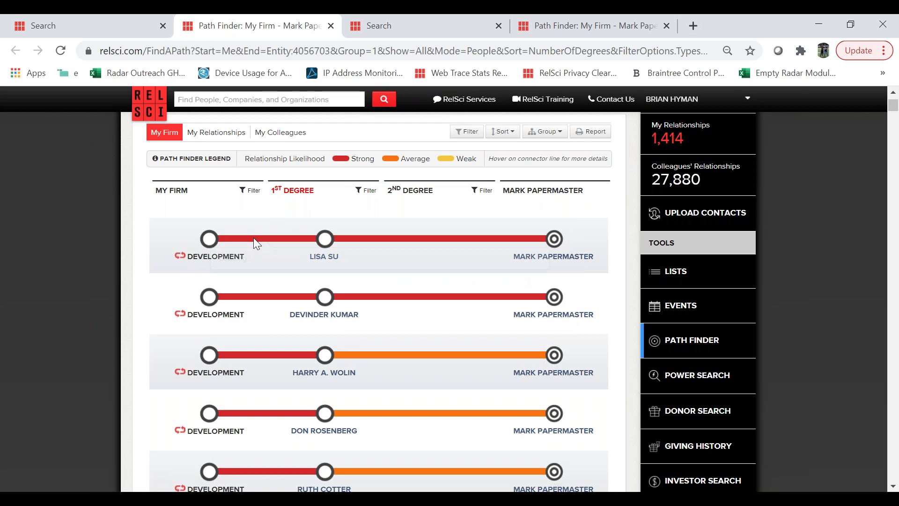
pyautogui.moveTo(254, 237)
pyautogui.moveTo(286, 241)
pyautogui.moveTo(451, 245)
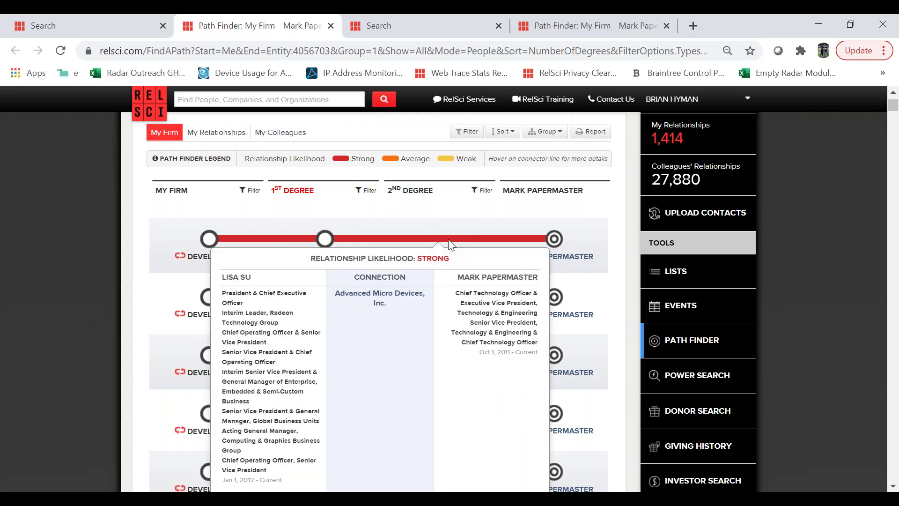
pyautogui.scroll(-2, 417, 321)
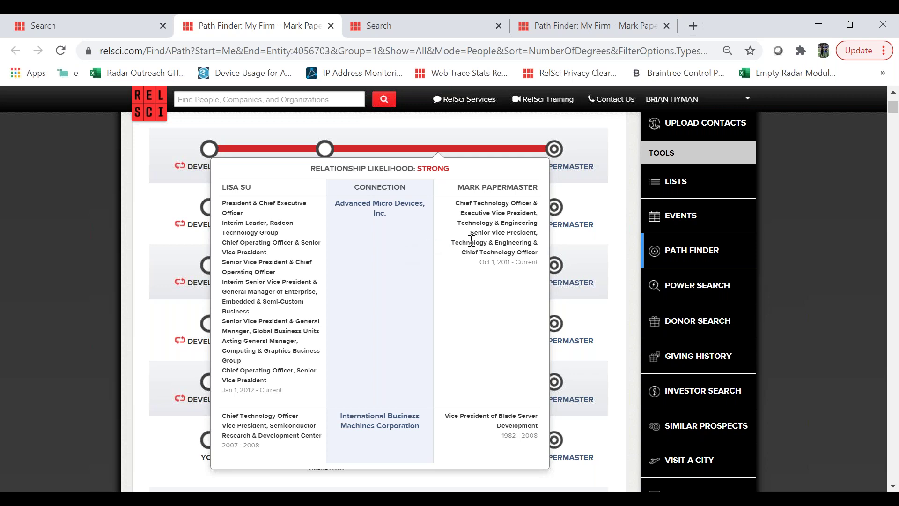
pyautogui.scroll(1, 471, 240)
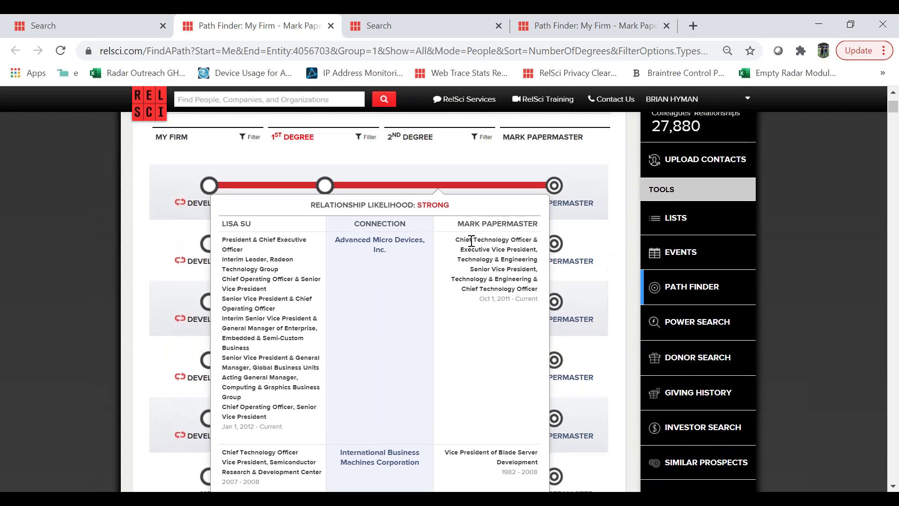
pyautogui.scroll(-1, 427, 146)
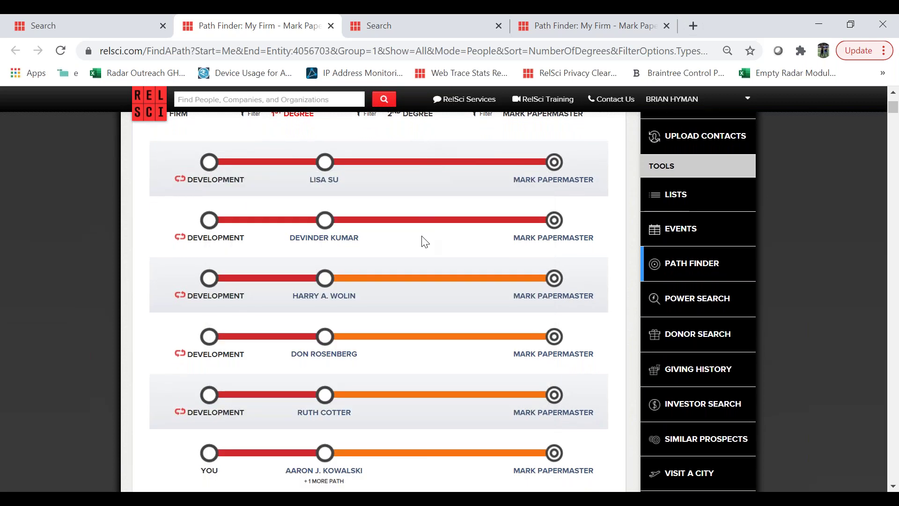
# Inspect the connection details of an average-likelihood path further down the list.
pyautogui.scroll(-2, 421, 235)
pyautogui.scroll(-6, 422, 239)
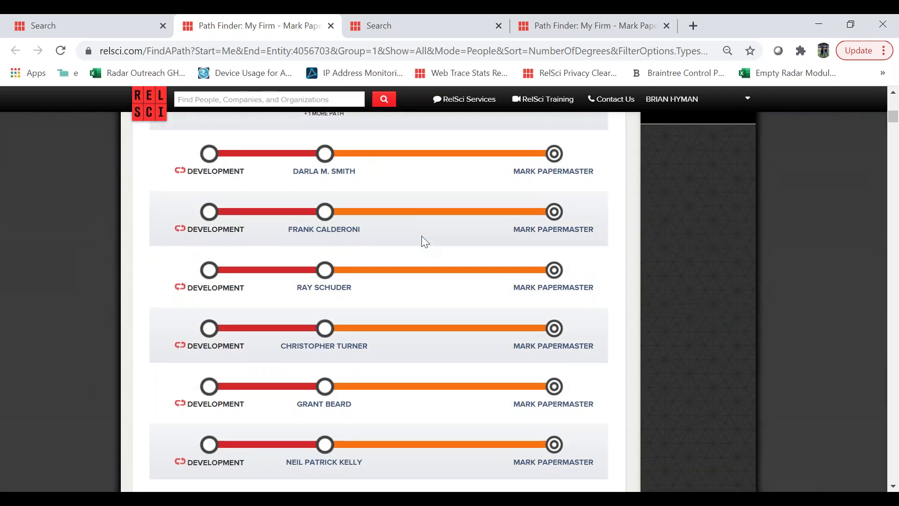
pyautogui.moveTo(407, 268)
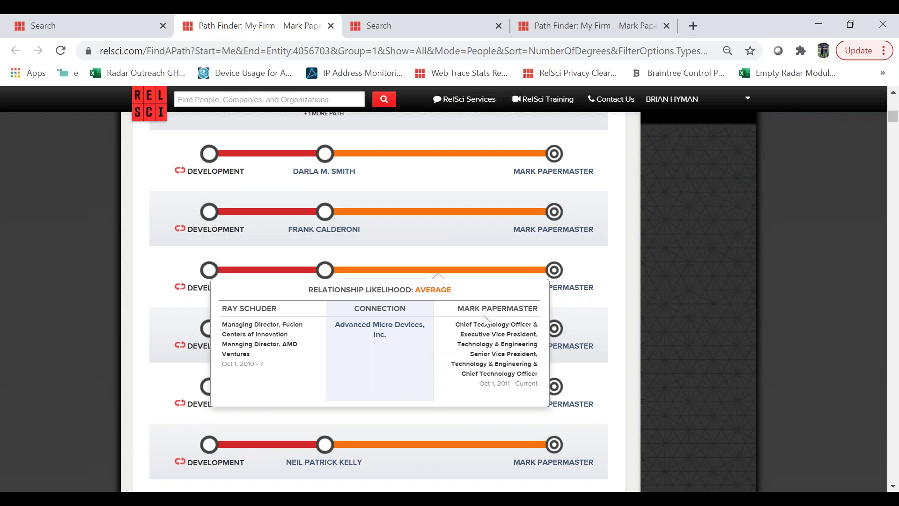
# Filter the My Firm column to the last-listed colleague only, deselecting Development and the other two colleagues.
pyautogui.scroll(10, 483, 240)
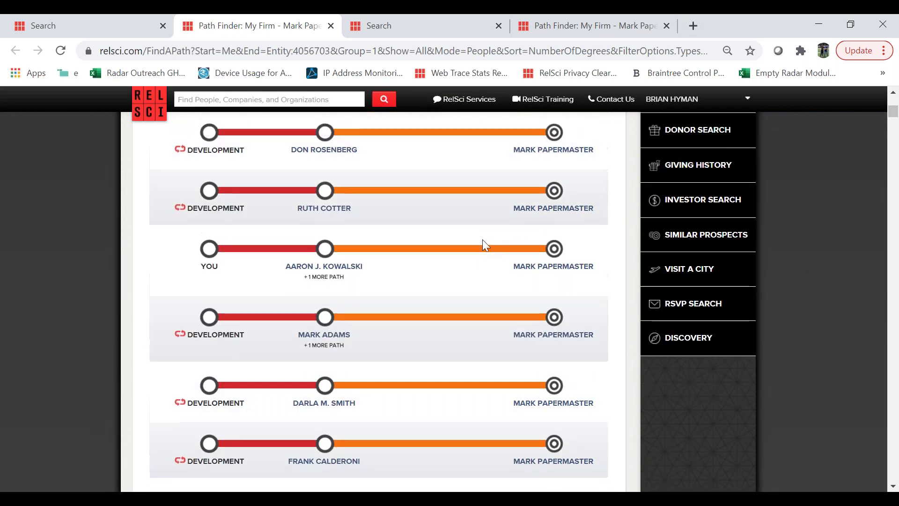
pyautogui.scroll(1, 482, 240)
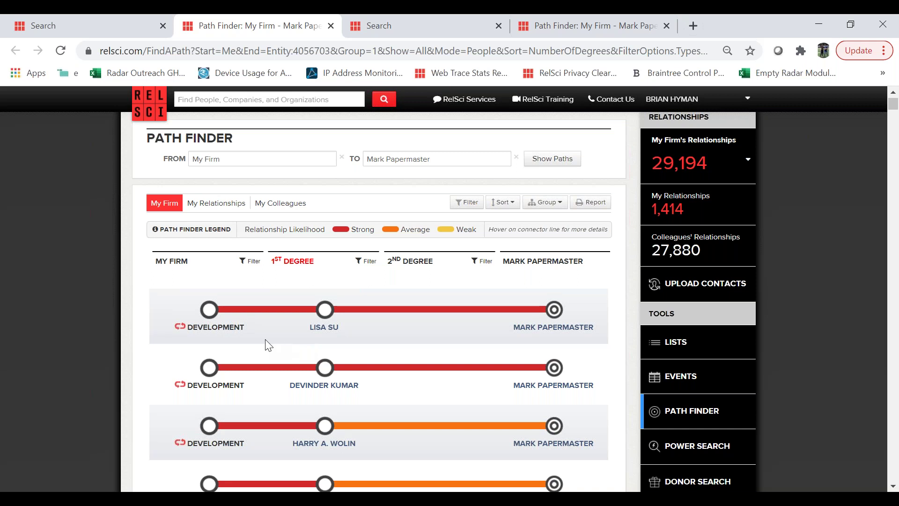
pyautogui.click(251, 265)
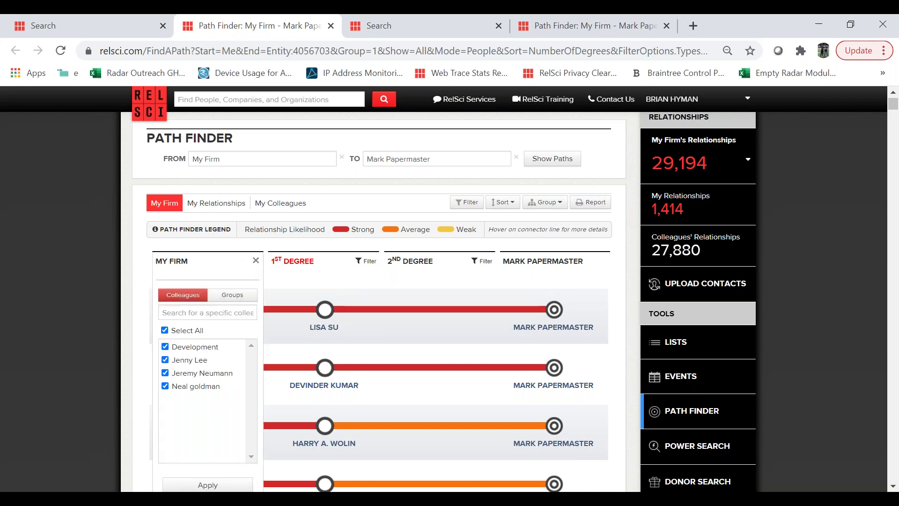
pyautogui.click(186, 348)
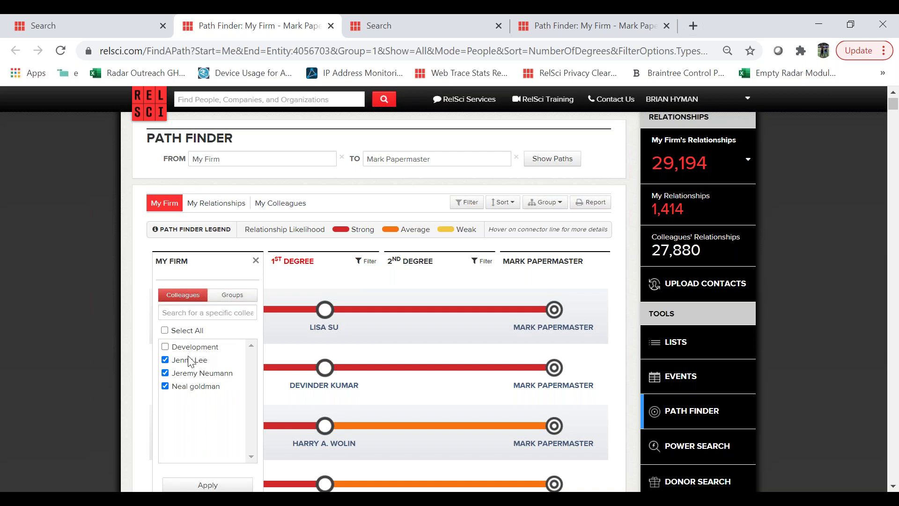
pyautogui.click(188, 360)
pyautogui.click(192, 378)
pyautogui.click(186, 391)
pyautogui.click(186, 390)
pyautogui.scroll(-1, 205, 412)
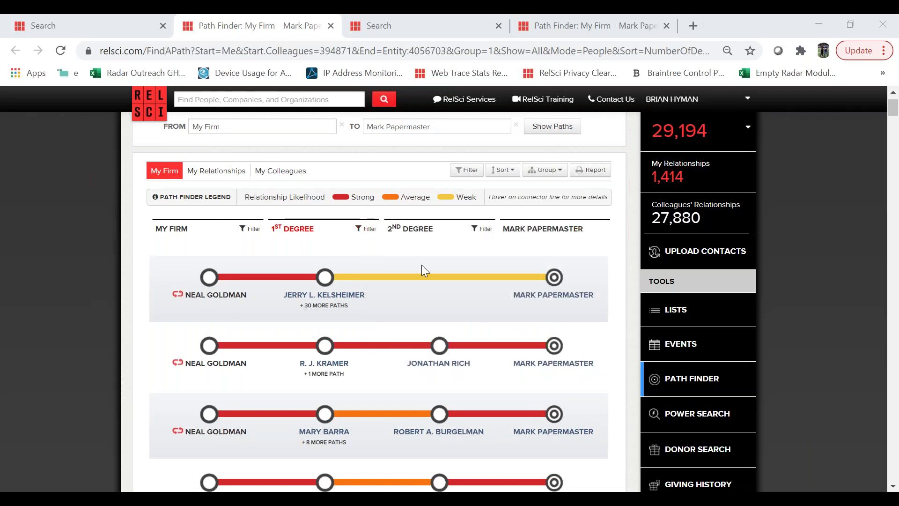
# Try adding Development and the other two colleagues in the My Firm filter, and clear them again without applying.
pyautogui.click(250, 229)
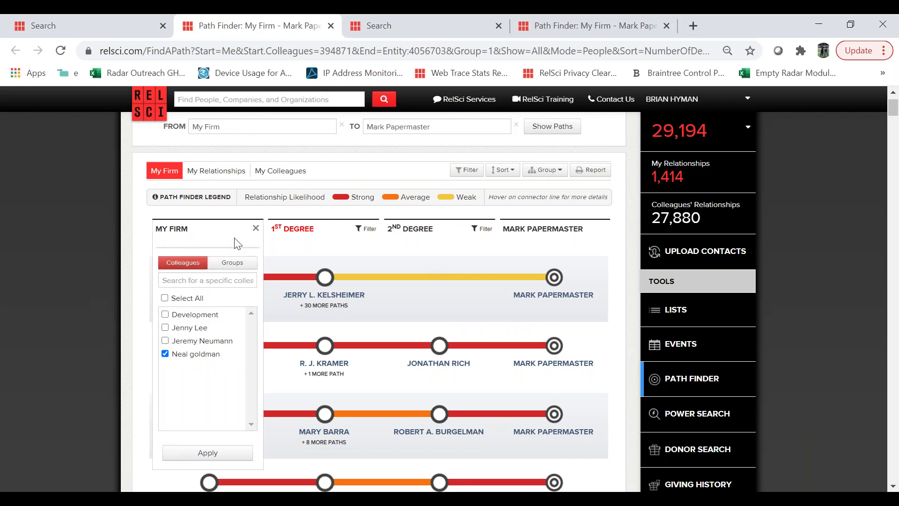
pyautogui.click(165, 341)
pyautogui.click(165, 328)
pyautogui.click(165, 314)
pyautogui.click(164, 314)
pyautogui.click(165, 327)
pyautogui.click(165, 340)
pyautogui.click(99, 345)
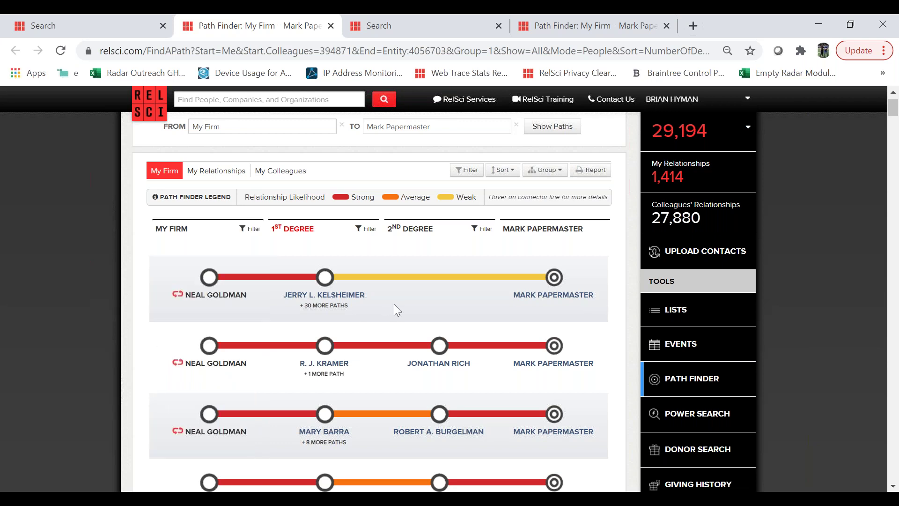
# Examine the relationship details behind the connections of the first path and of the all-strong second path.
pyautogui.moveTo(277, 273)
pyautogui.moveTo(440, 280)
pyautogui.scroll(-1, 411, 255)
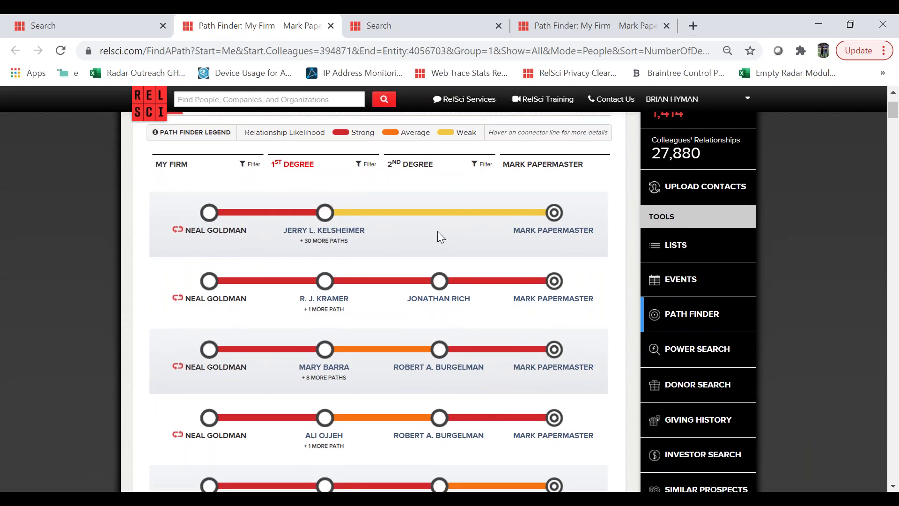
pyautogui.scroll(-1, 438, 232)
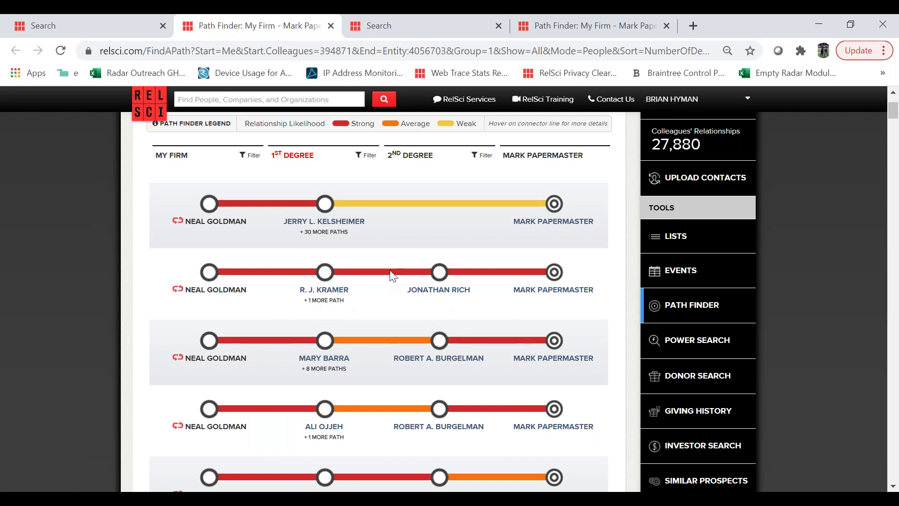
pyautogui.moveTo(391, 274)
pyautogui.moveTo(491, 277)
pyautogui.scroll(-3, 388, 295)
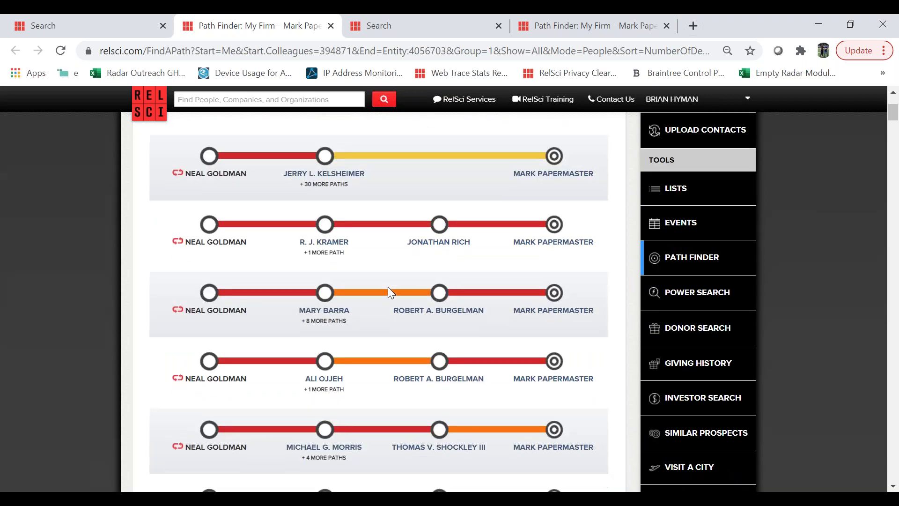
pyautogui.scroll(-1, 387, 287)
pyautogui.scroll(4, 388, 287)
pyautogui.moveTo(388, 292)
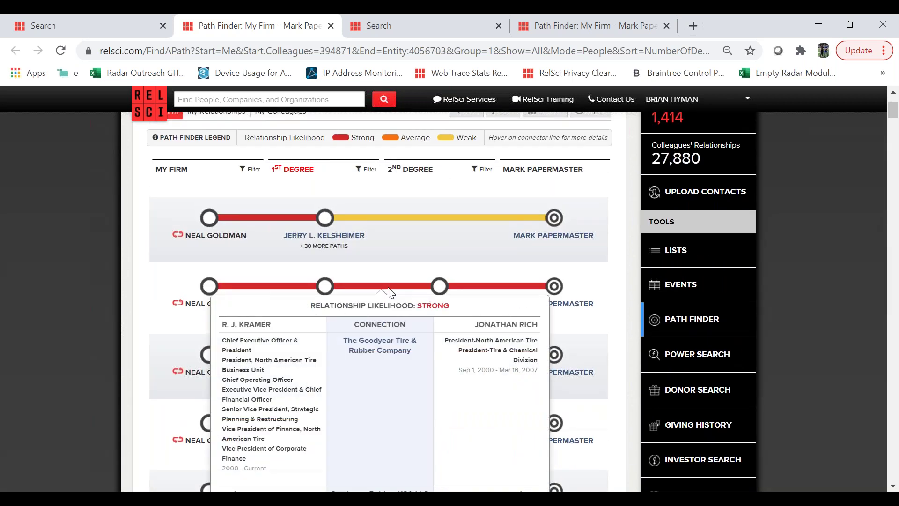
pyautogui.moveTo(518, 292)
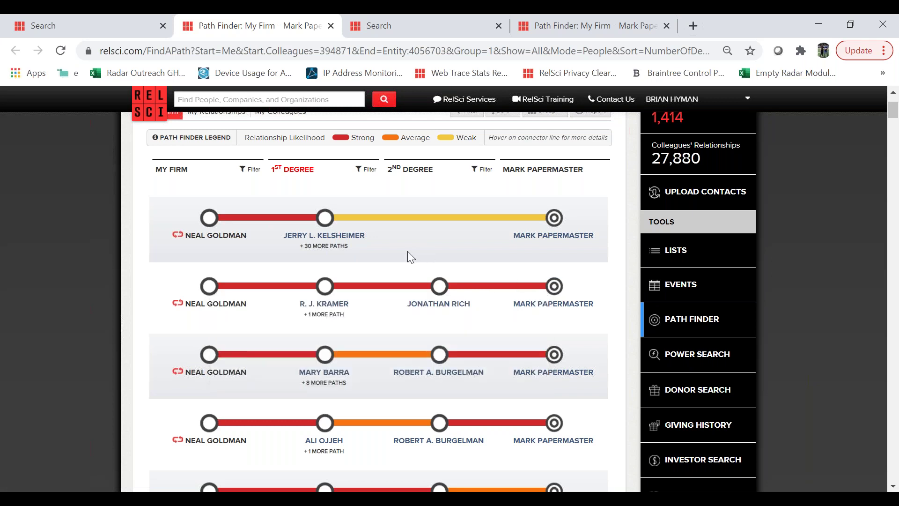
# Review the colleague choices in the My Firm column filter and close it.
pyautogui.scroll(3, 408, 253)
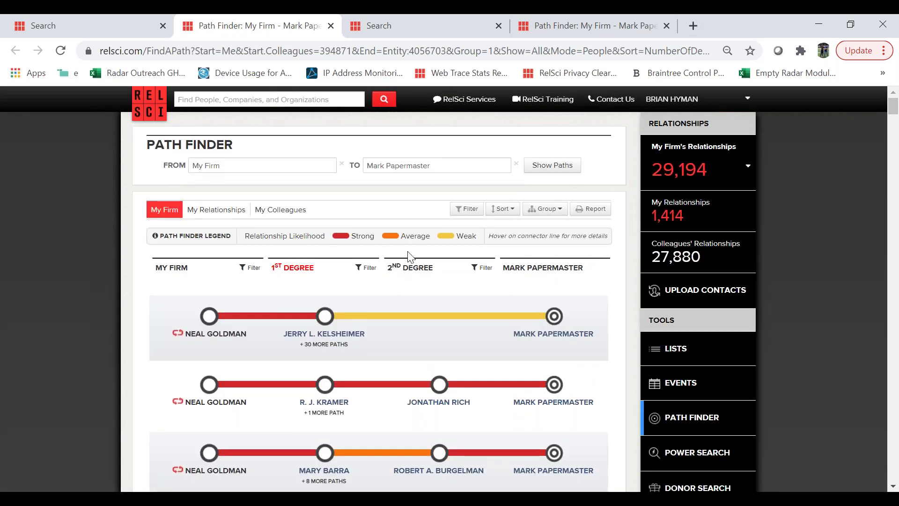
pyautogui.click(244, 269)
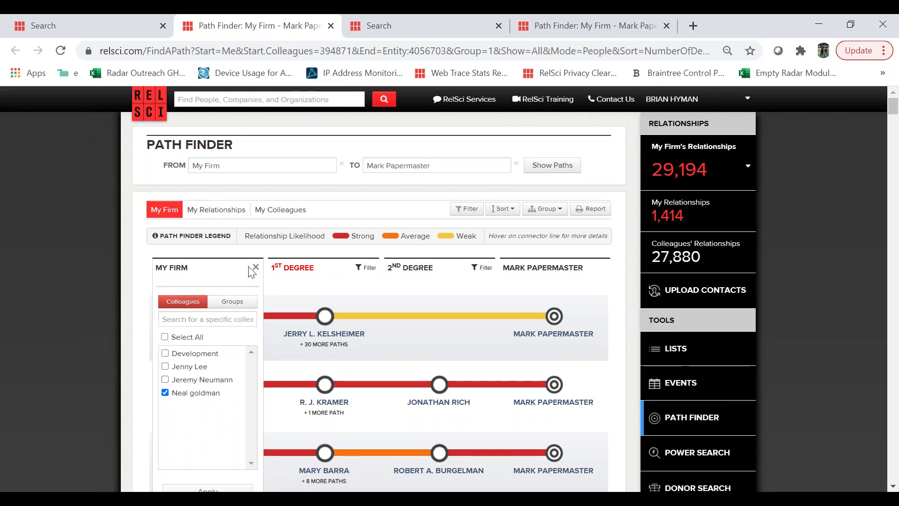
pyautogui.click(254, 268)
# Try limiting the 1st Degree filter to current and prior Board Members, discard it, and check the 2nd Degree filter's options.
pyautogui.click(369, 268)
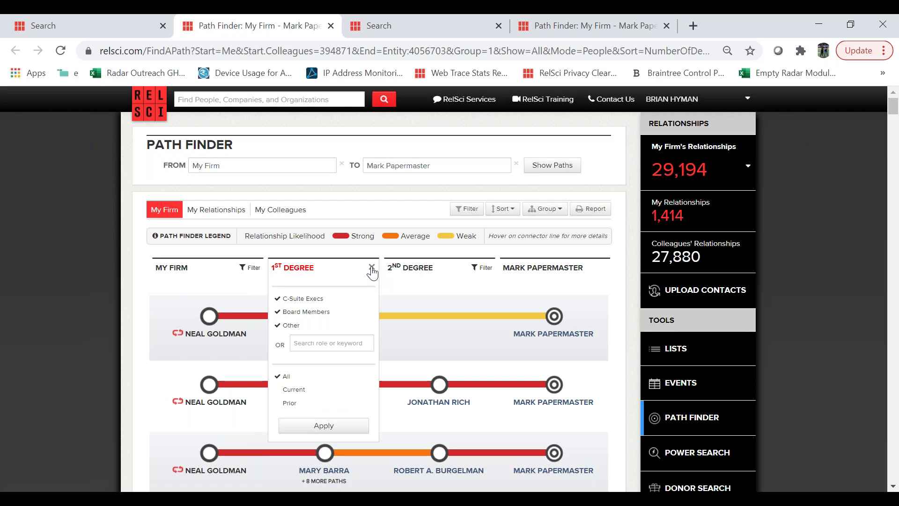
pyautogui.scroll(-1, 372, 271)
pyautogui.click(319, 293)
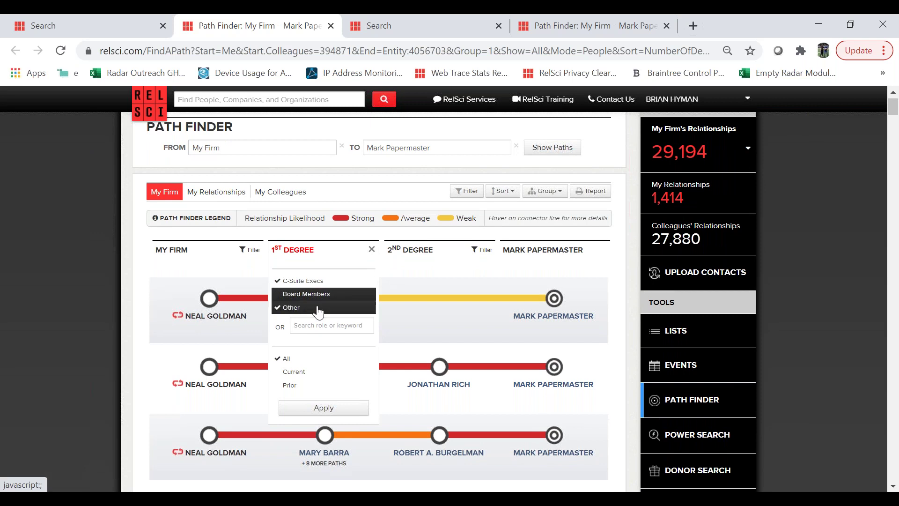
pyautogui.click(318, 309)
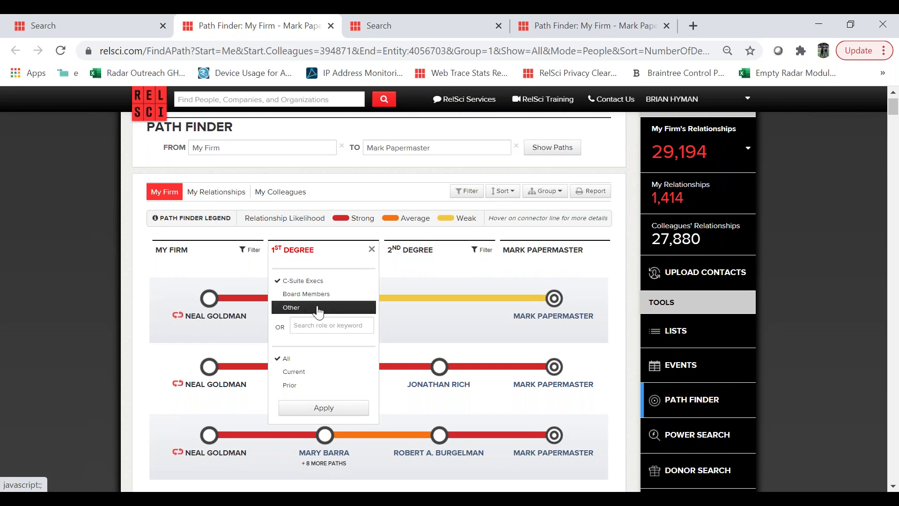
pyautogui.click(308, 375)
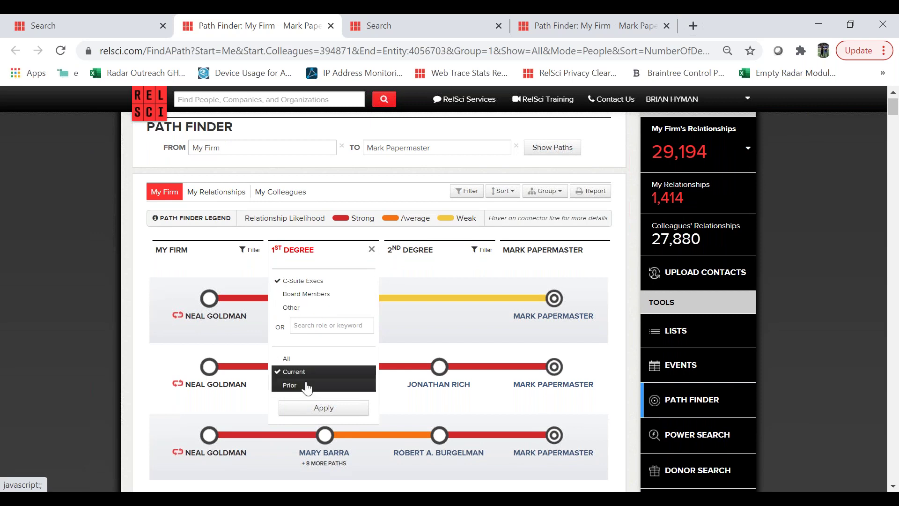
pyautogui.click(307, 384)
pyautogui.click(330, 296)
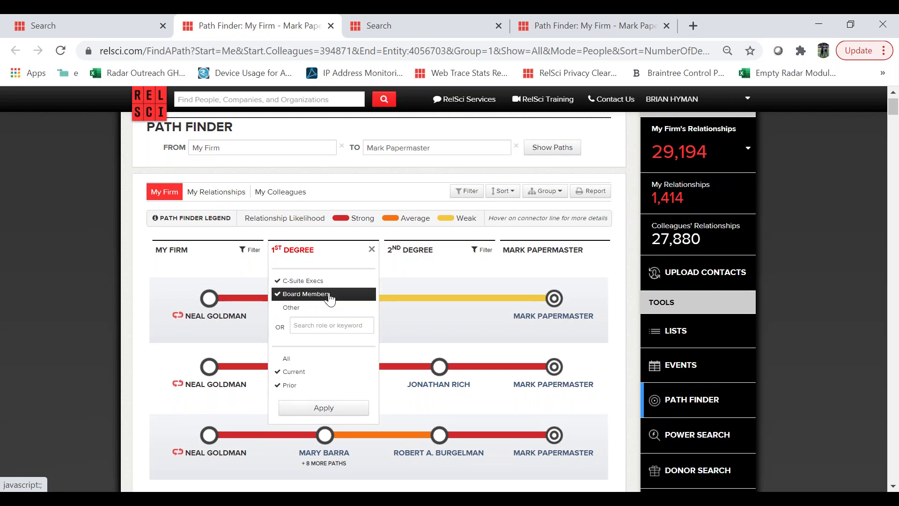
pyautogui.click(330, 282)
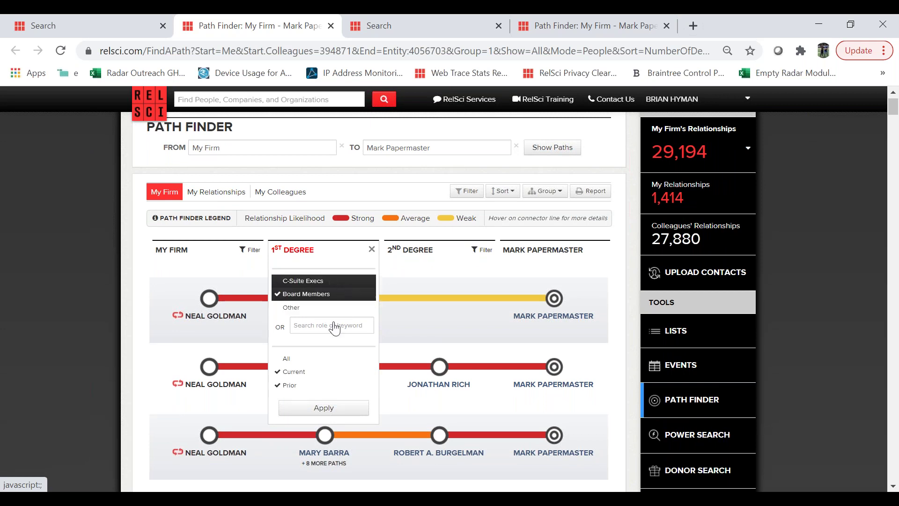
pyautogui.click(371, 250)
pyautogui.click(483, 249)
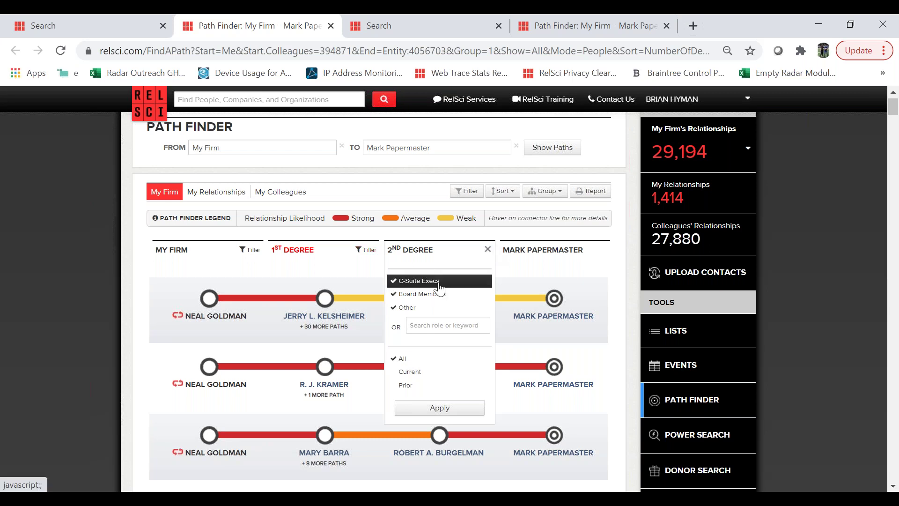
pyautogui.click(487, 250)
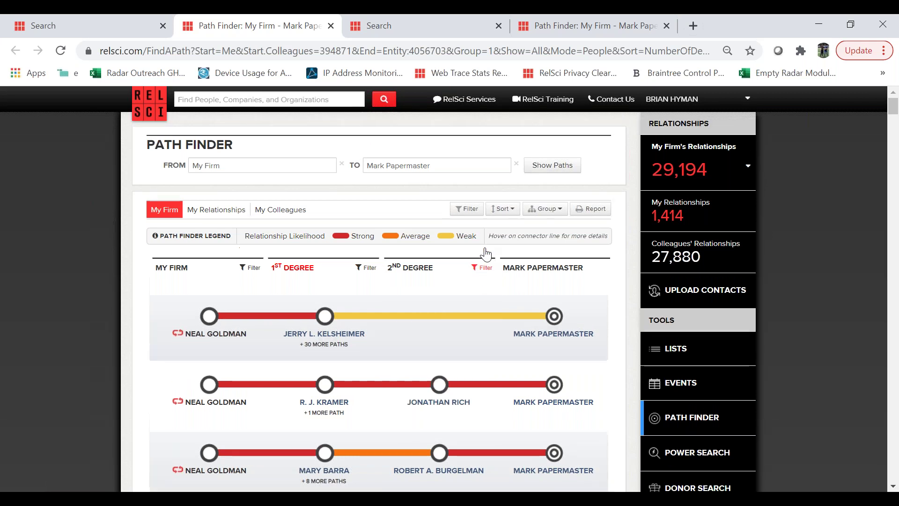
# Open the path filter for all paths and deselect every path type except Board.
pyautogui.click(462, 212)
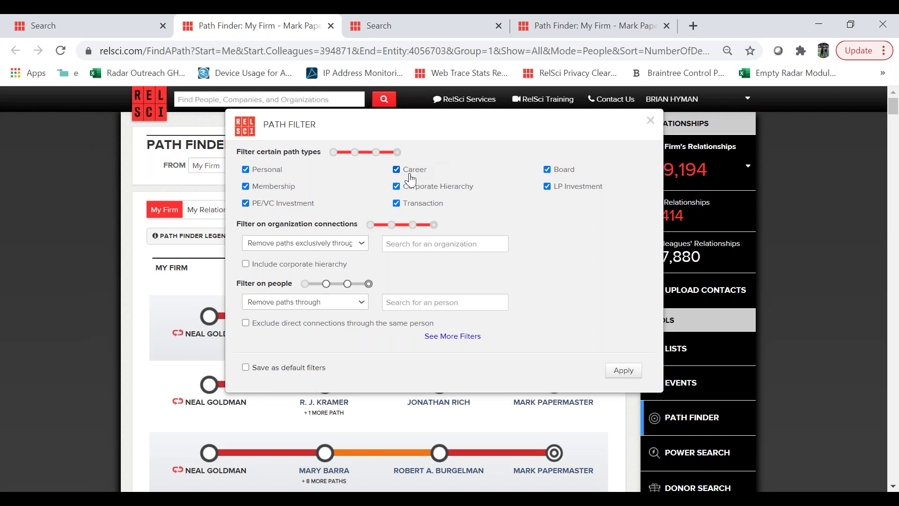
pyautogui.click(271, 170)
pyautogui.click(275, 186)
pyautogui.click(281, 204)
pyautogui.click(429, 204)
pyautogui.click(435, 188)
pyautogui.click(418, 173)
pyautogui.click(546, 188)
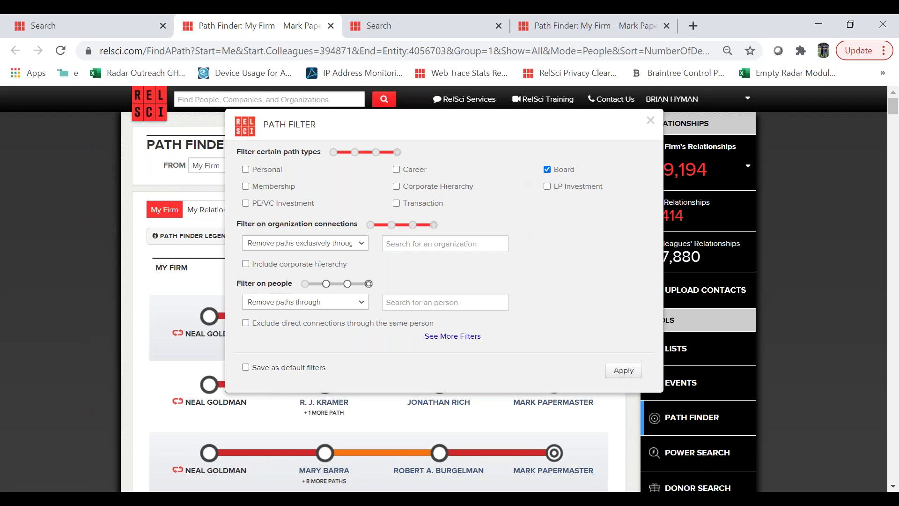
# Set the organization connections filter to only show paths through Advanced Micro Devices, Inc.
pyautogui.click(305, 249)
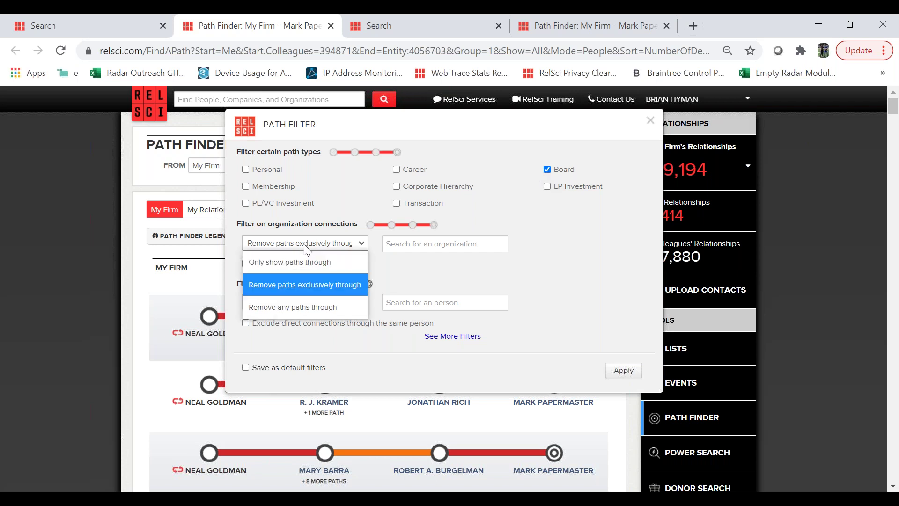
pyautogui.click(273, 262)
pyautogui.click(424, 241)
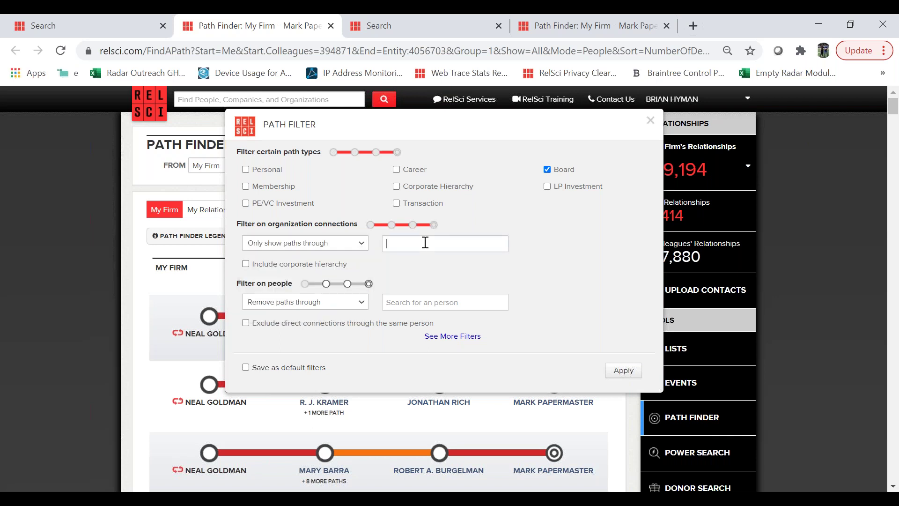
pyautogui.write('ad')
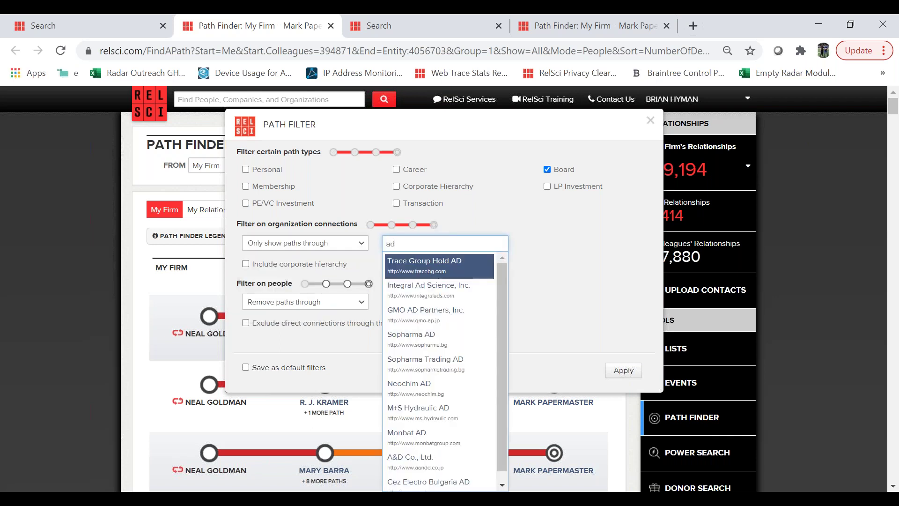
pyautogui.write('vanced')
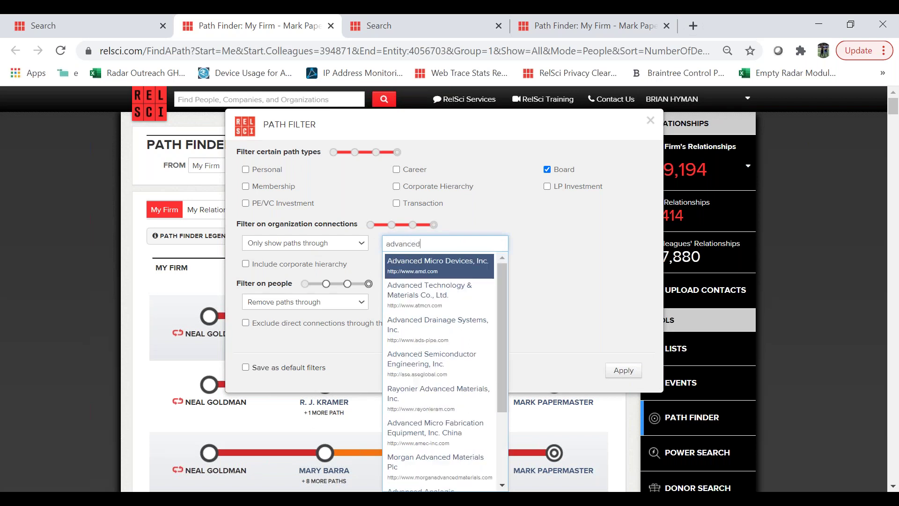
pyautogui.click(425, 265)
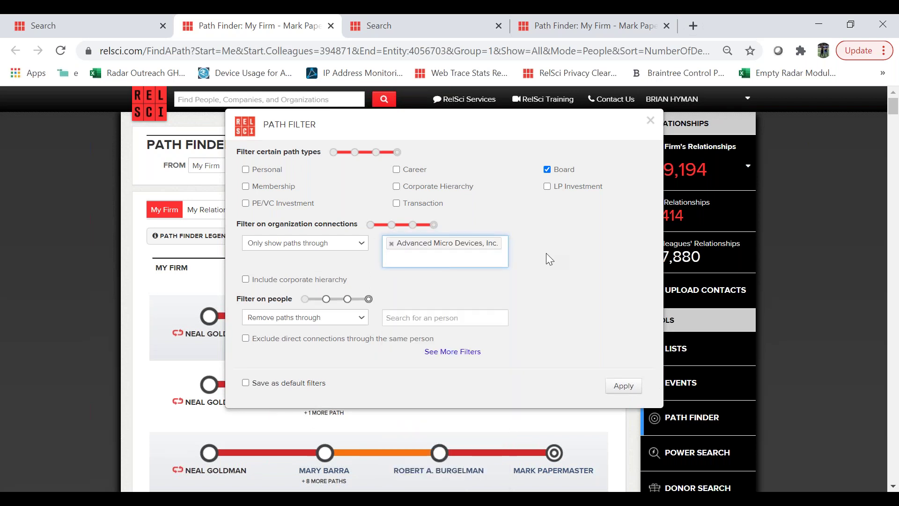
# Set the people filter to remove paths through Lisa Su of Advanced Micro Devices, Inc.
pyautogui.scroll(-1, 549, 260)
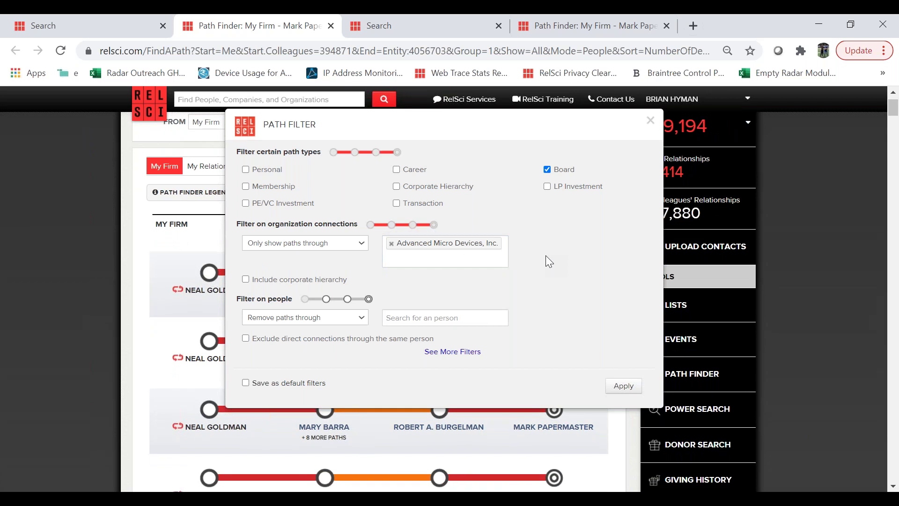
pyautogui.click(321, 323)
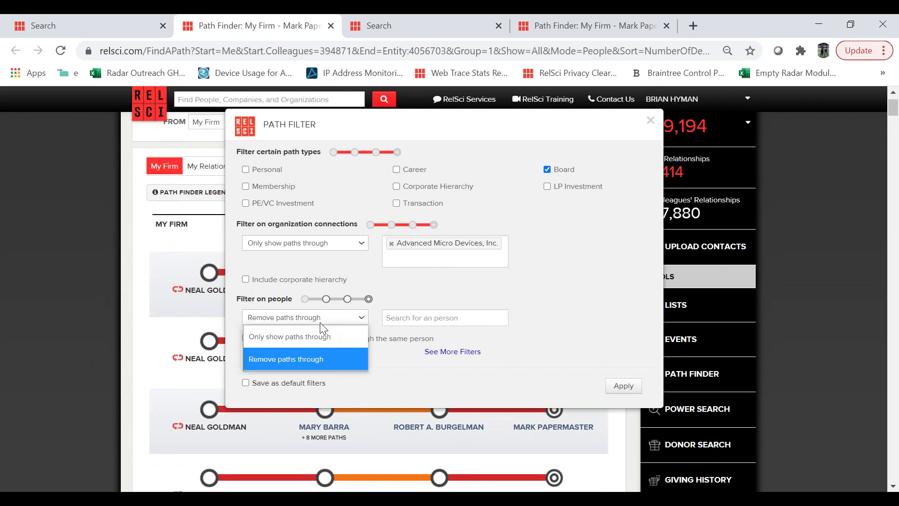
pyautogui.click(319, 323)
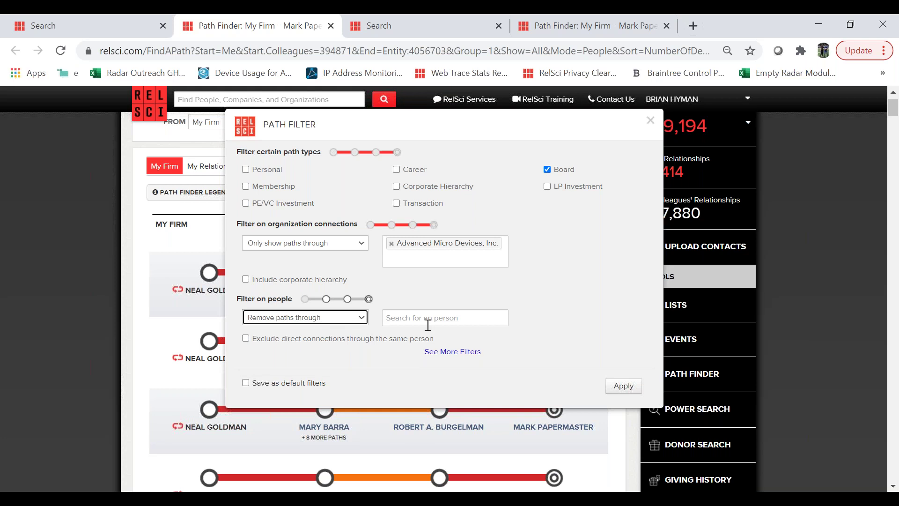
pyautogui.click(650, 121)
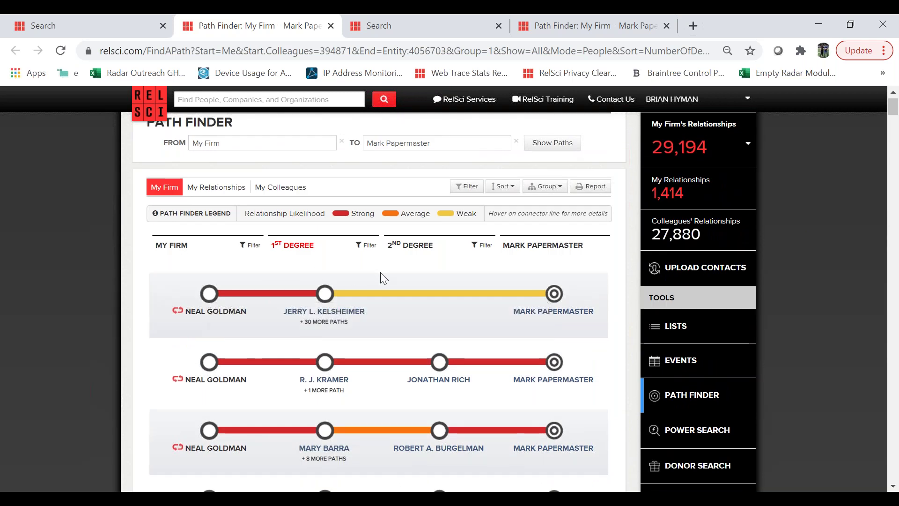
pyautogui.click(465, 186)
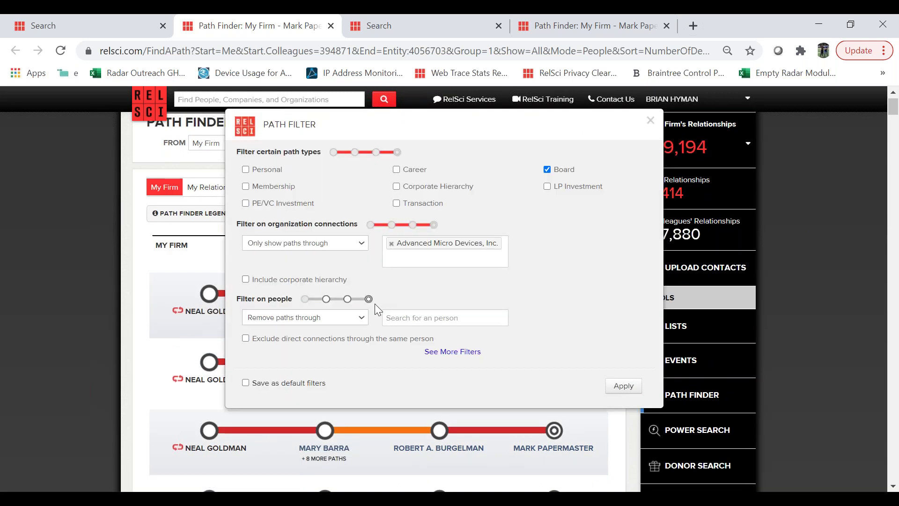
pyautogui.click(407, 313)
pyautogui.write('lisa su')
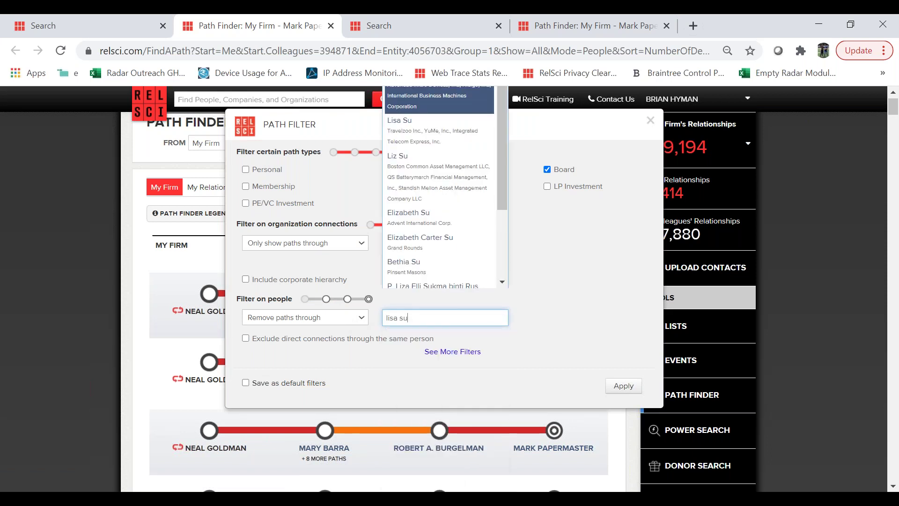
pyautogui.scroll(3, 444, 215)
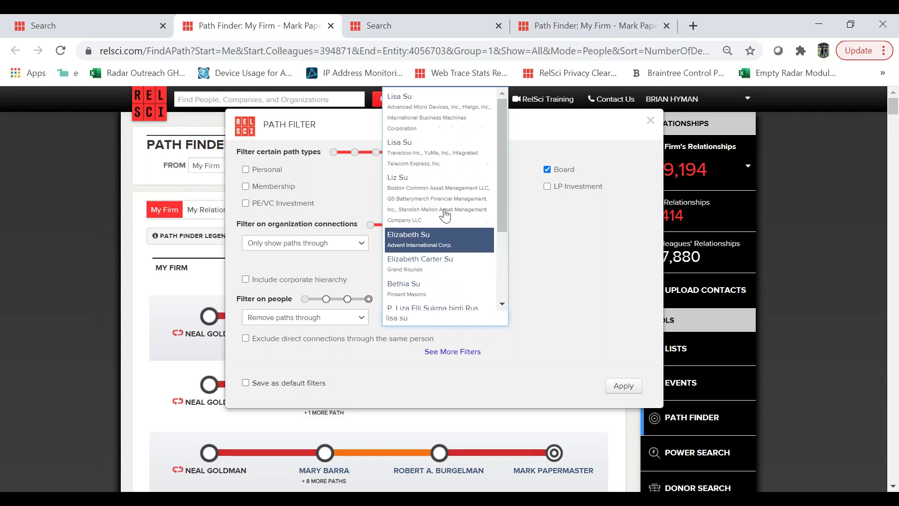
pyautogui.click(445, 112)
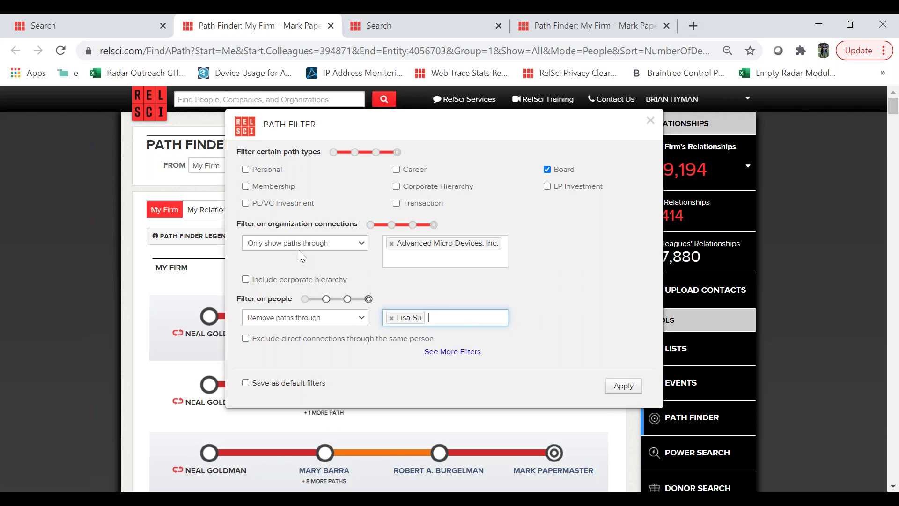
# Reselect all the cleared path types so that every type is included alongside Board.
pyautogui.click(547, 186)
pyautogui.click(406, 203)
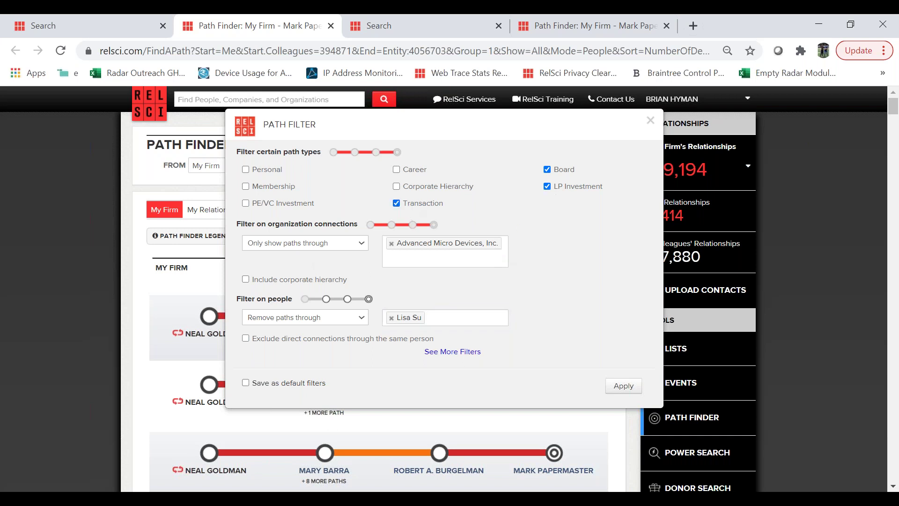
pyautogui.click(407, 187)
pyautogui.click(405, 170)
pyautogui.click(280, 173)
pyautogui.click(277, 187)
# Expand the path filter to show the additional filters on people's education, career and membership attributes.
pyautogui.scroll(-1, 370, 204)
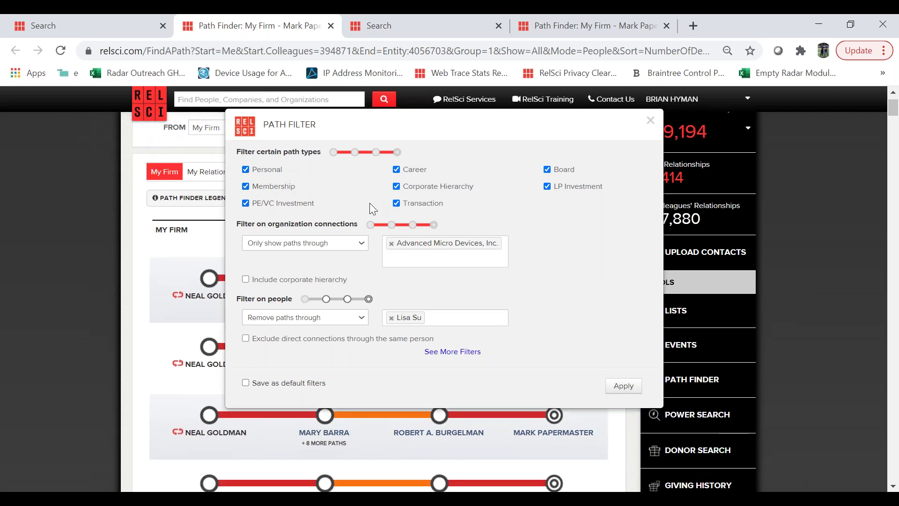
pyautogui.click(440, 353)
pyautogui.scroll(-1, 564, 320)
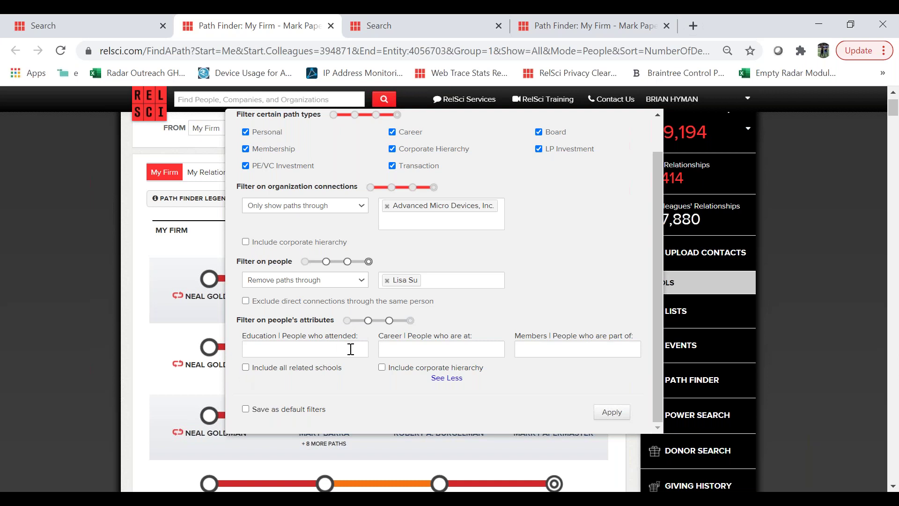
# Check the career and membership attribute fields, leave them empty, and apply the path filters.
pyautogui.click(439, 351)
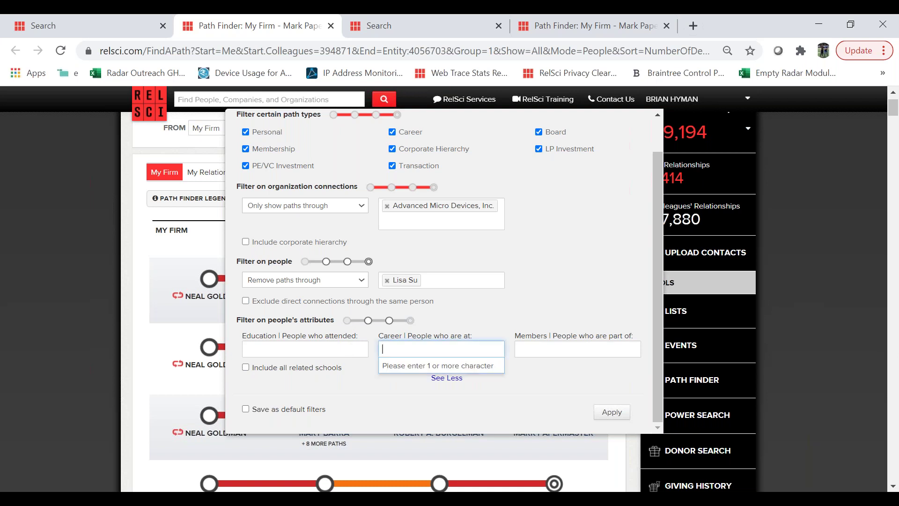
pyautogui.click(496, 318)
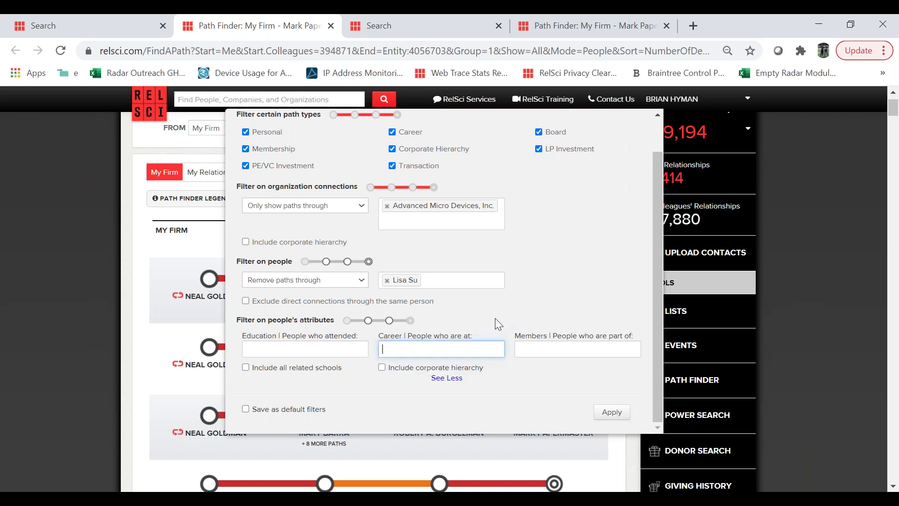
pyautogui.click(534, 351)
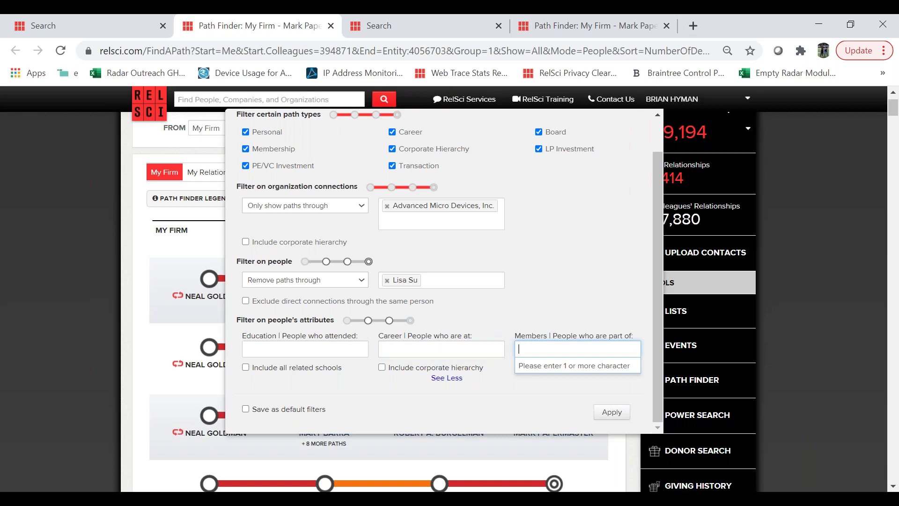
pyautogui.click(596, 277)
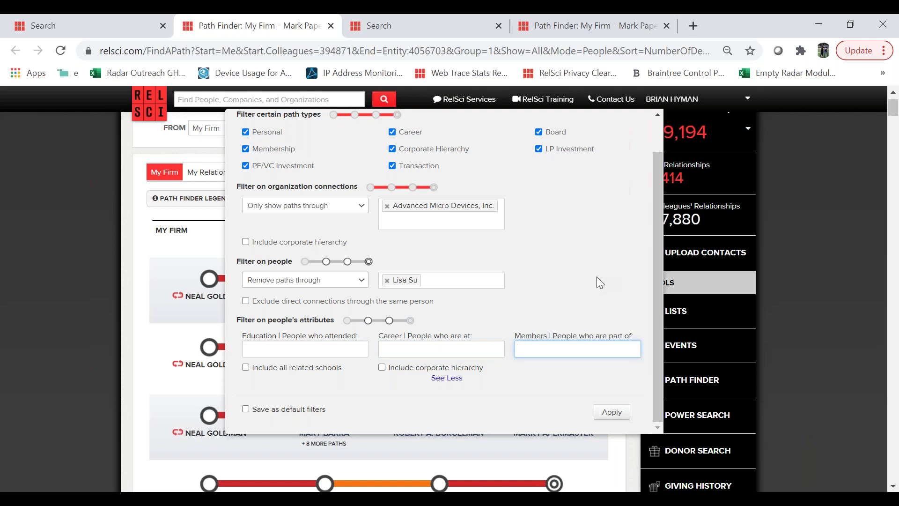
pyautogui.click(611, 411)
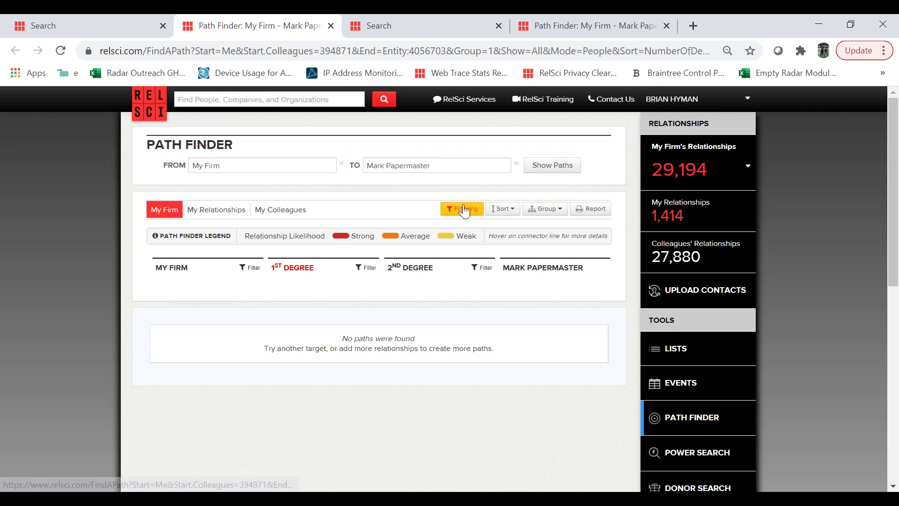
# Remove Lisa Su from the people filter, set it to "Only show paths through", and apply the filters.
pyautogui.click(464, 210)
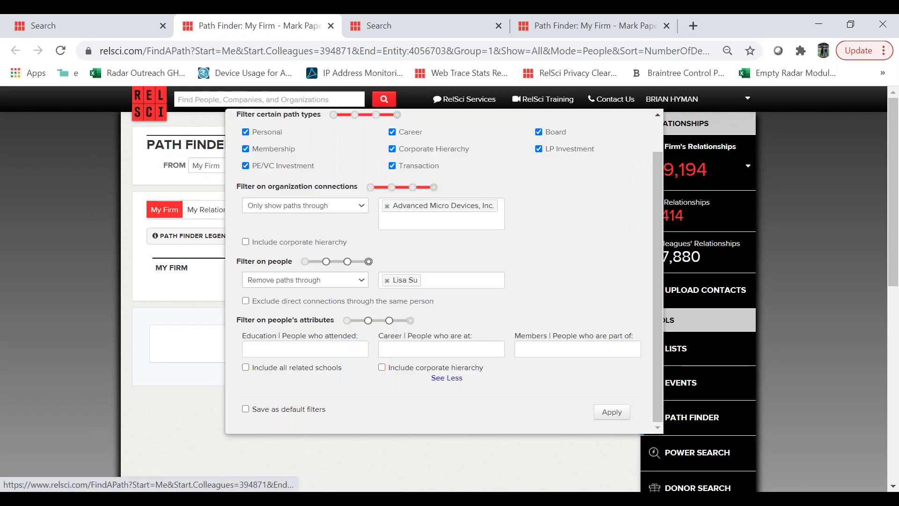
pyautogui.click(387, 280)
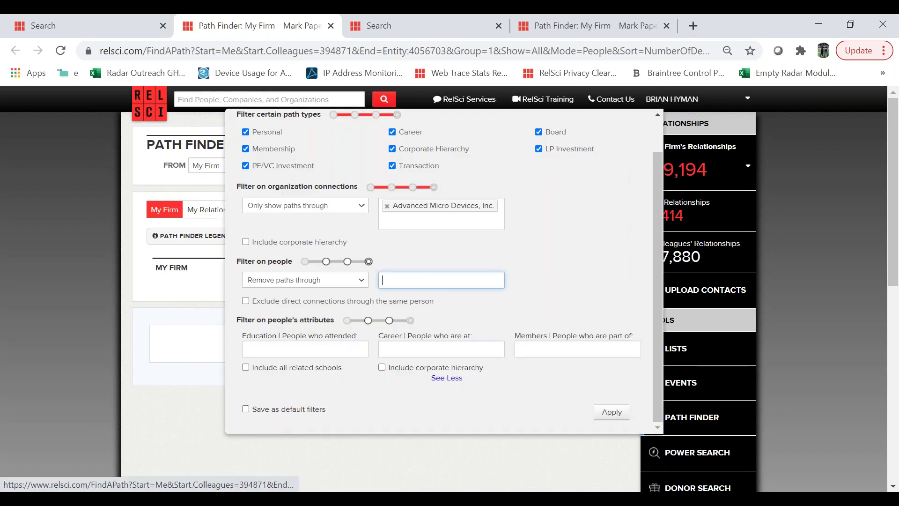
pyautogui.click(347, 280)
pyautogui.click(330, 296)
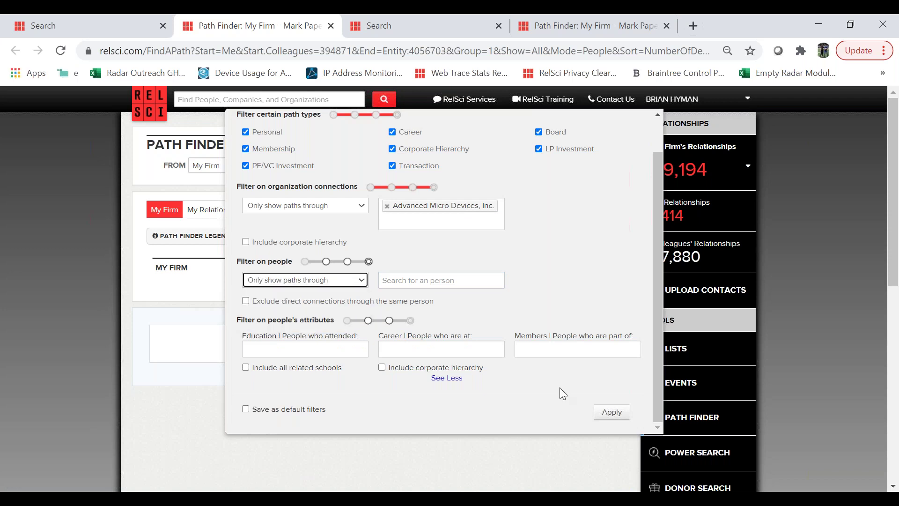
pyautogui.click(611, 412)
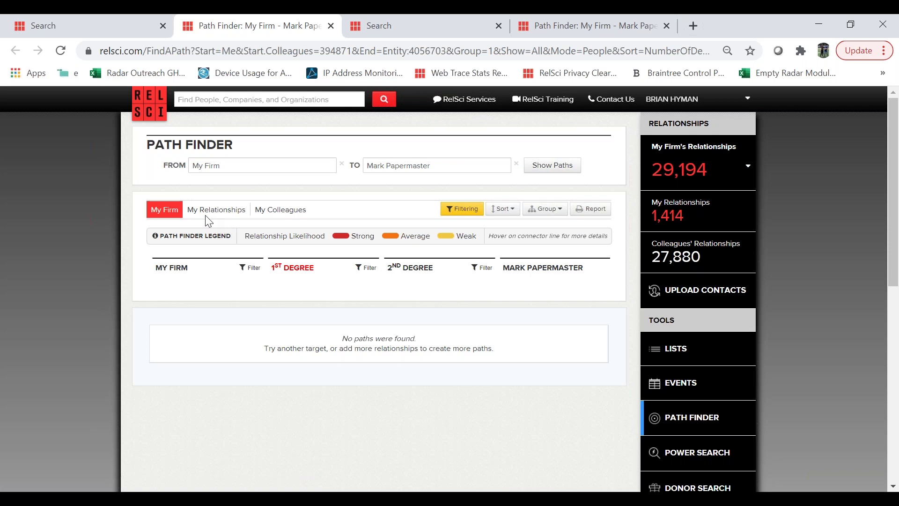
# Include all of the firm's colleagues in the My Firm filter and apply it.
pyautogui.click(251, 269)
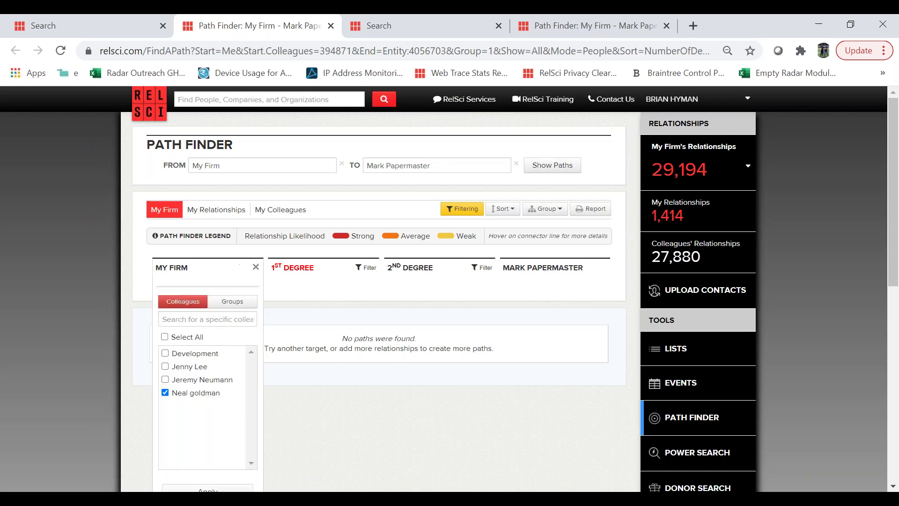
pyautogui.click(196, 368)
pyautogui.click(199, 354)
pyautogui.scroll(-1, 224, 436)
pyautogui.click(221, 451)
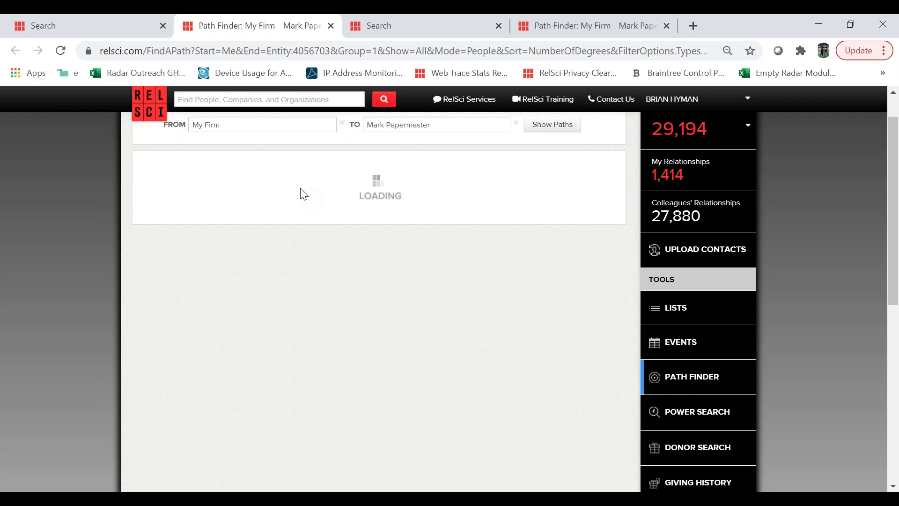
pyautogui.scroll(1, 304, 194)
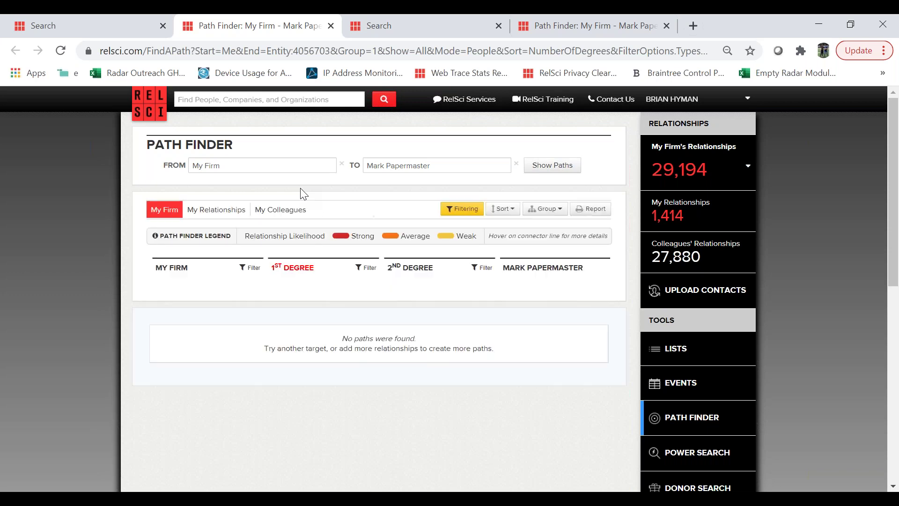
# Set the 1st degree filter to C-Suite Execs, Board Members and Other with All time periods, and apply it.
pyautogui.click(357, 269)
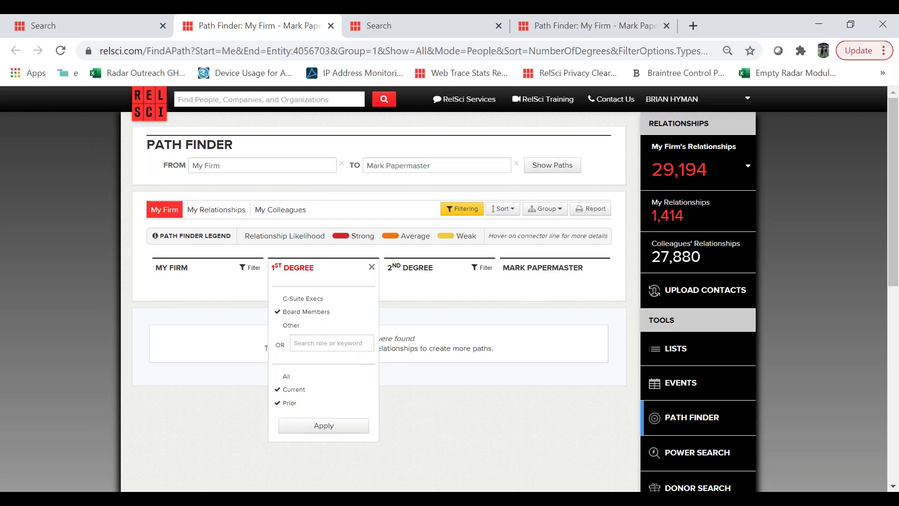
pyautogui.click(304, 376)
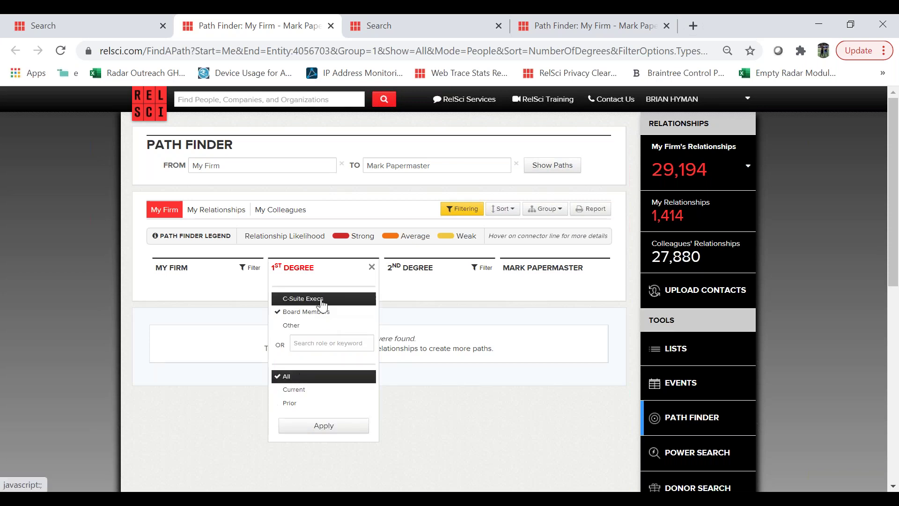
pyautogui.click(322, 302)
pyautogui.click(313, 327)
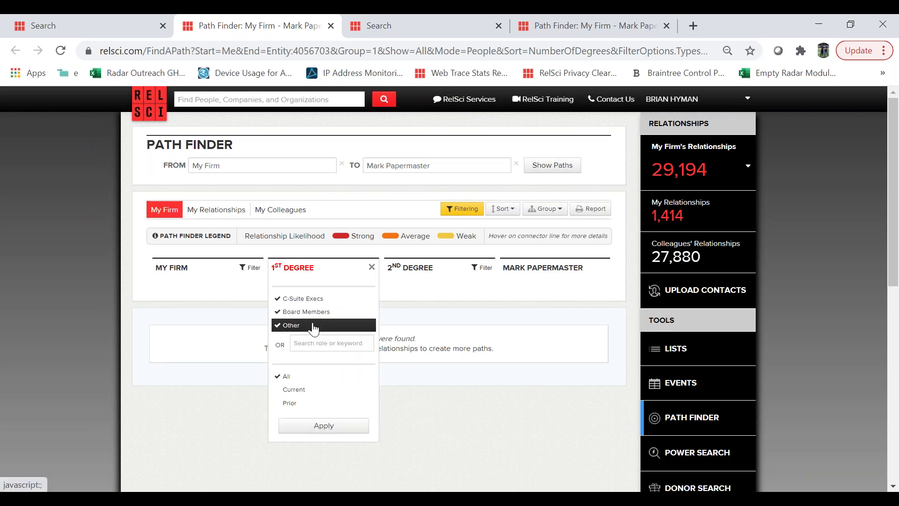
pyautogui.click(324, 426)
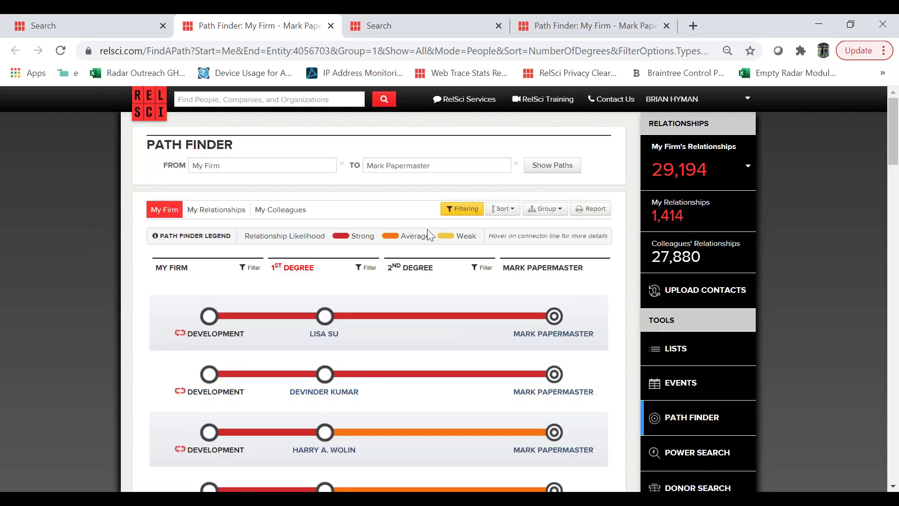
# Restrict the My Firm filter to the last listed colleague by clearing Development and the other colleagues, and apply it.
pyautogui.scroll(-1, 290, 292)
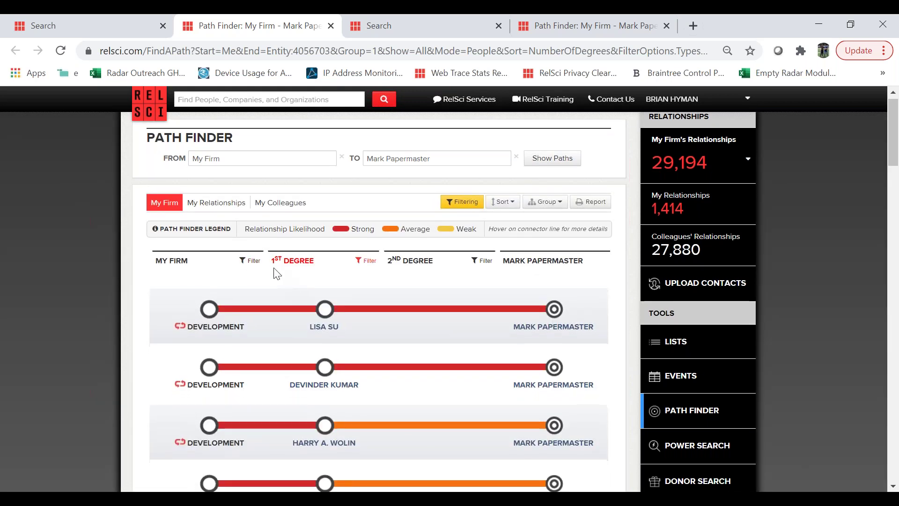
pyautogui.click(252, 262)
pyautogui.click(204, 347)
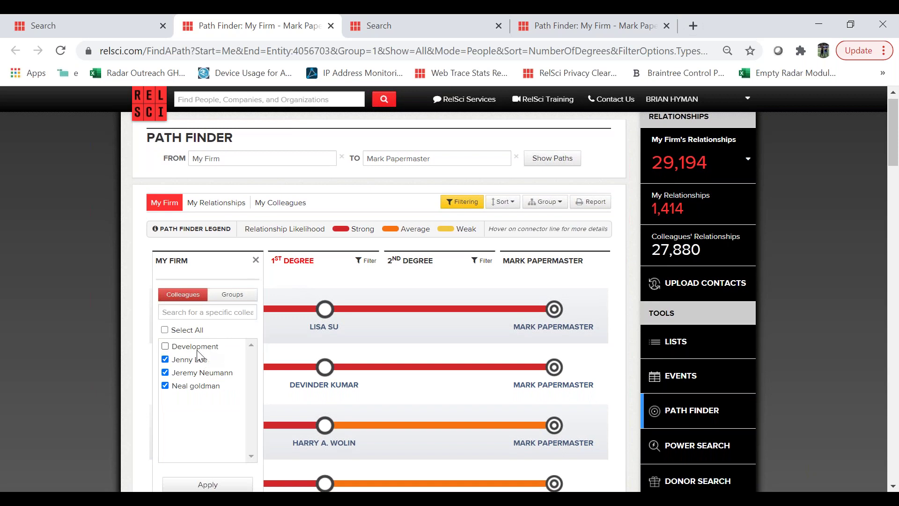
pyautogui.click(195, 359)
pyautogui.click(194, 373)
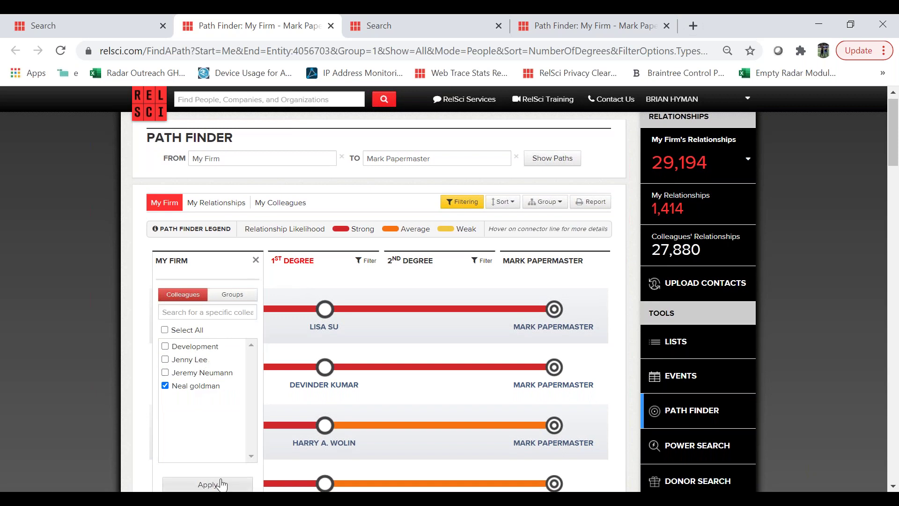
pyautogui.click(208, 484)
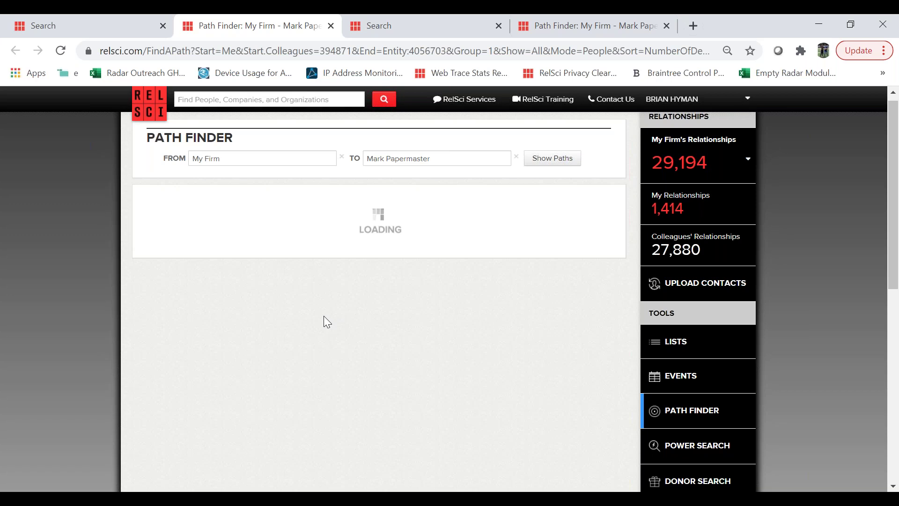
# Look over the filtered paths and sort them by Path Strength.
pyautogui.scroll(-1, 326, 305)
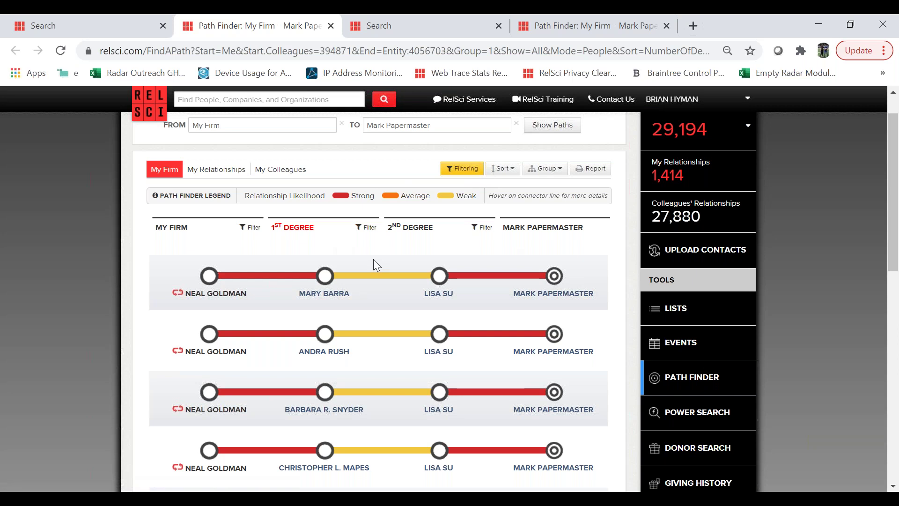
pyautogui.scroll(-1, 374, 260)
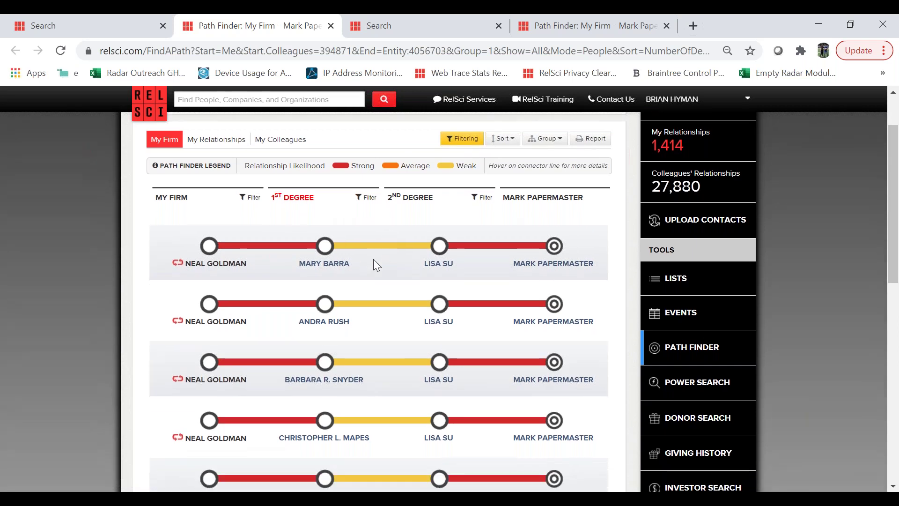
pyautogui.scroll(2, 374, 262)
pyautogui.click(508, 213)
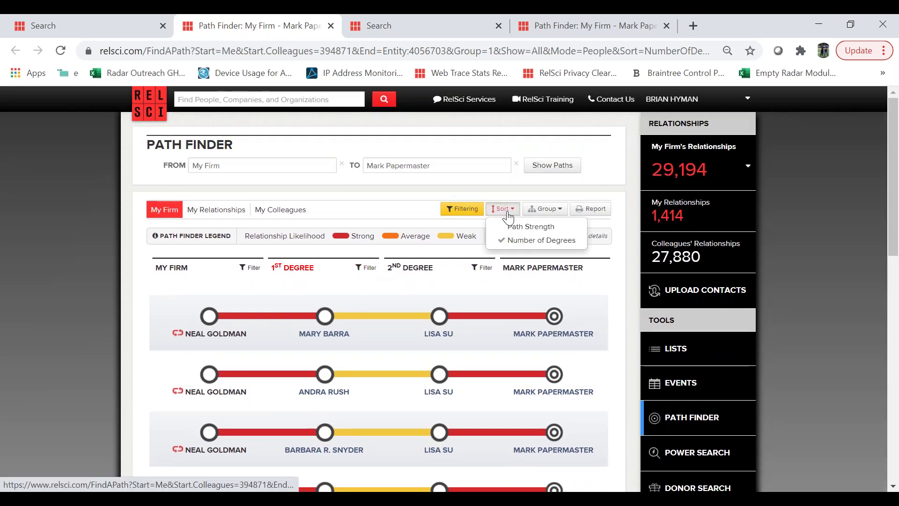
pyautogui.click(545, 229)
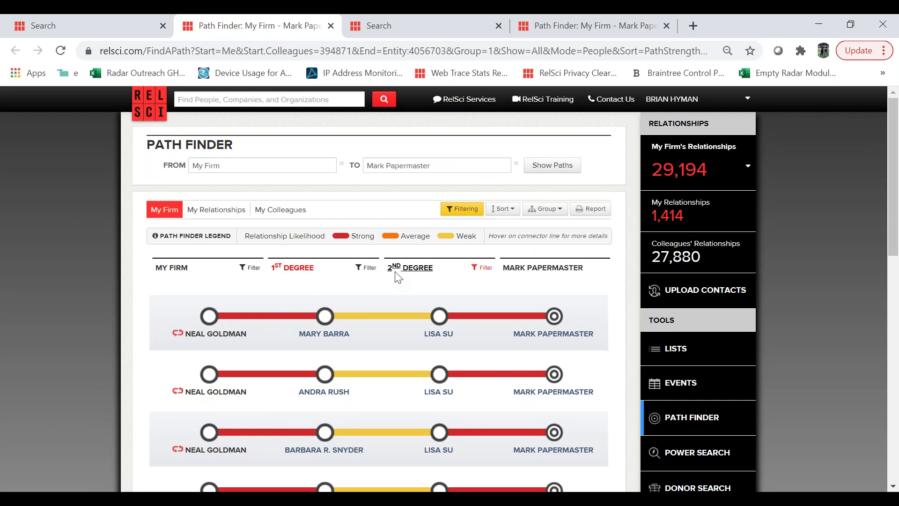
# Review the path grouping options, the sorted paths and the 1st degree filter settings without changing them.
pyautogui.click(563, 214)
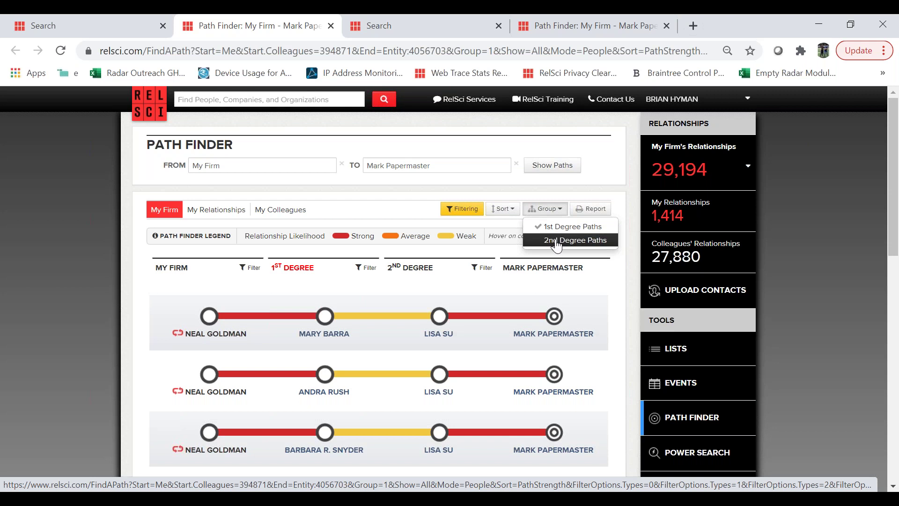
pyautogui.click(430, 281)
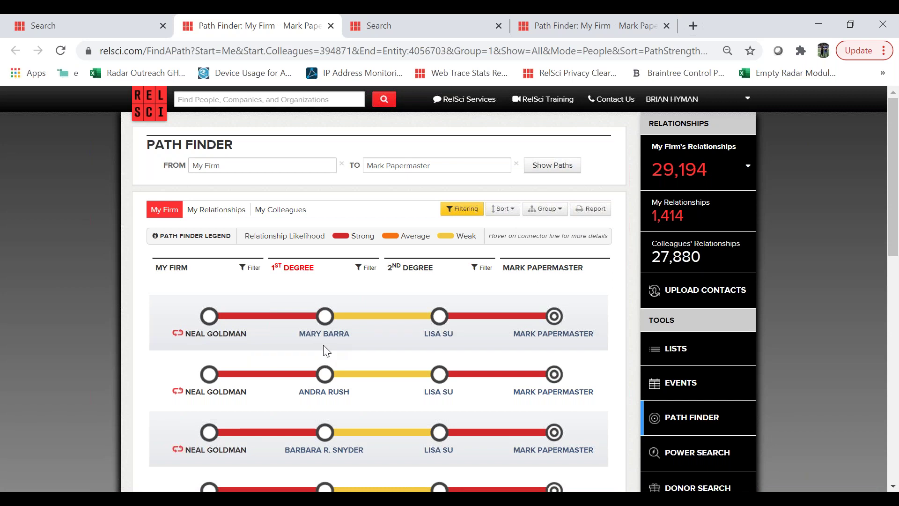
pyautogui.scroll(-2, 325, 344)
pyautogui.scroll(-9, 325, 351)
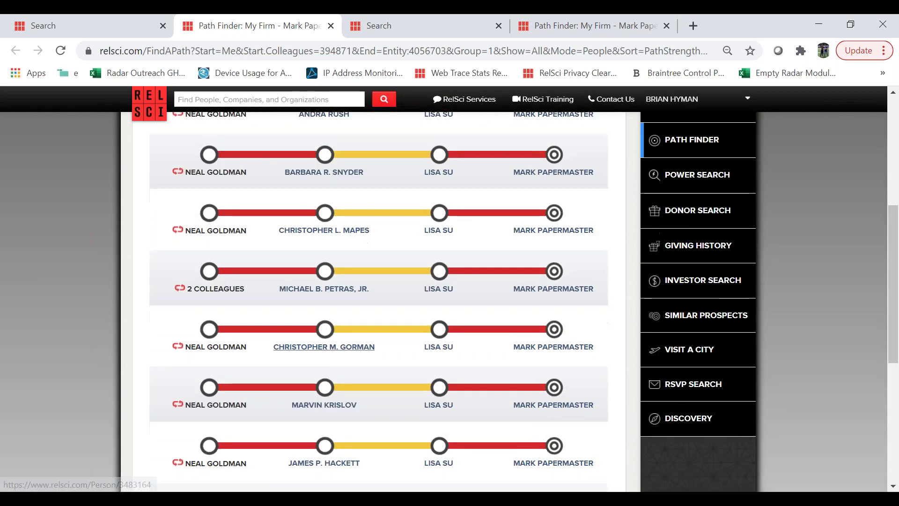
pyautogui.scroll(12, 305, 253)
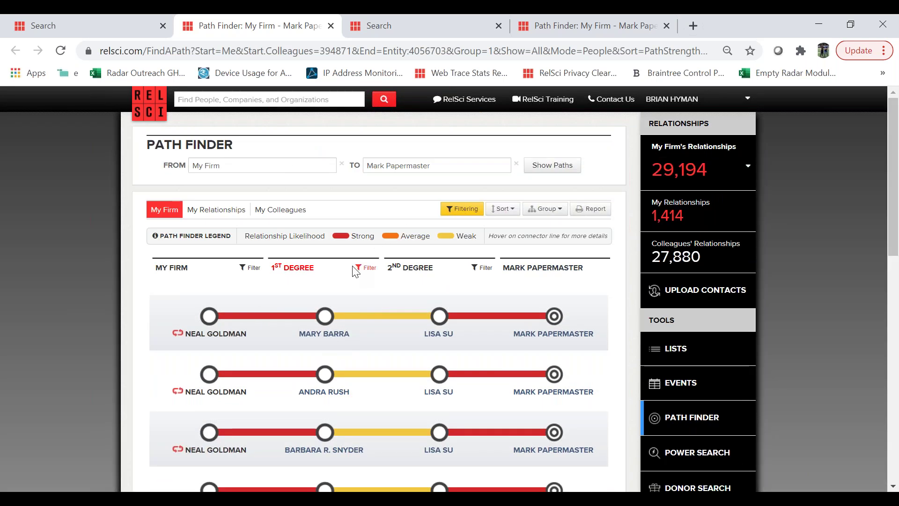
pyautogui.click(358, 271)
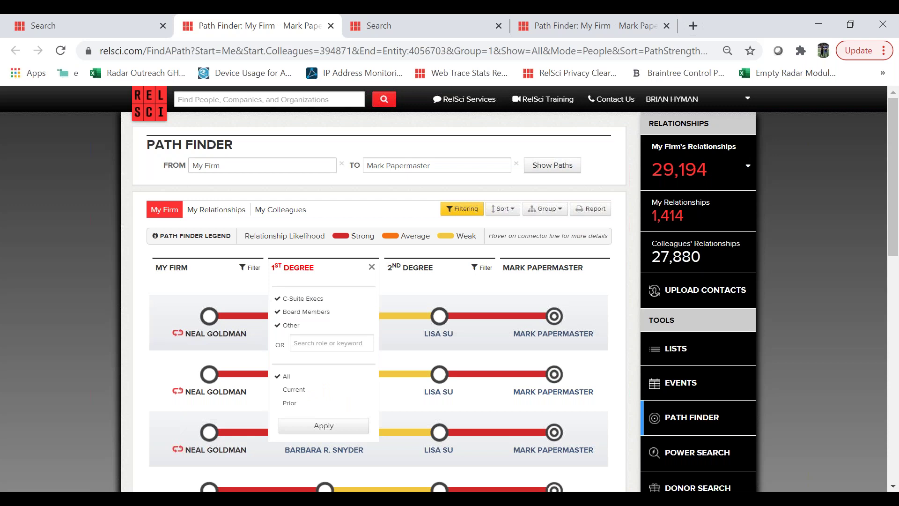
pyautogui.click(369, 268)
# Add the excluded colleagues back to the My Firm filter and apply it.
pyautogui.click(244, 269)
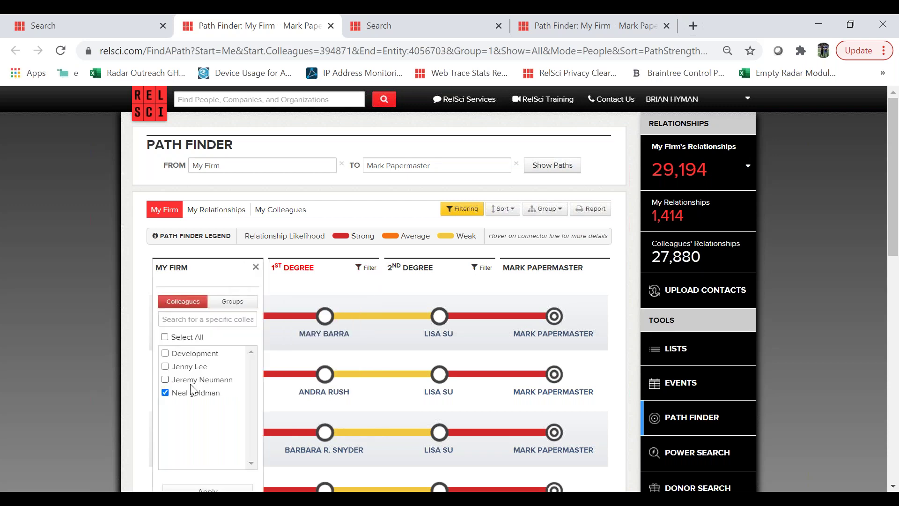
pyautogui.click(198, 367)
pyautogui.scroll(-2, 202, 370)
pyautogui.click(207, 406)
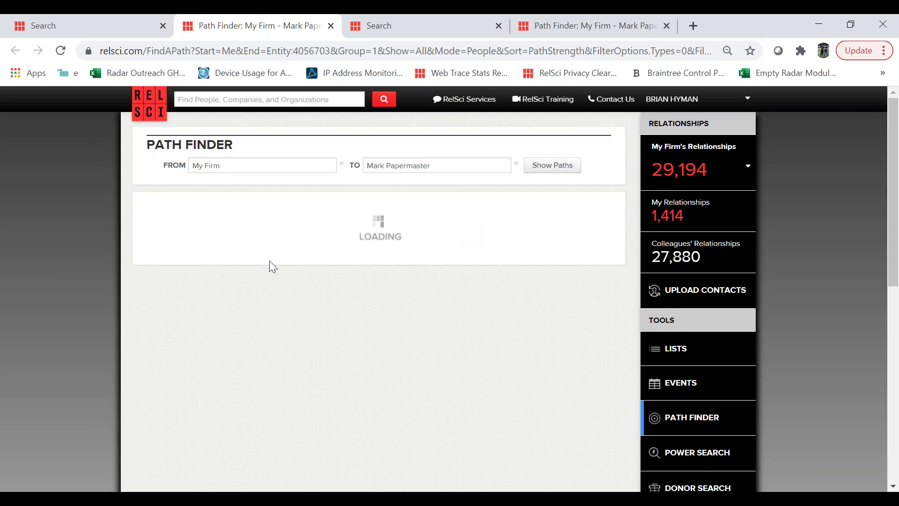
# Look through the full list of paths to the target executive, comparing relationship strengths and intermediaries.
pyautogui.scroll(-8, 409, 268)
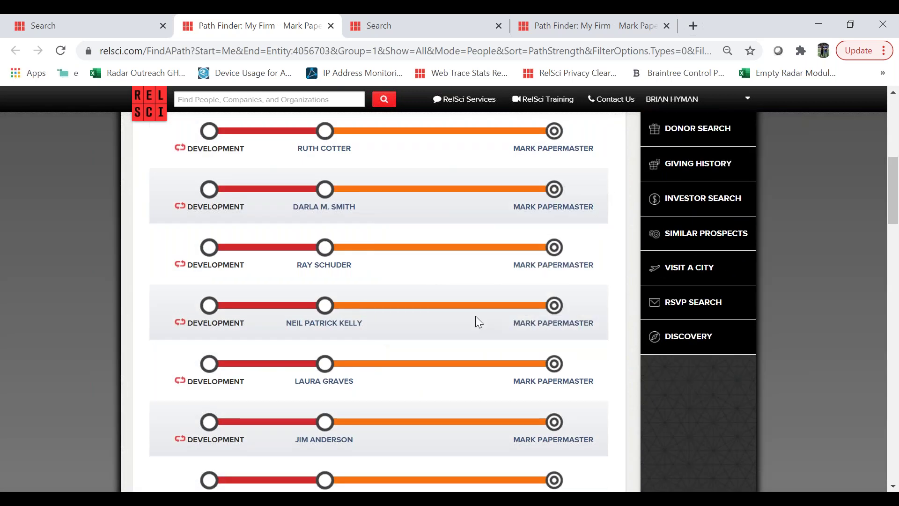
pyautogui.scroll(-15, 476, 316)
pyautogui.scroll(-15, 476, 321)
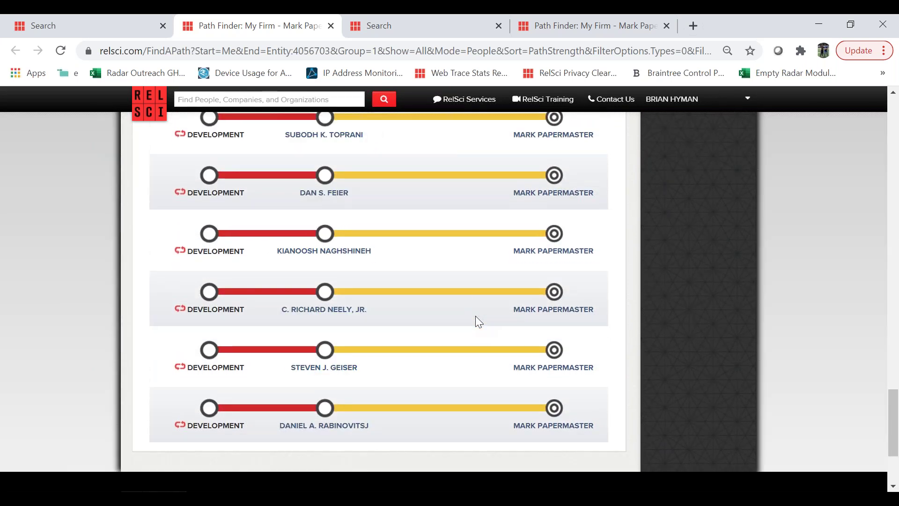
pyautogui.scroll(20, 475, 316)
pyautogui.scroll(4, 499, 238)
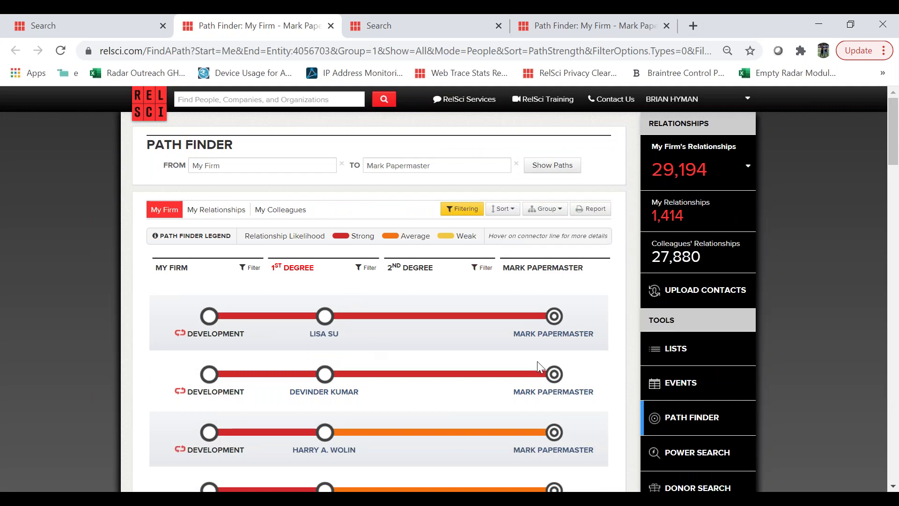
pyautogui.scroll(-2, 421, 360)
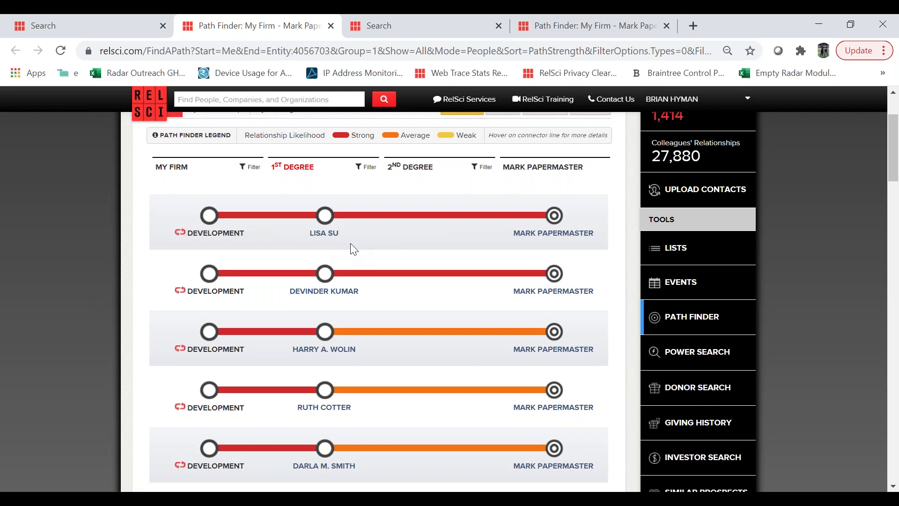
# Review the report type and path count options for a Path Finder report, and close it without downloading.
pyautogui.scroll(2, 352, 248)
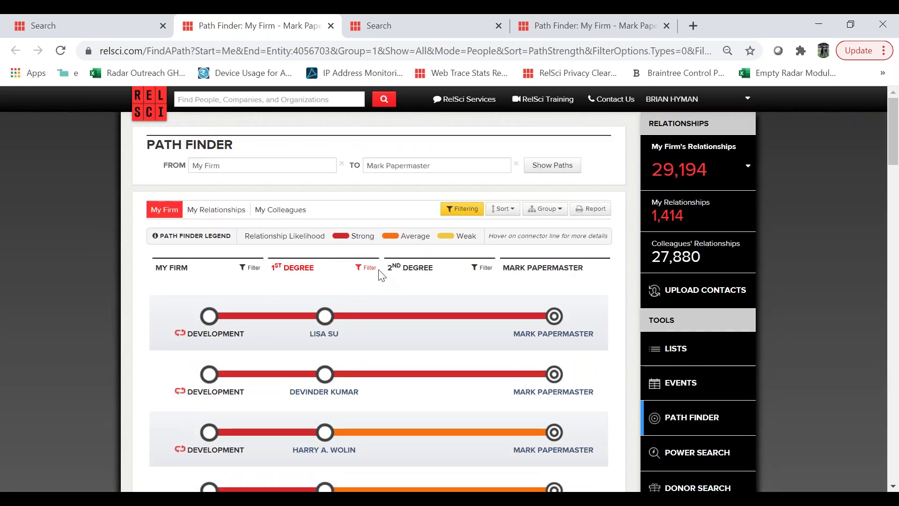
pyautogui.click(597, 210)
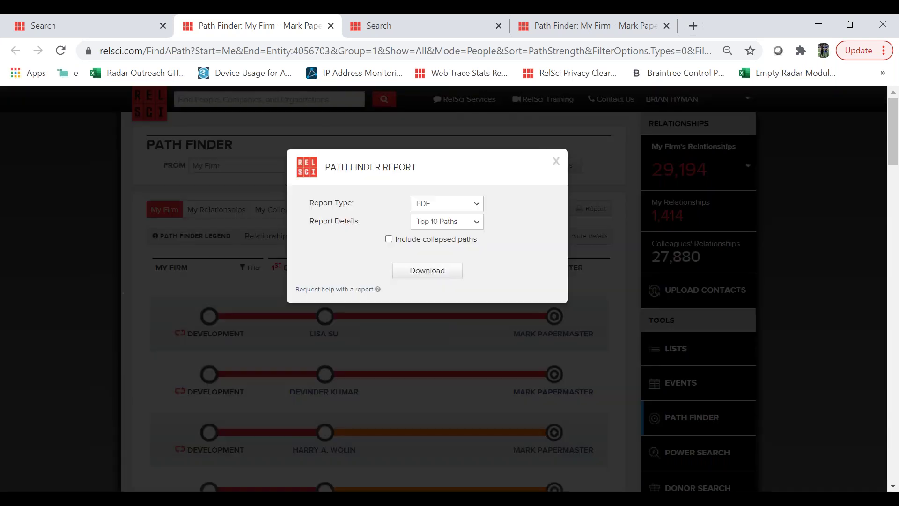
pyautogui.click(459, 208)
pyautogui.click(444, 224)
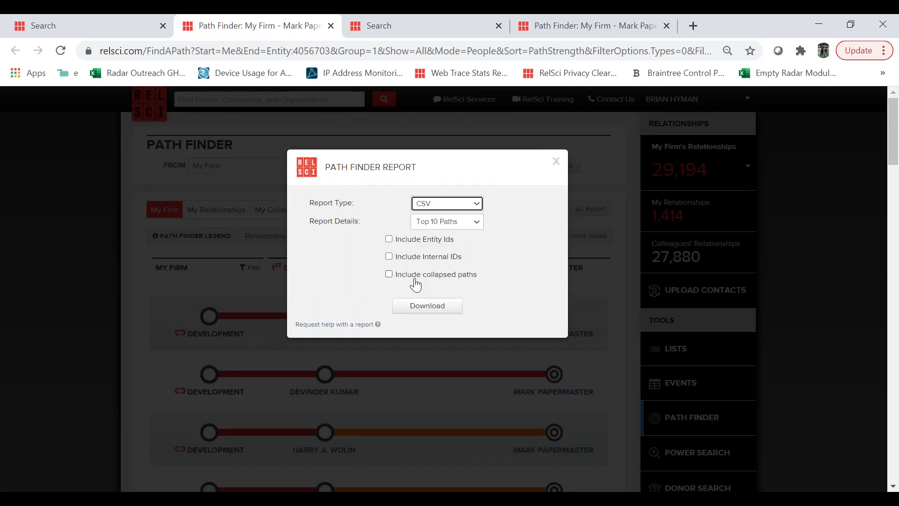
pyautogui.click(453, 209)
pyautogui.click(446, 242)
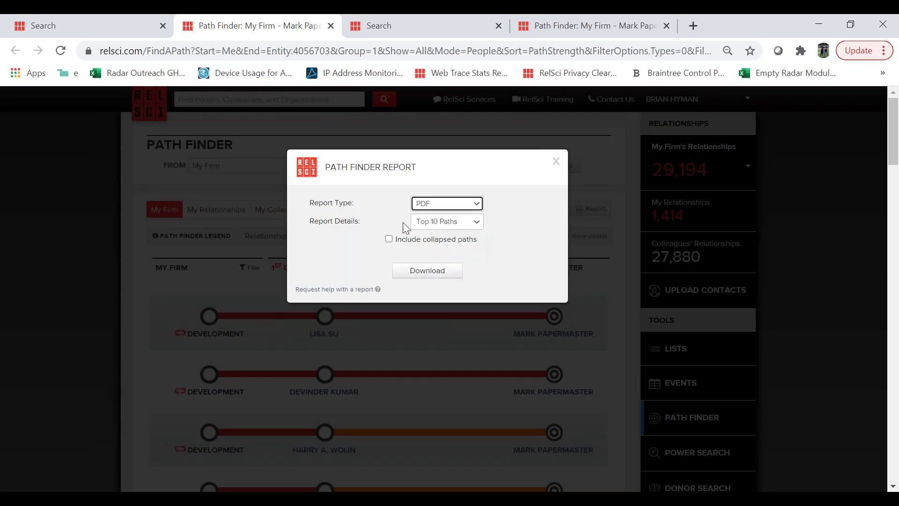
pyautogui.click(446, 221)
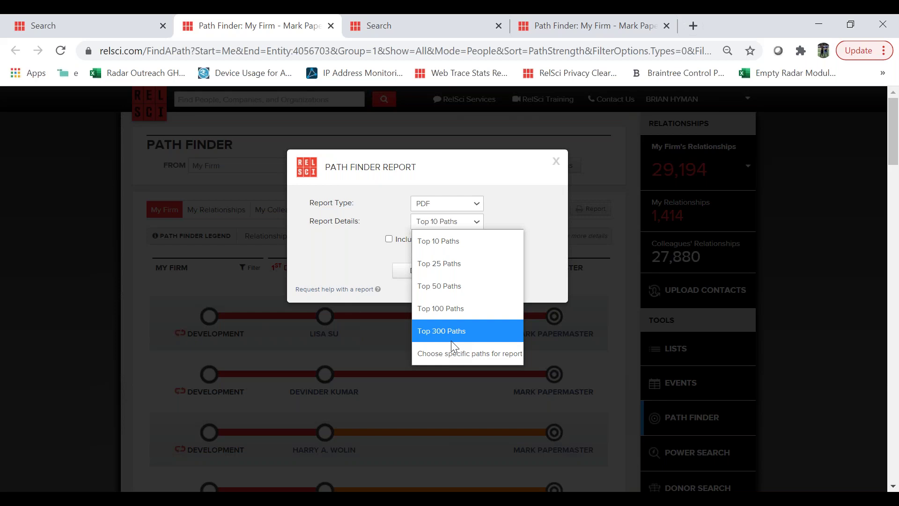
pyautogui.click(474, 224)
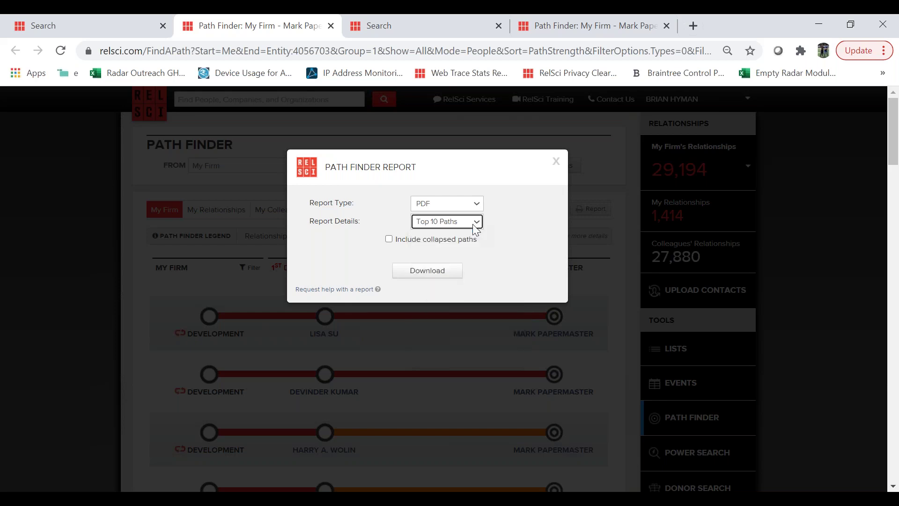
pyautogui.click(556, 162)
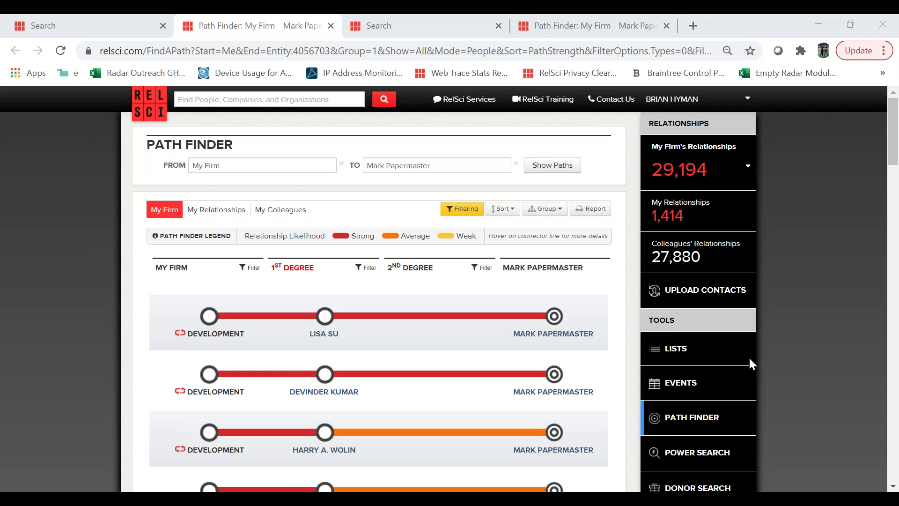
# Download and open the CSV template for uploading a file to My Lists, and close the upload dialog.
pyautogui.click(665, 351)
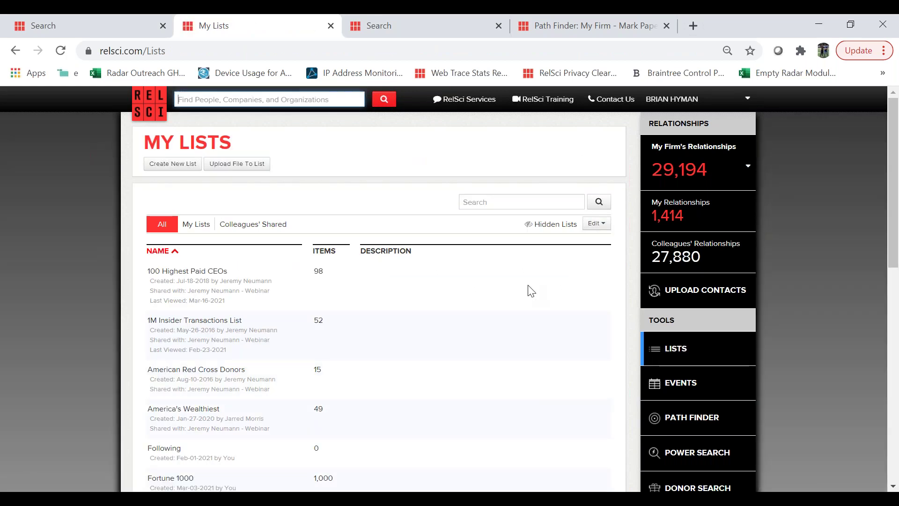
pyautogui.click(256, 166)
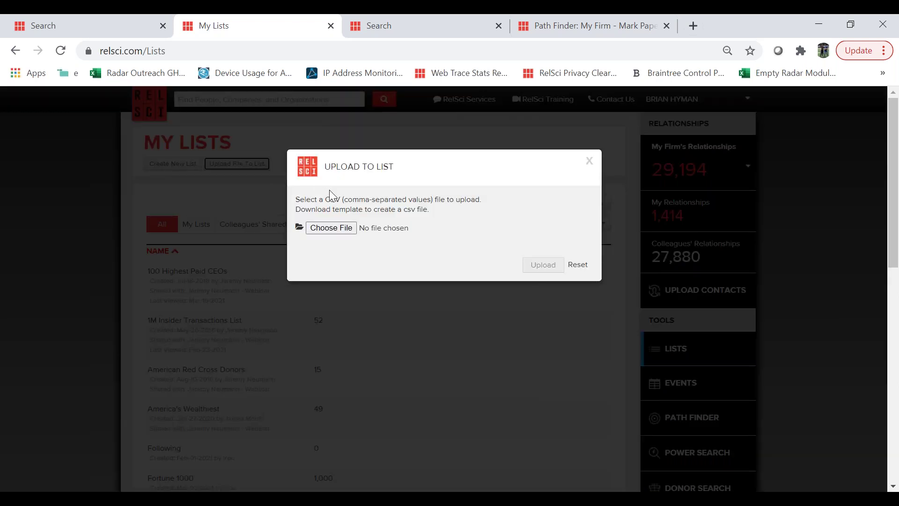
pyautogui.click(383, 209)
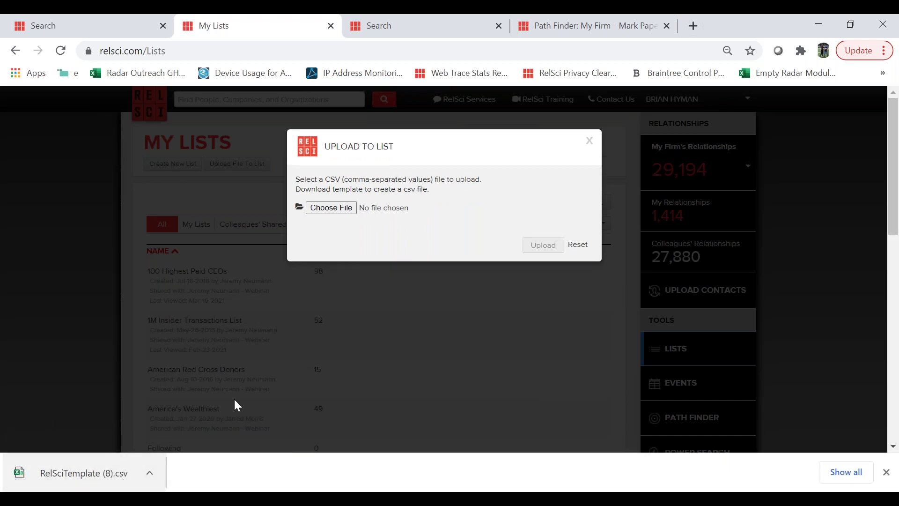
pyautogui.click(118, 477)
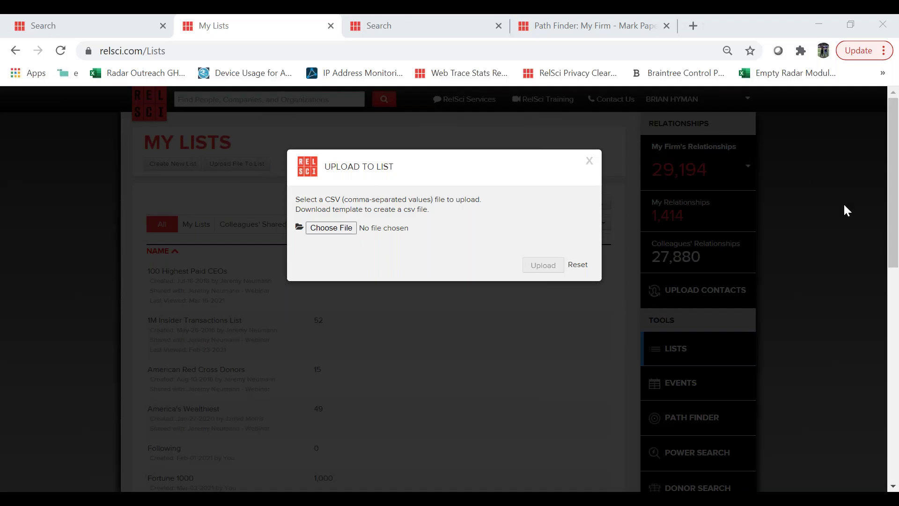
pyautogui.click(588, 162)
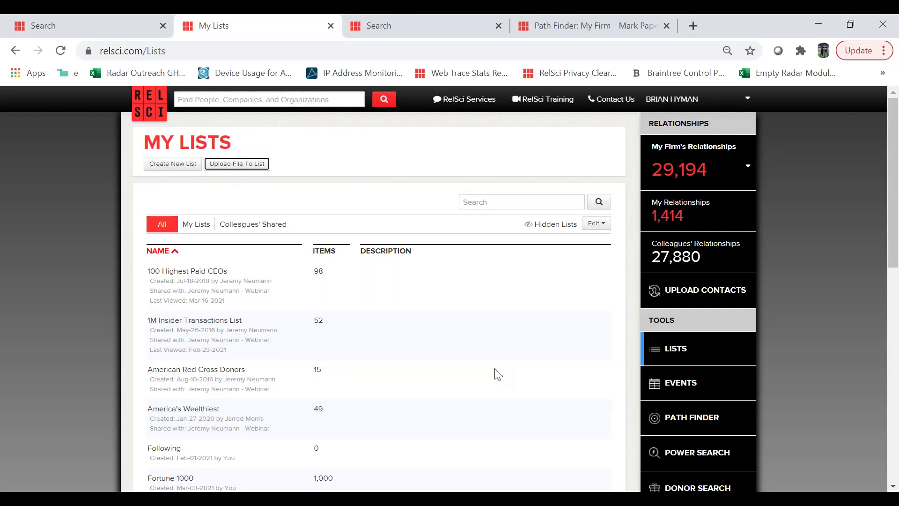
# Open a new Power Search for people and bring up its Career/Board criteria.
pyautogui.scroll(-1, 494, 371)
pyautogui.click(648, 406)
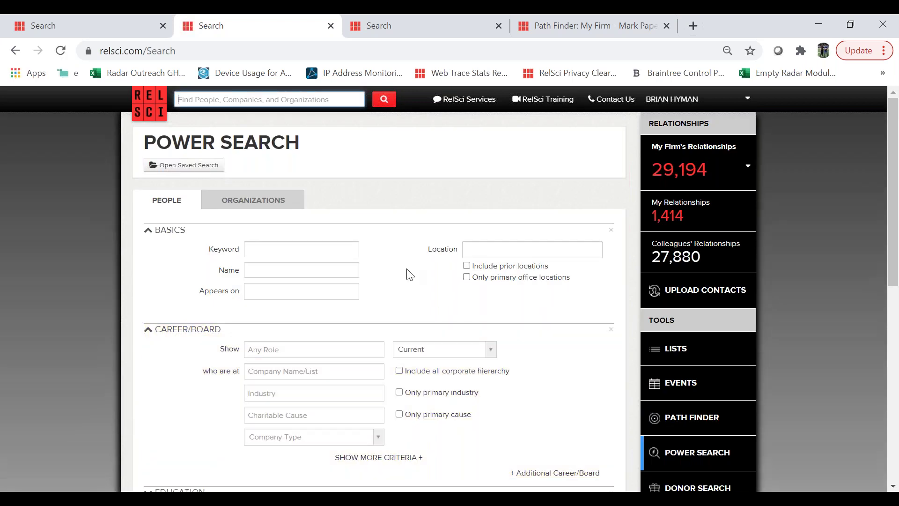
pyautogui.scroll(-1, 410, 269)
pyautogui.scroll(-2, 410, 269)
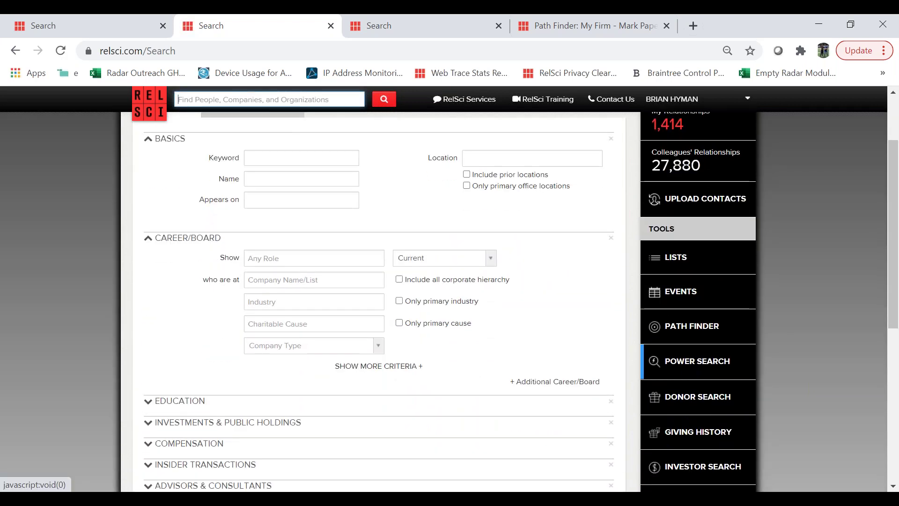
pyautogui.scroll(-1, 359, 225)
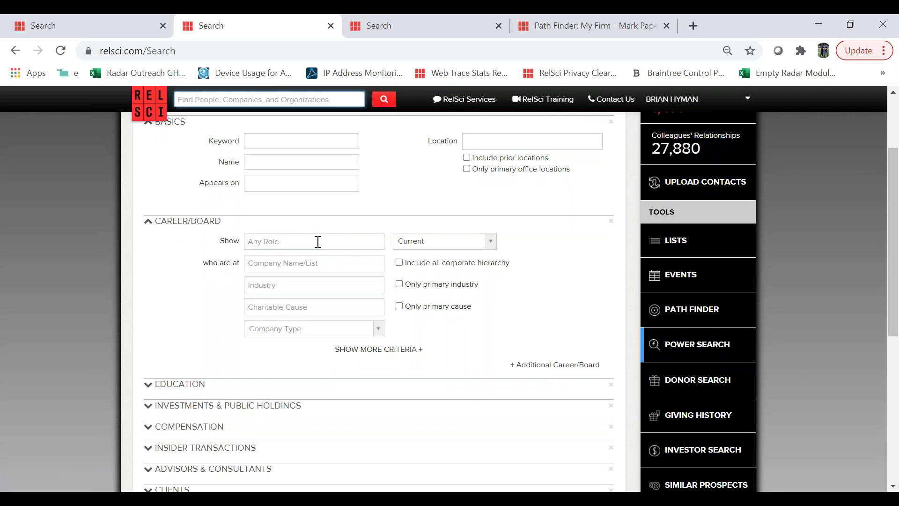
# Try searching for people who are at companies in the Tech Execs list.
pyautogui.scroll(-1, 313, 253)
pyautogui.click(313, 261)
pyautogui.write('tec')
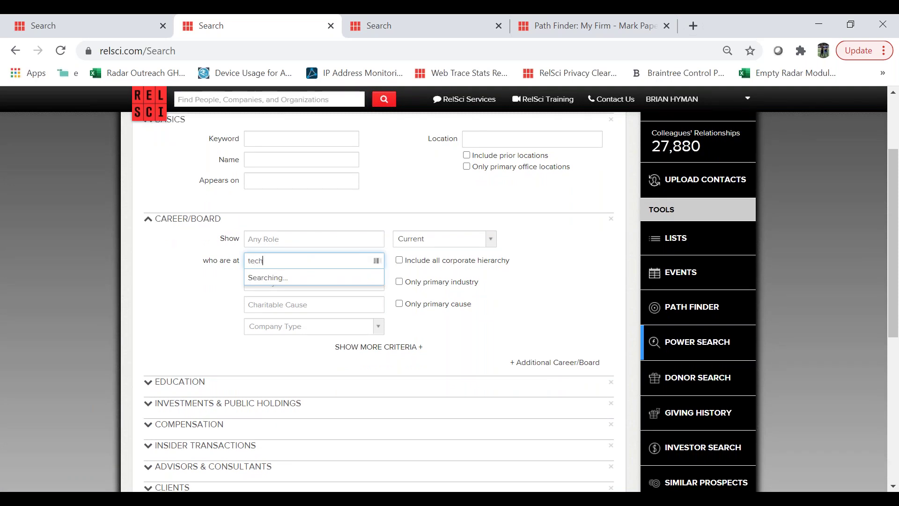
pyautogui.write('h')
pyautogui.click(305, 294)
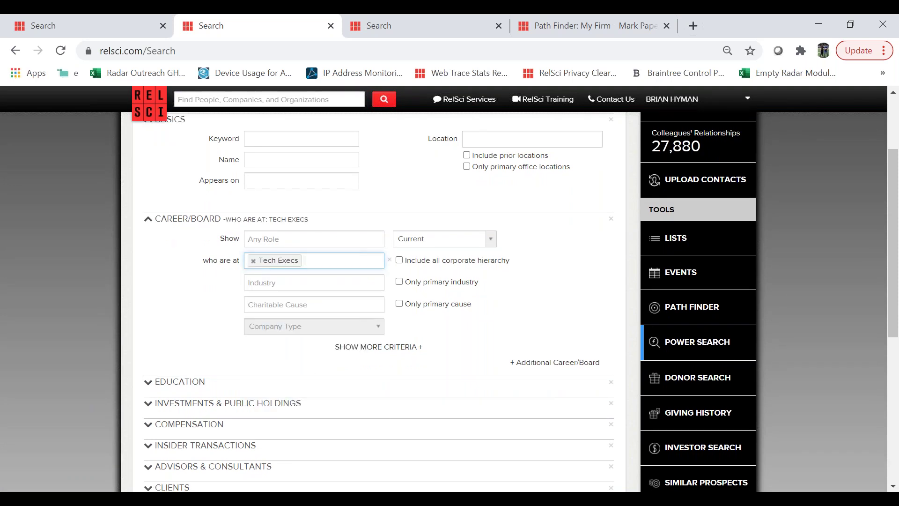
pyautogui.scroll(-4, 609, 414)
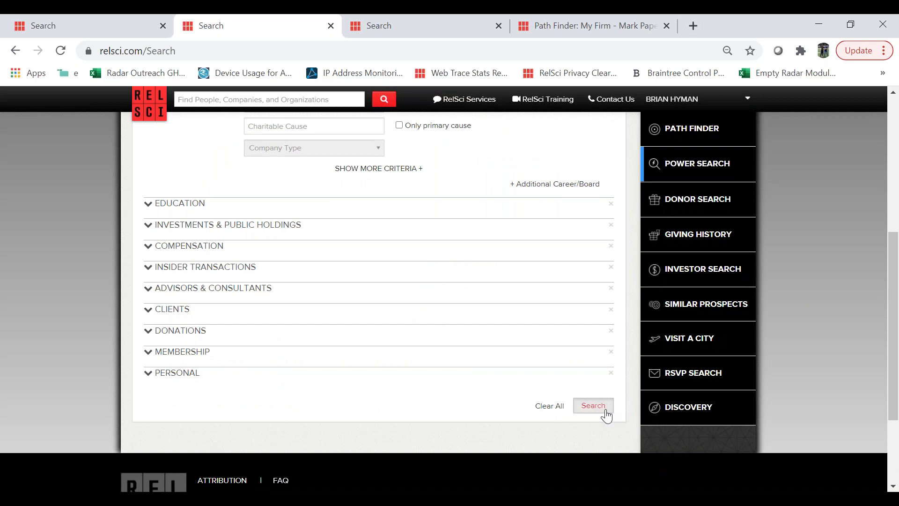
pyautogui.click(592, 406)
pyautogui.scroll(-5, 518, 378)
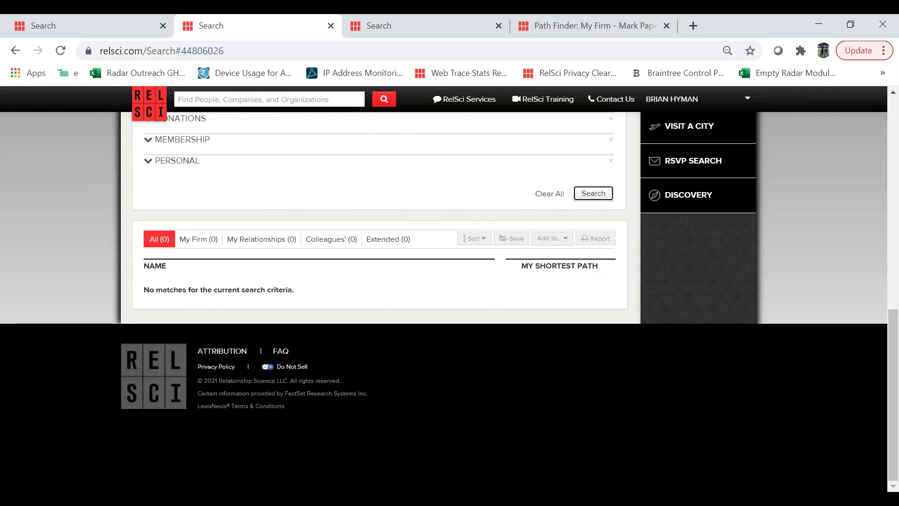
# Rerun the search with the same criteria and remove the Tech Execs list from it.
pyautogui.scroll(15, 524, 344)
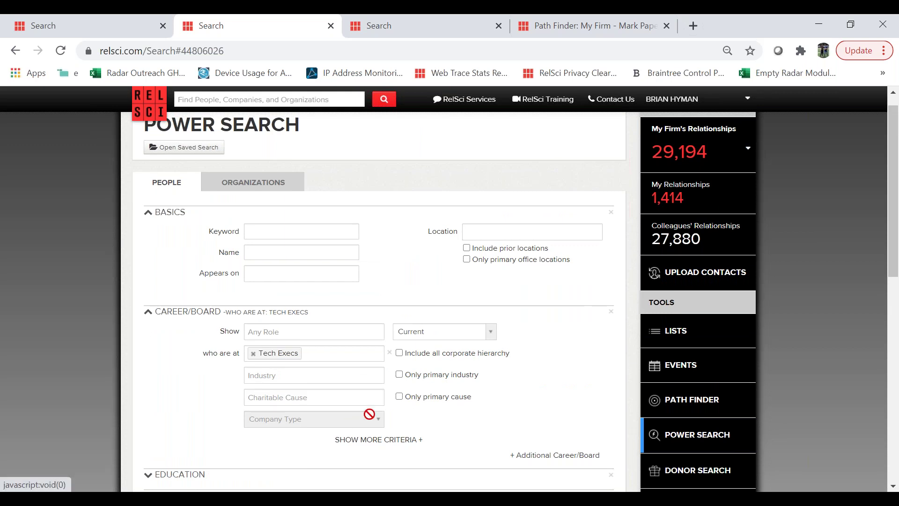
pyautogui.scroll(-8, 461, 401)
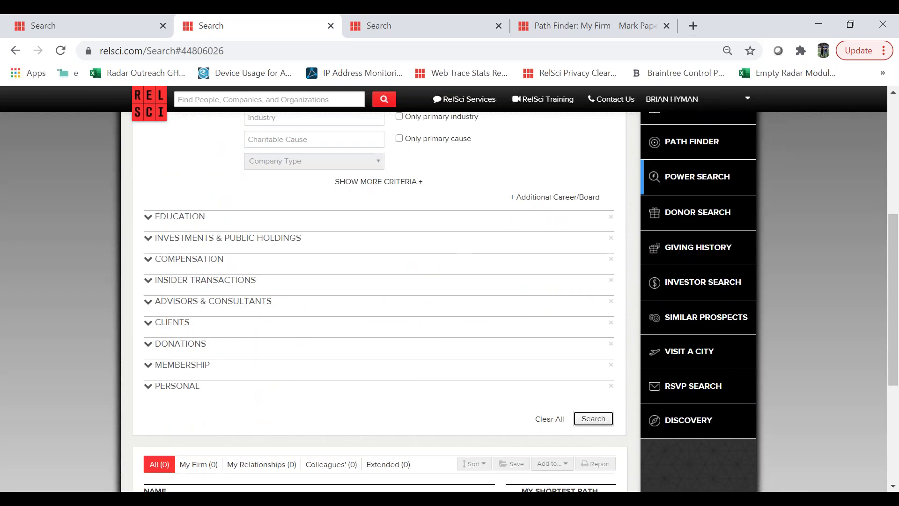
pyautogui.press('Return')
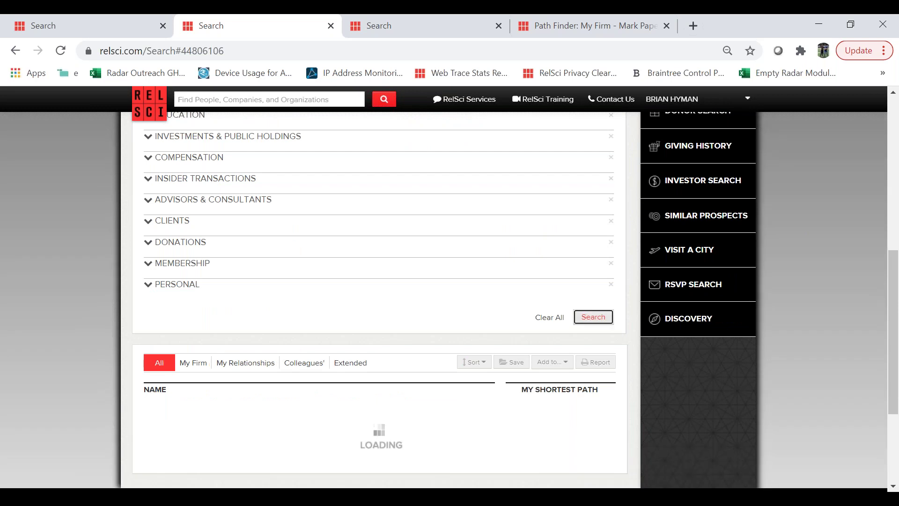
pyautogui.scroll(-3, 602, 312)
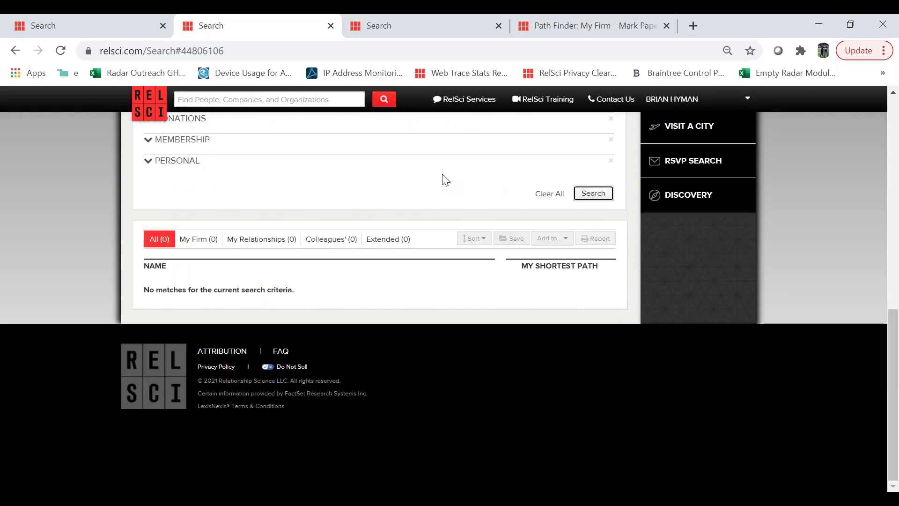
pyautogui.scroll(7, 443, 180)
pyautogui.scroll(3, 445, 179)
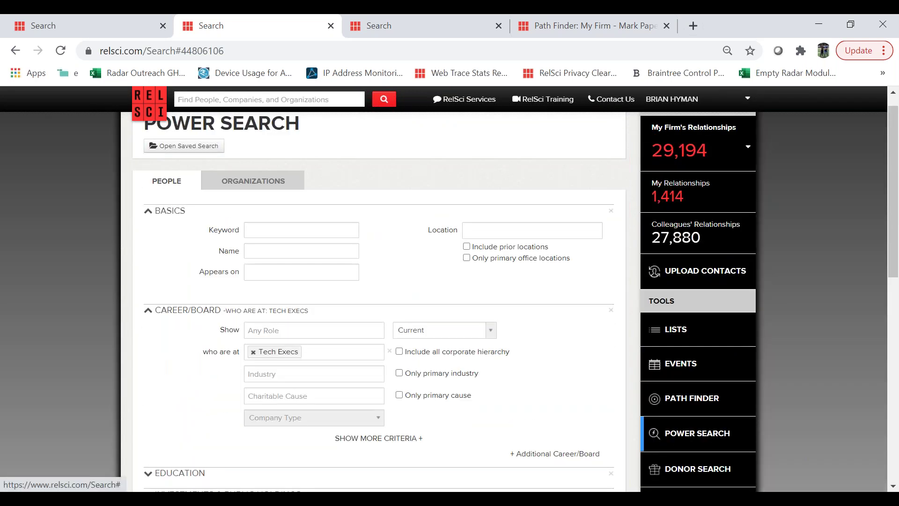
pyautogui.press('BackSpace')
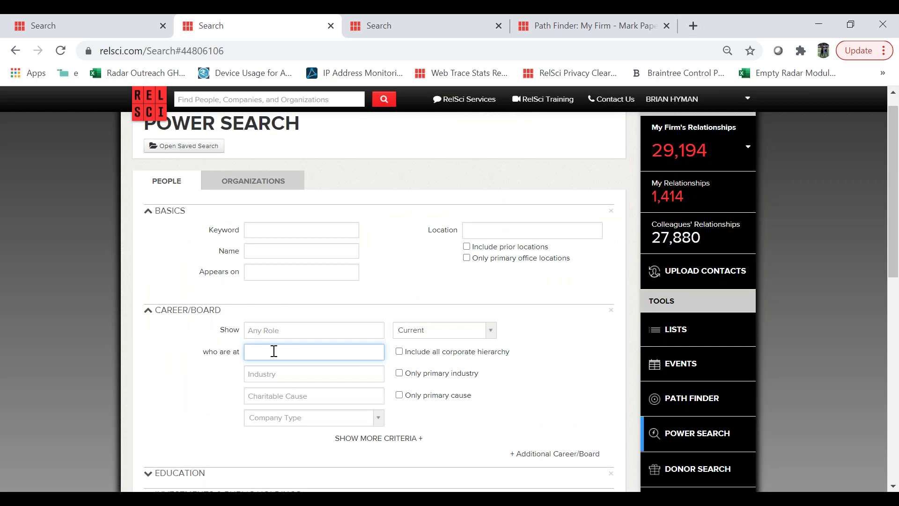
# Search for people in current C-Suite and Senior Management roles in the Wholesale: Technology industry.
pyautogui.click(280, 336)
pyautogui.write('seni')
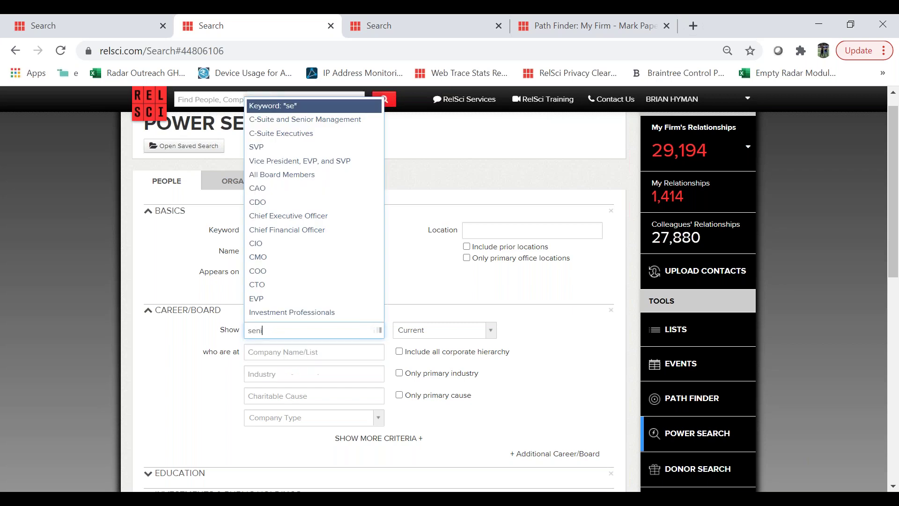
pyautogui.write('or')
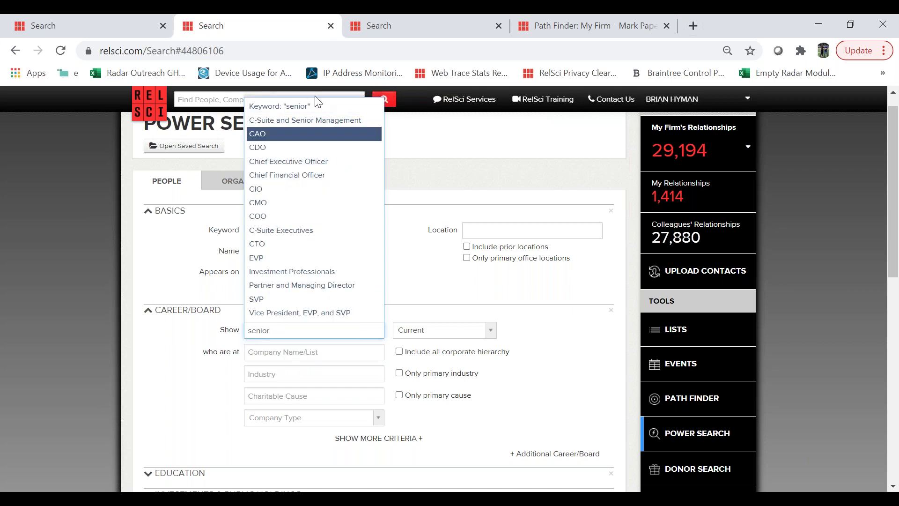
pyautogui.click(313, 120)
pyautogui.click(295, 391)
pyautogui.write('tech')
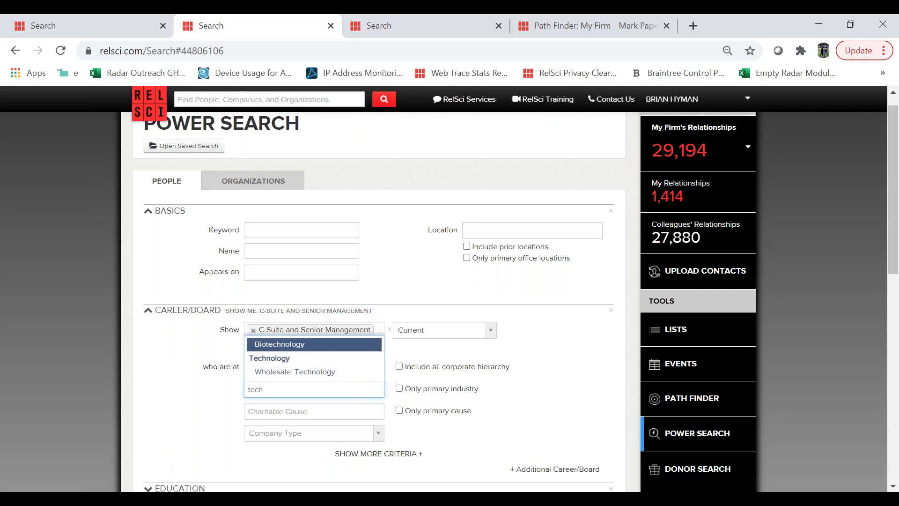
pyautogui.click(300, 372)
pyautogui.scroll(-6, 300, 380)
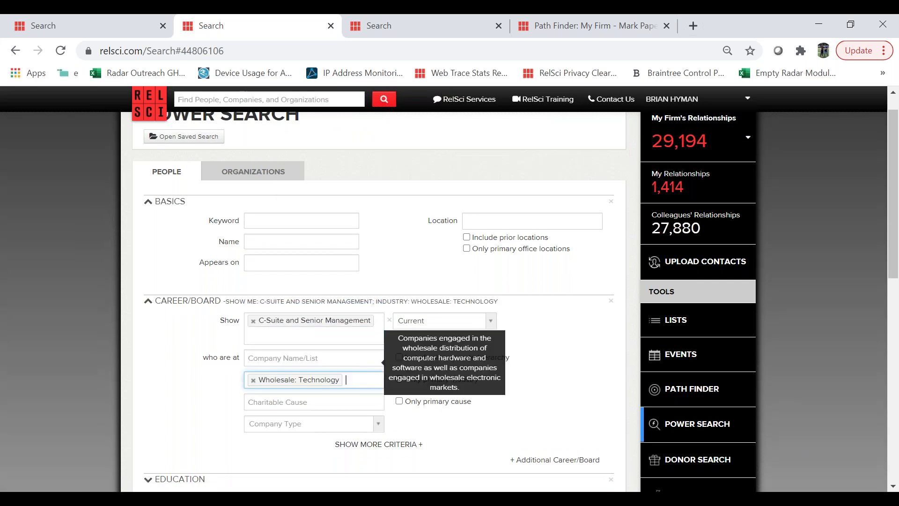
pyautogui.click(585, 409)
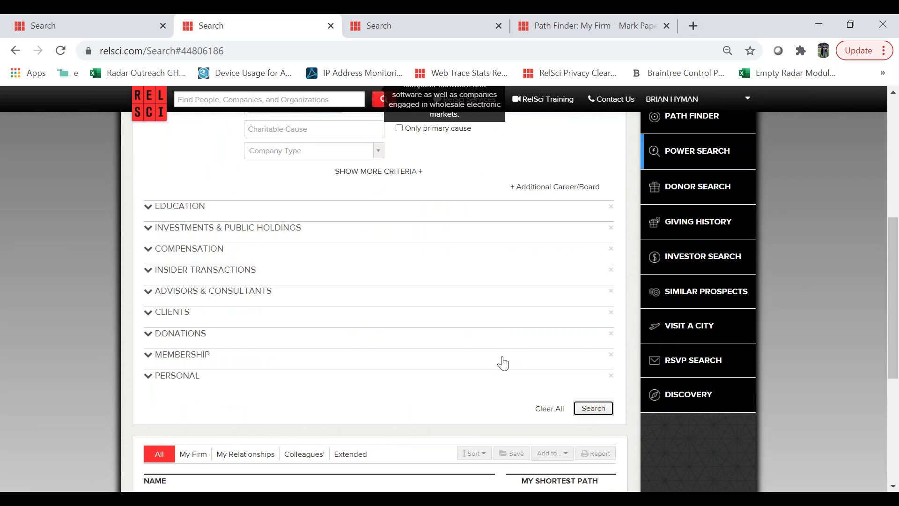
# Review the result-count choices for a CSV report of the search results, trying Top 10, Top 25 and All, and close without downloading.
pyautogui.scroll(-8, 504, 363)
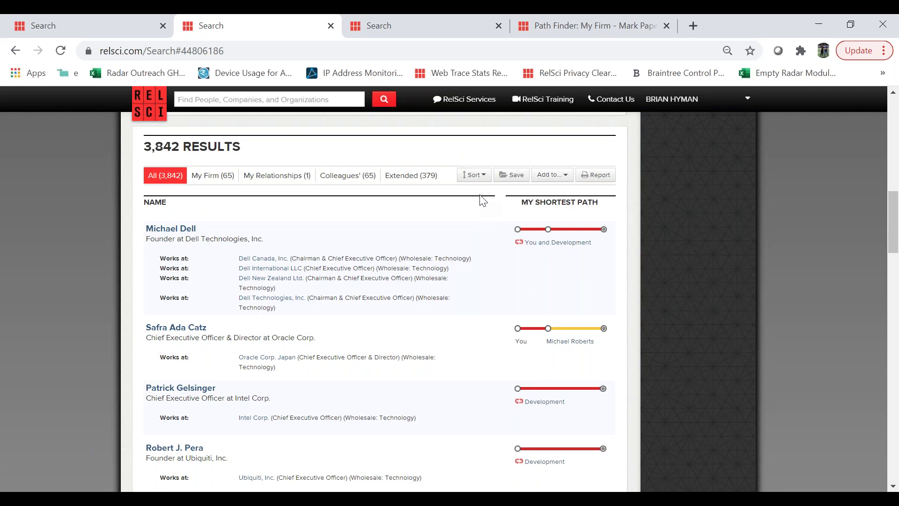
pyautogui.click(591, 175)
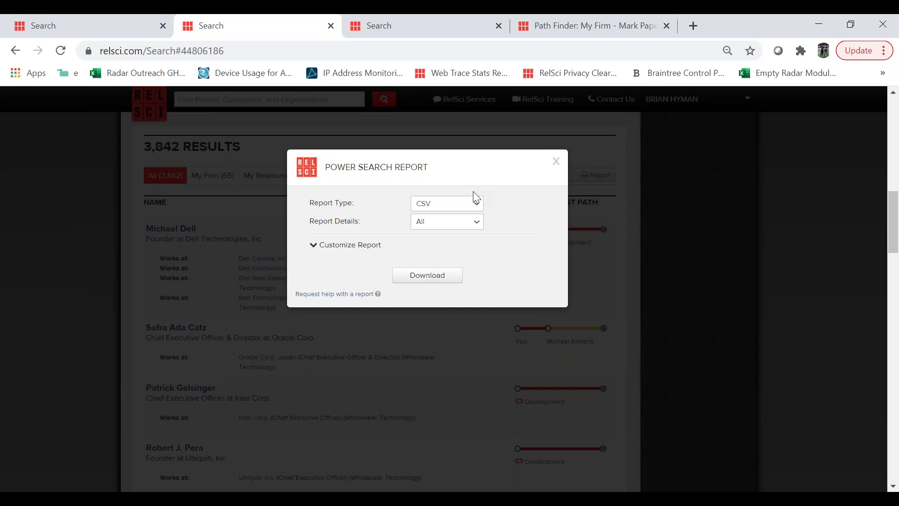
pyautogui.click(469, 226)
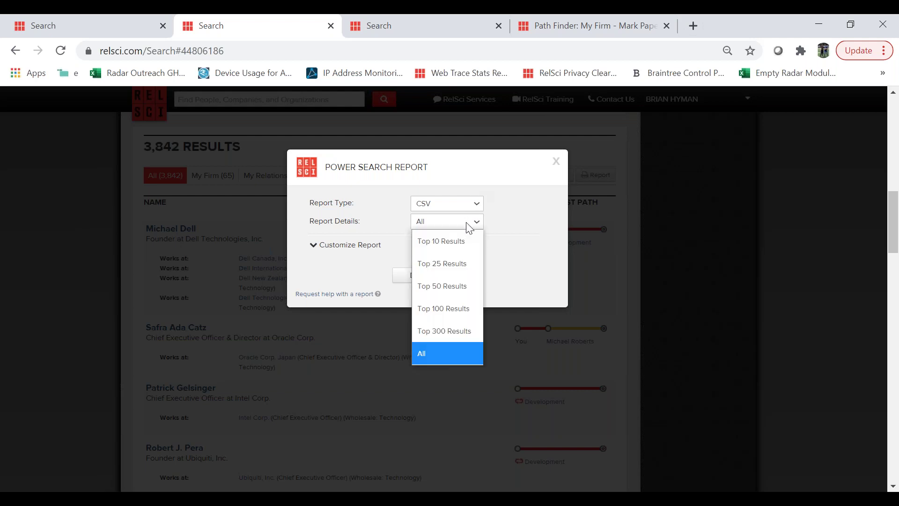
pyautogui.click(453, 240)
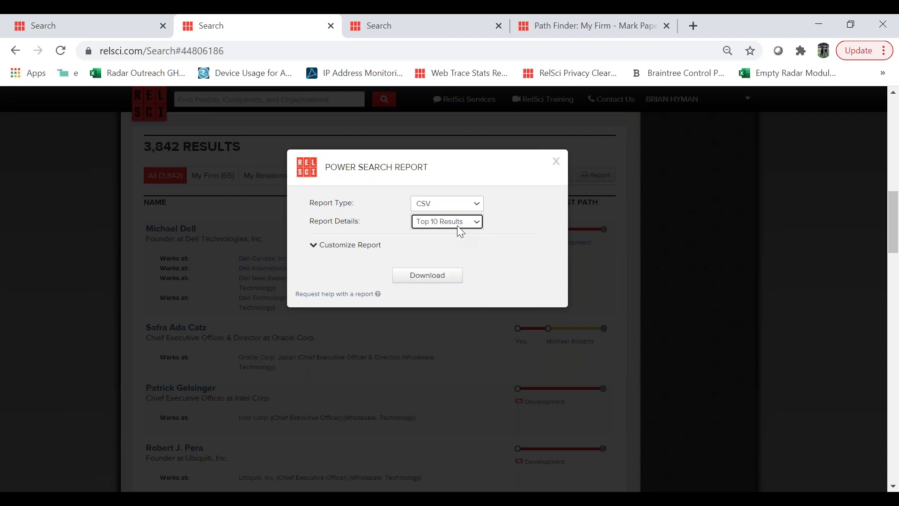
pyautogui.click(460, 230)
pyautogui.click(448, 262)
pyautogui.click(473, 224)
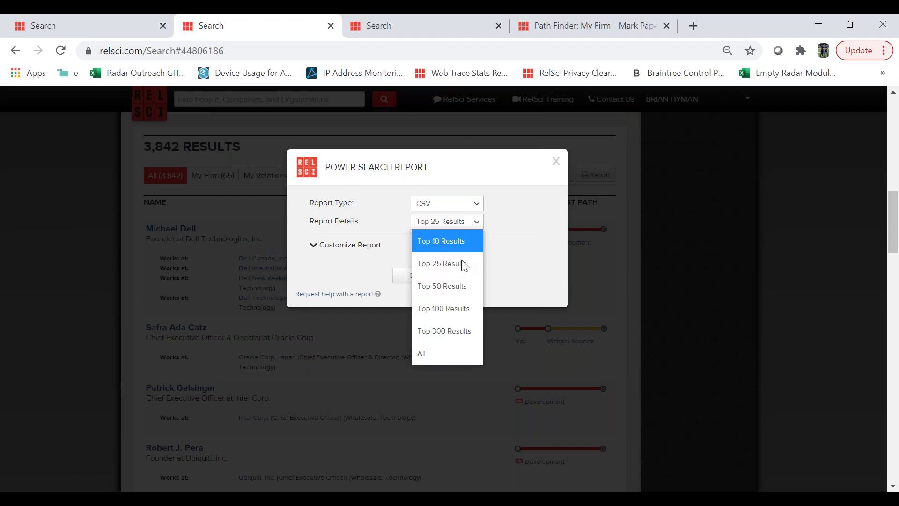
pyautogui.click(449, 348)
pyautogui.click(476, 223)
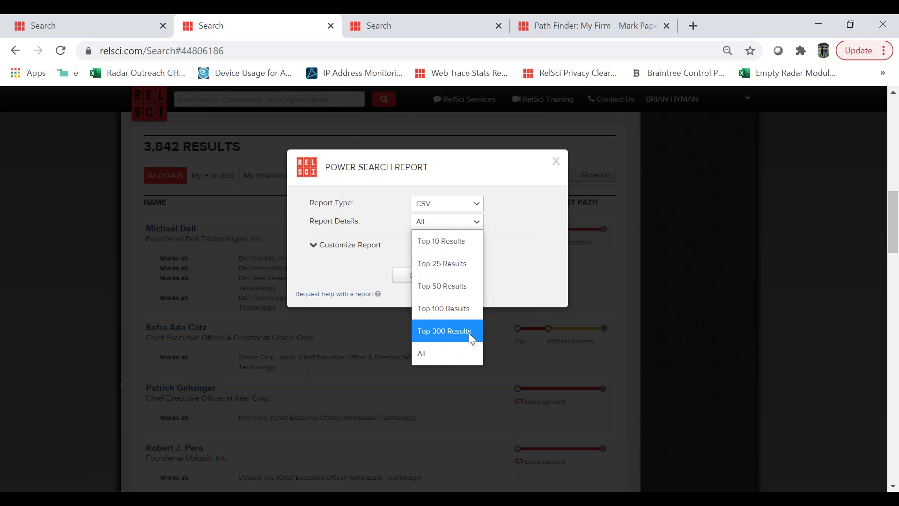
pyautogui.click(532, 274)
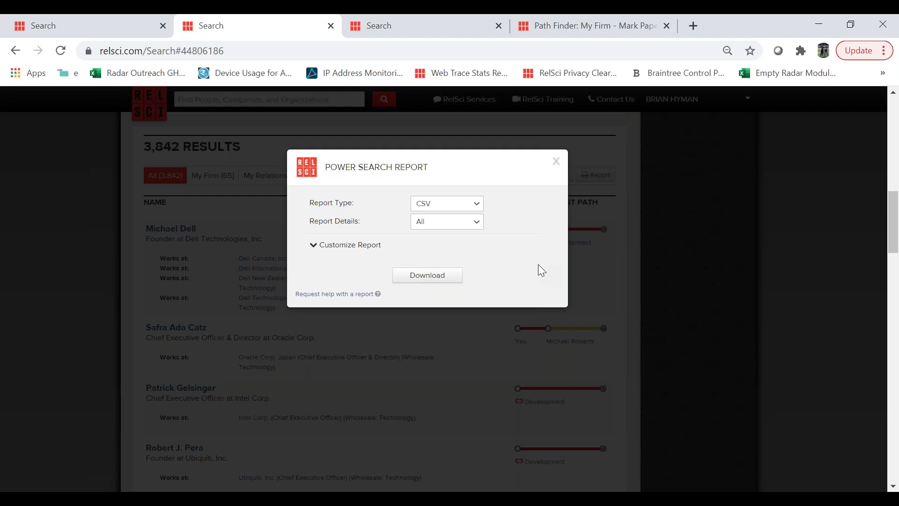
pyautogui.click(556, 160)
# Try Manhattan, New York and Asia as location criteria for the people search, clearing each one again.
pyautogui.scroll(10, 443, 279)
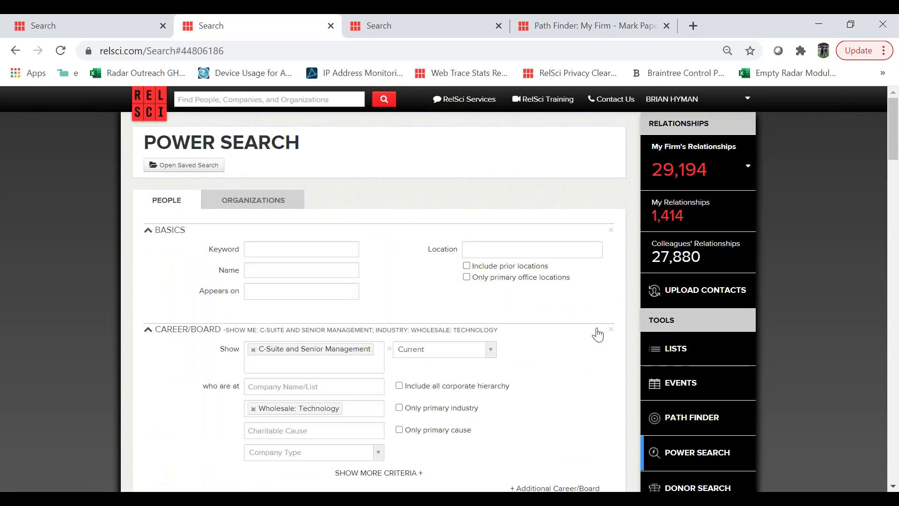
pyautogui.scroll(-1, 597, 334)
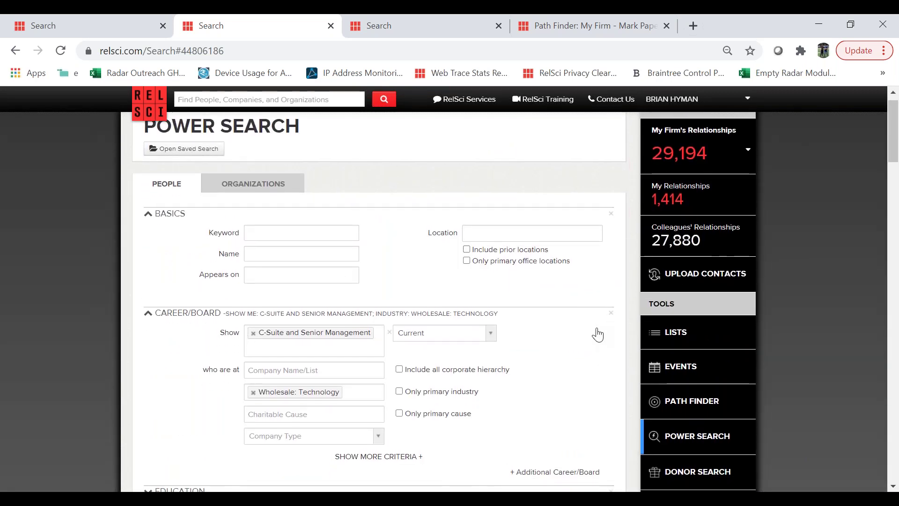
pyautogui.click(544, 237)
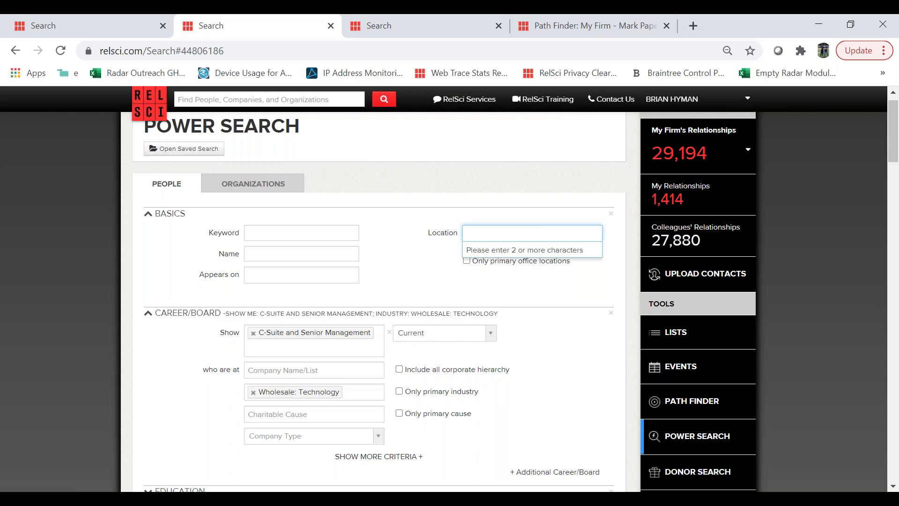
pyautogui.write('manhatta')
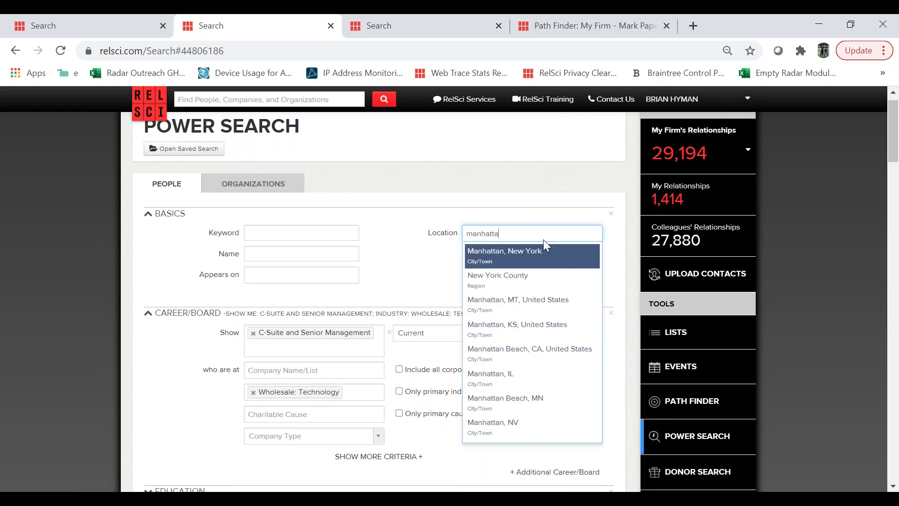
pyautogui.click(539, 257)
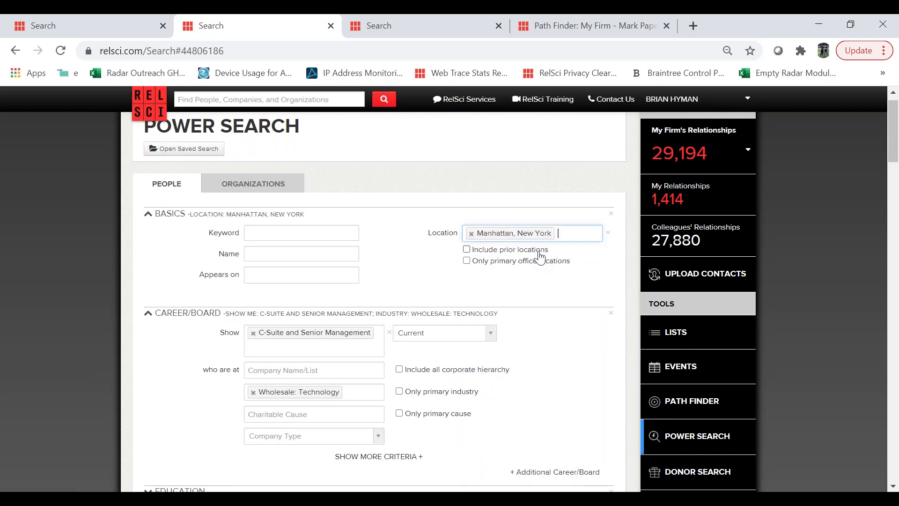
pyautogui.click(472, 234)
pyautogui.write('asia')
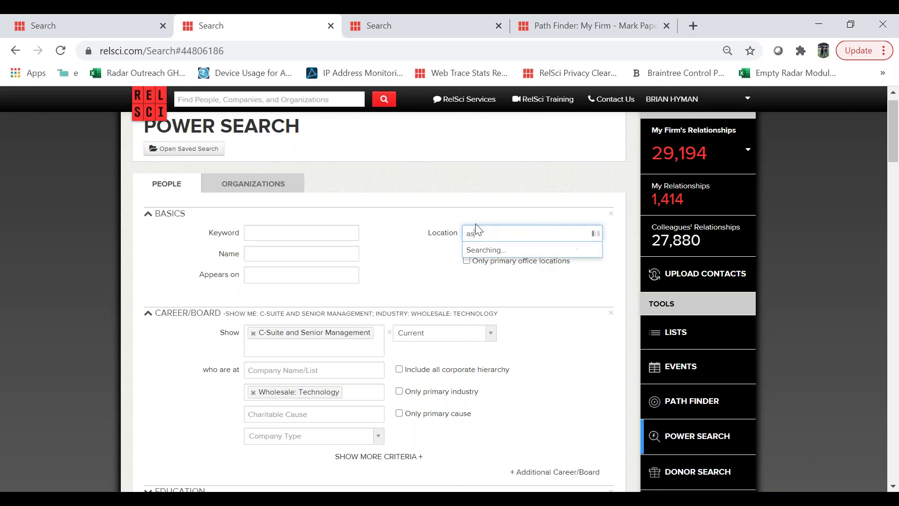
pyautogui.click(481, 253)
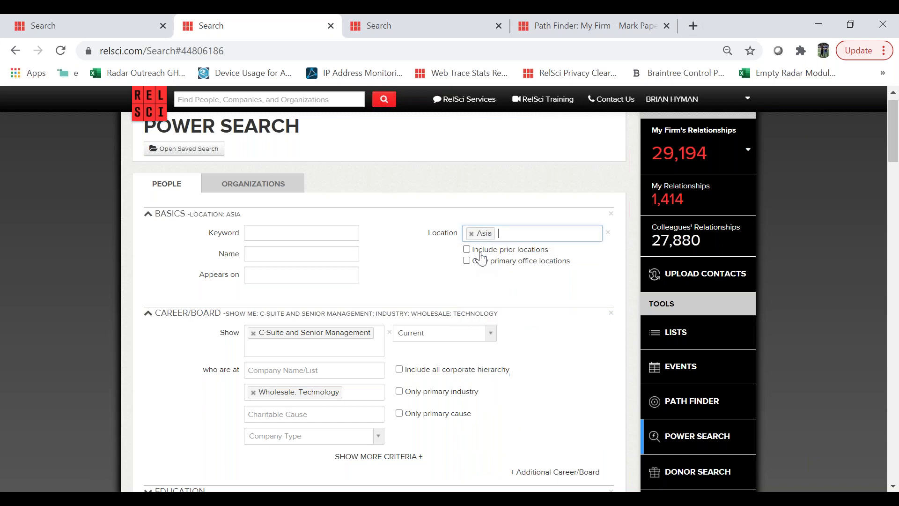
pyautogui.click(469, 233)
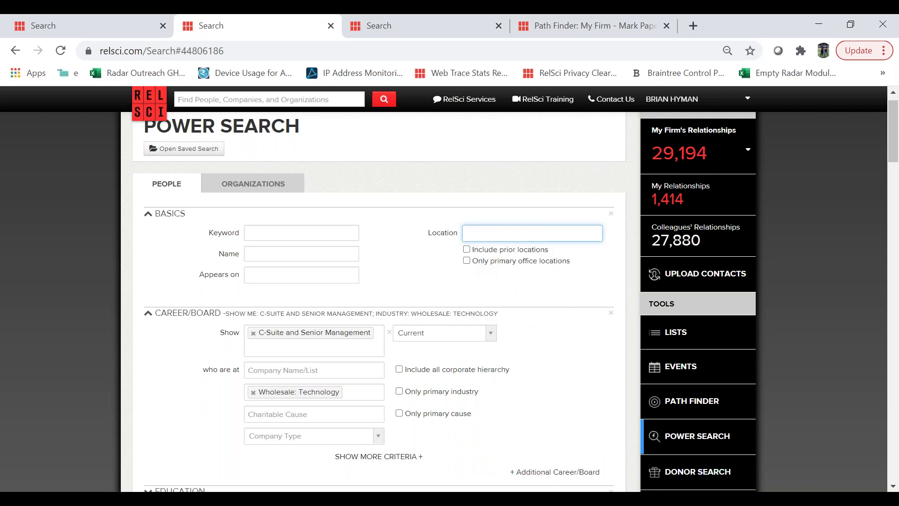
# Open the options for adding the technology executive search results to a list.
pyautogui.scroll(-3, 472, 234)
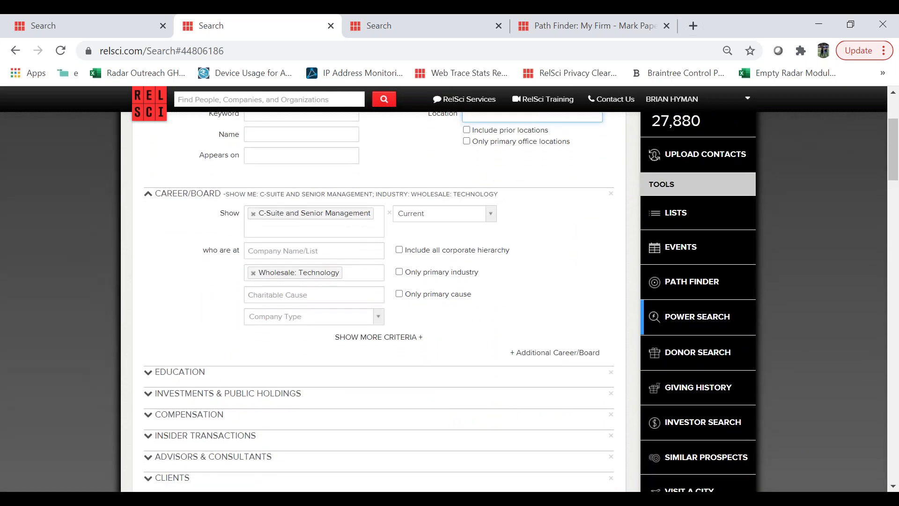
pyautogui.scroll(-10, 379, 299)
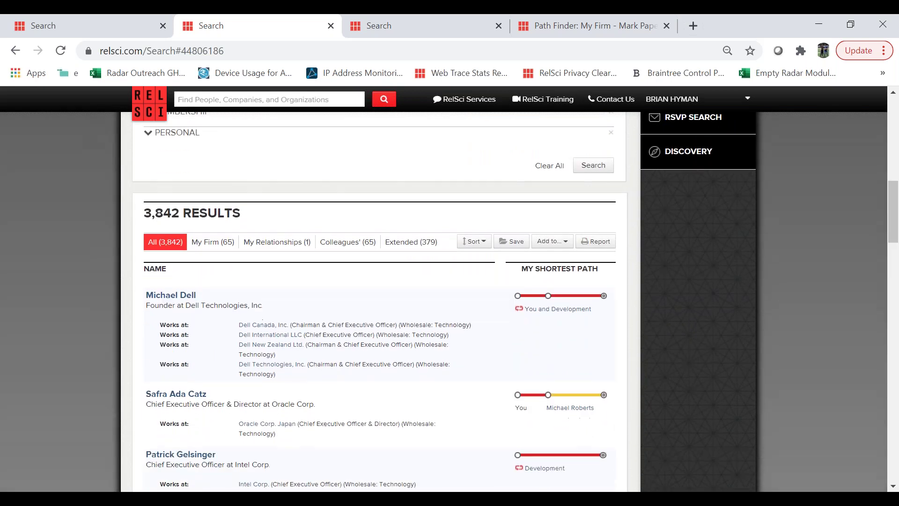
pyautogui.scroll(-1, 443, 298)
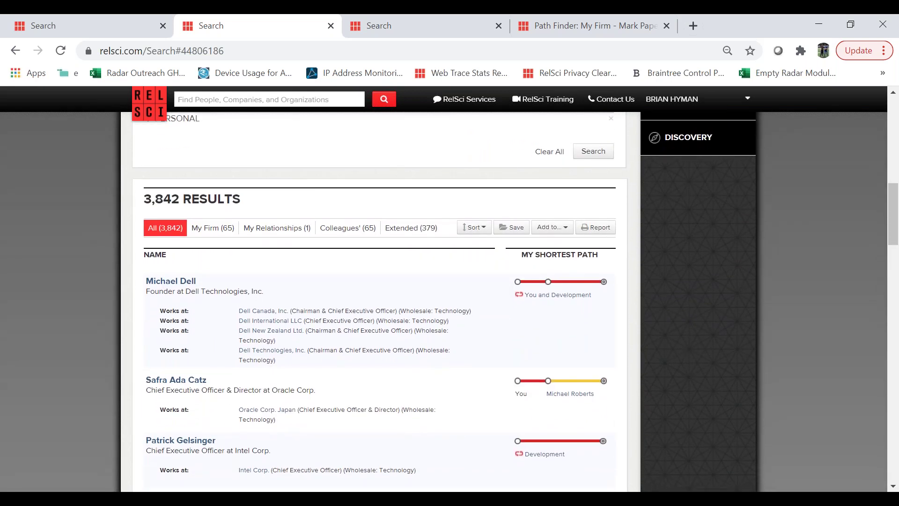
pyautogui.click(551, 227)
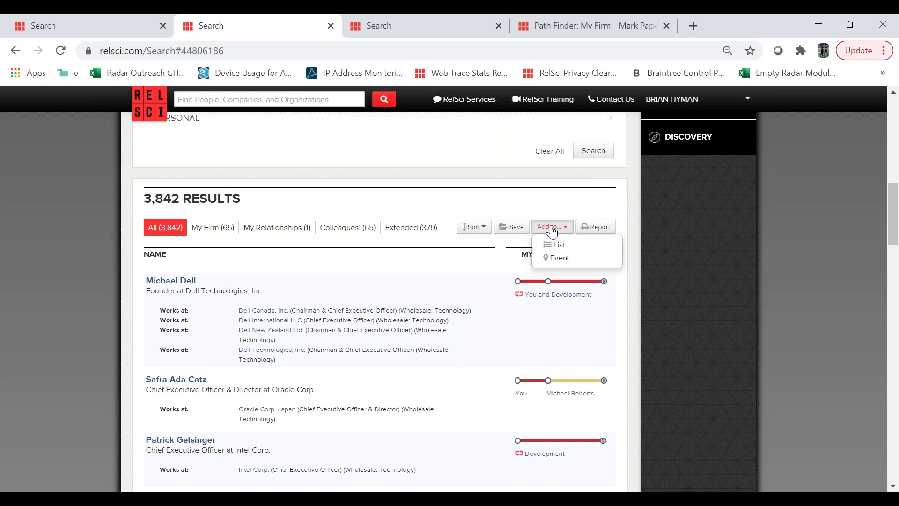
pyautogui.click(552, 232)
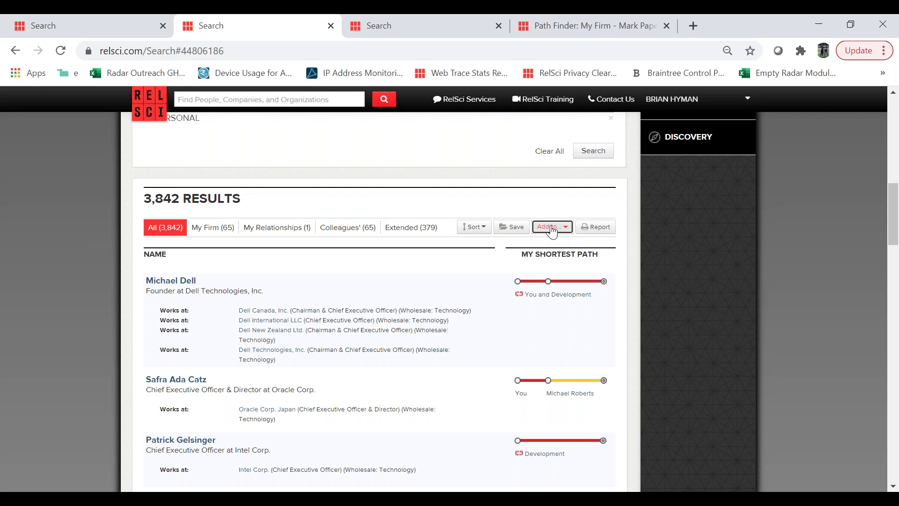
pyautogui.click(553, 228)
pyautogui.click(552, 241)
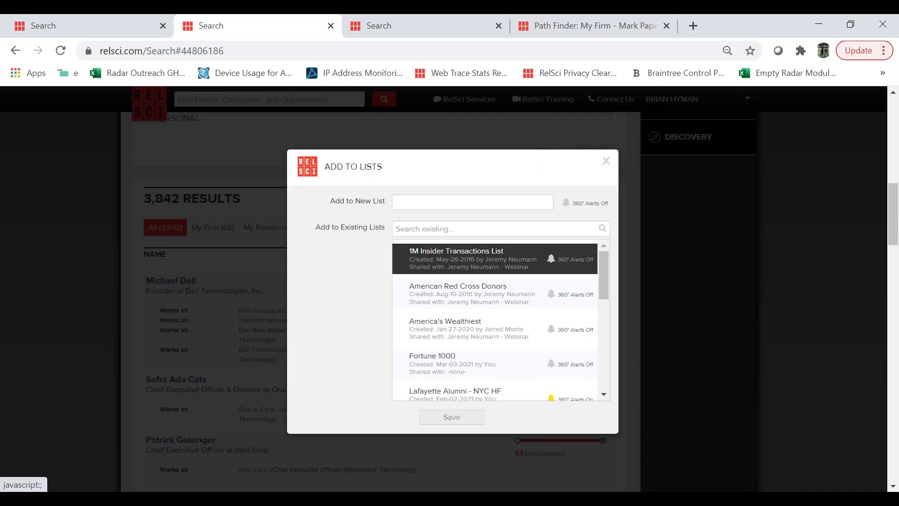
# Examine the new-list and existing-list choices for storing the search results, and close them without saving.
pyautogui.click(498, 201)
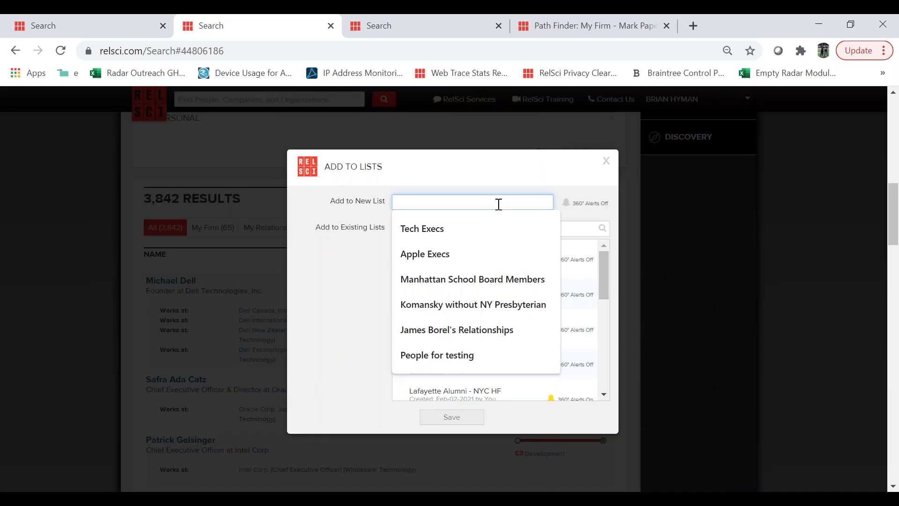
pyautogui.click(498, 180)
pyautogui.click(496, 230)
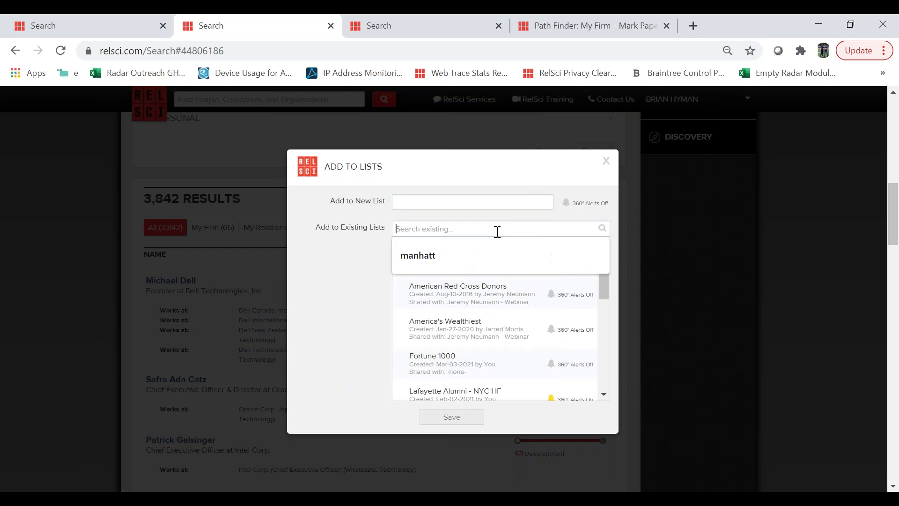
pyautogui.click(357, 292)
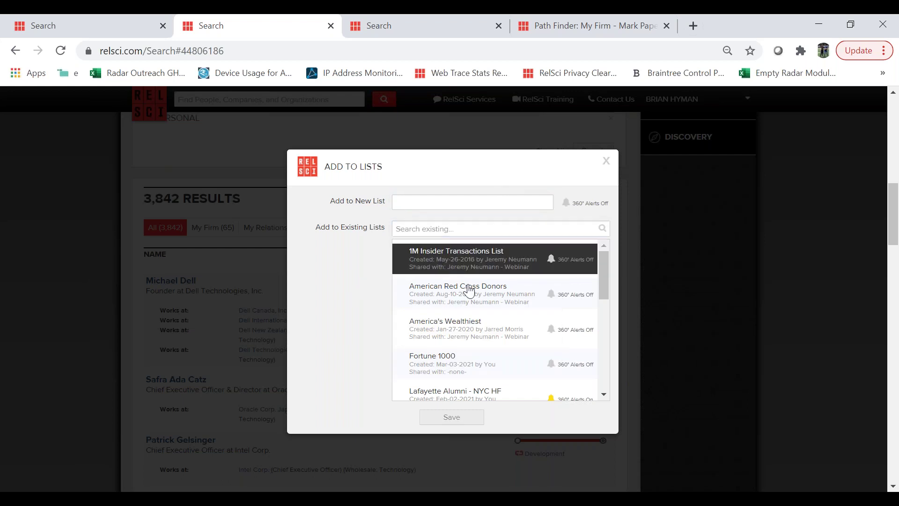
pyautogui.scroll(-2, 483, 328)
pyautogui.scroll(-5, 483, 329)
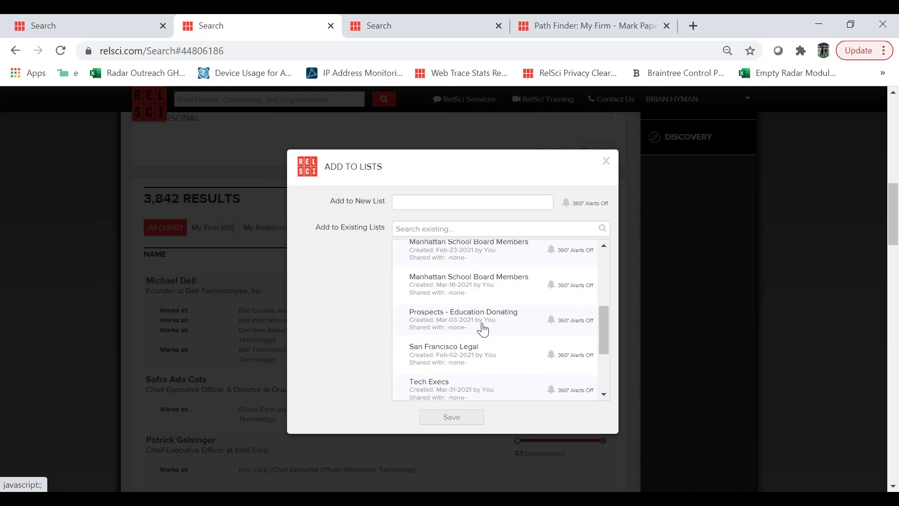
pyautogui.scroll(2, 483, 329)
pyautogui.scroll(10, 483, 329)
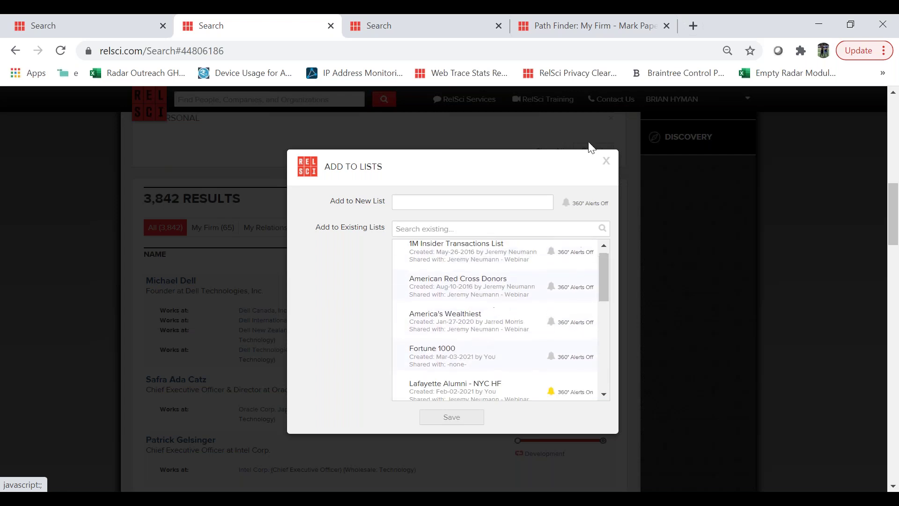
pyautogui.click(605, 164)
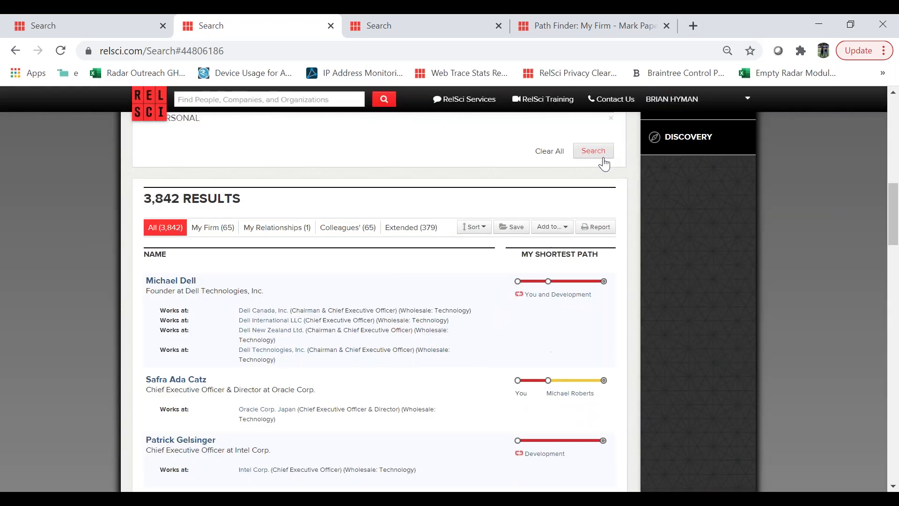
# Bring up the report export settings for the search results again and close them without downloading.
pyautogui.click(592, 229)
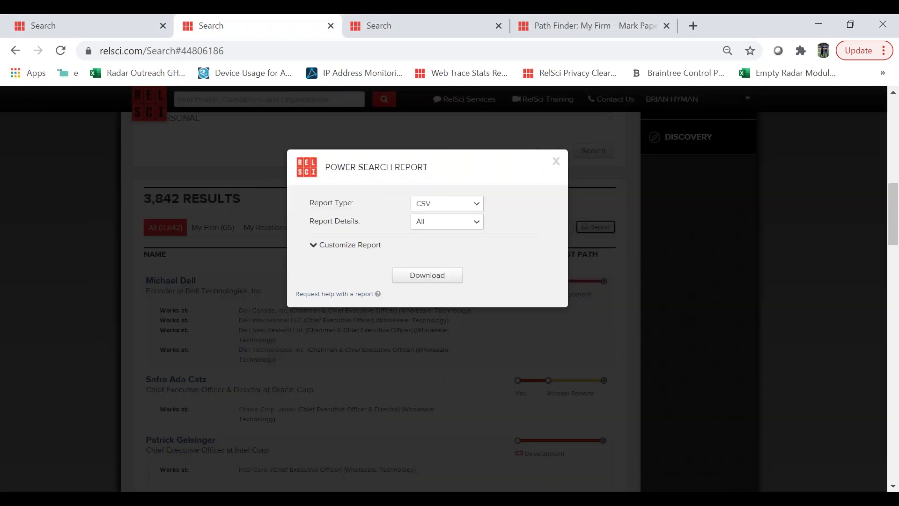
pyautogui.click(556, 164)
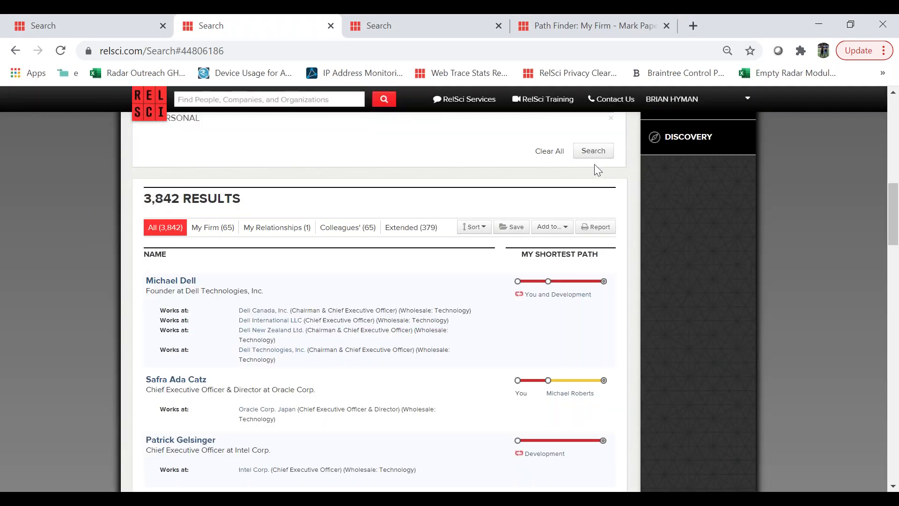
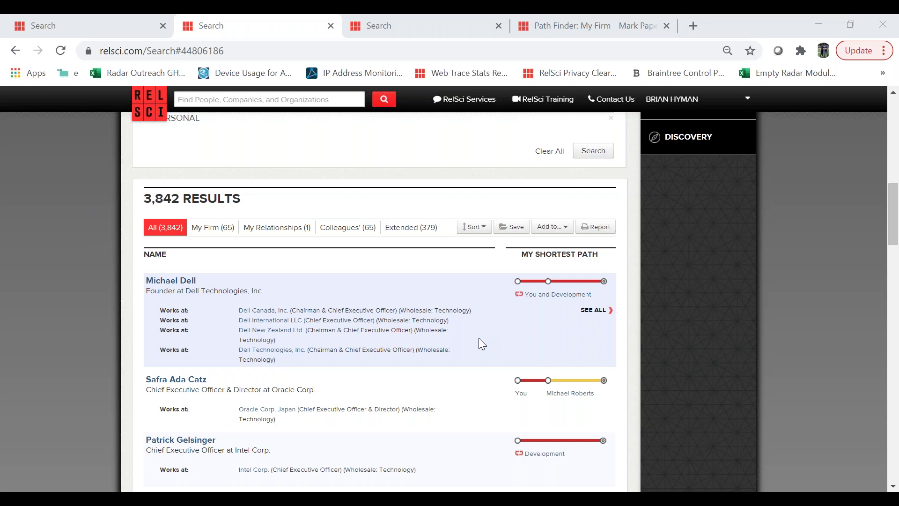
# Add the state of New York as the location criterion, rerun the people search and look through its results.
pyautogui.scroll(12, 479, 338)
pyautogui.click(515, 247)
pyautogui.write('new york')
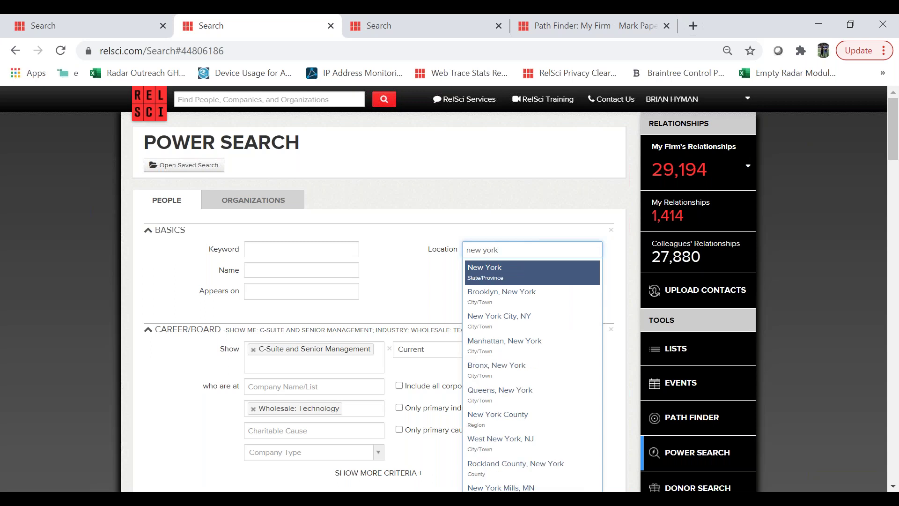
pyautogui.click(521, 277)
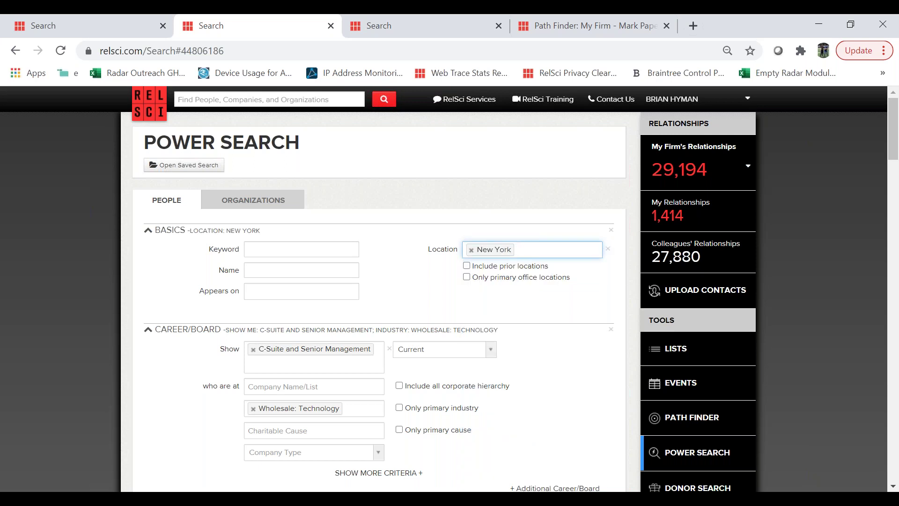
pyautogui.scroll(-6, 532, 206)
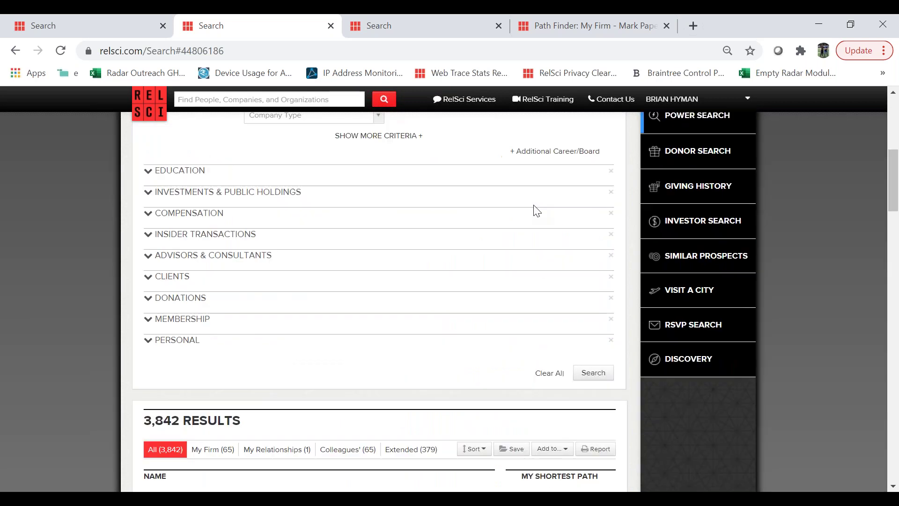
pyautogui.click(593, 374)
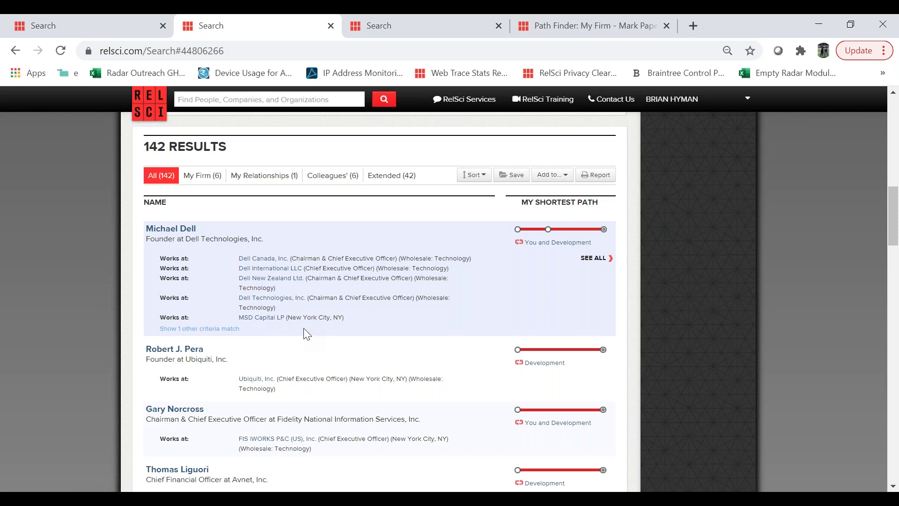
pyautogui.scroll(-3, 307, 333)
pyautogui.scroll(-5, 306, 334)
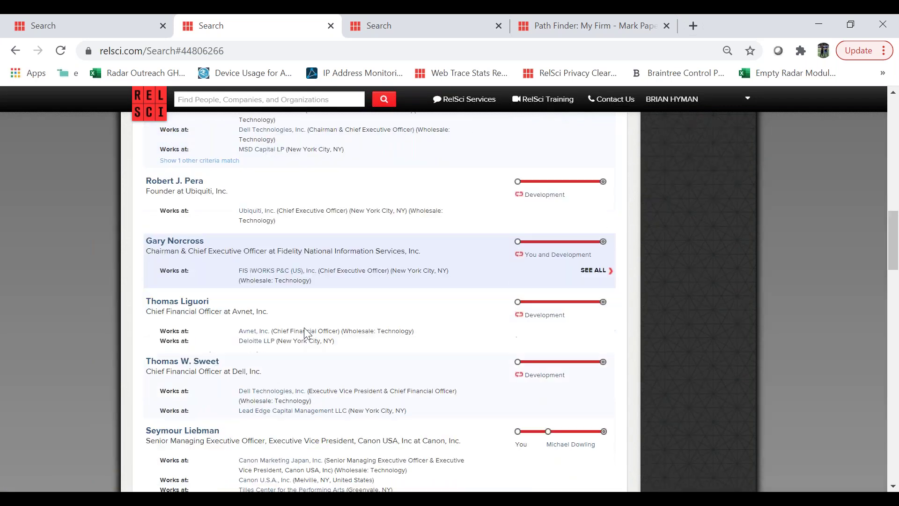
# Look through the New York technology executive results and open the options for adding them to a list or event.
pyautogui.scroll(-3, 375, 190)
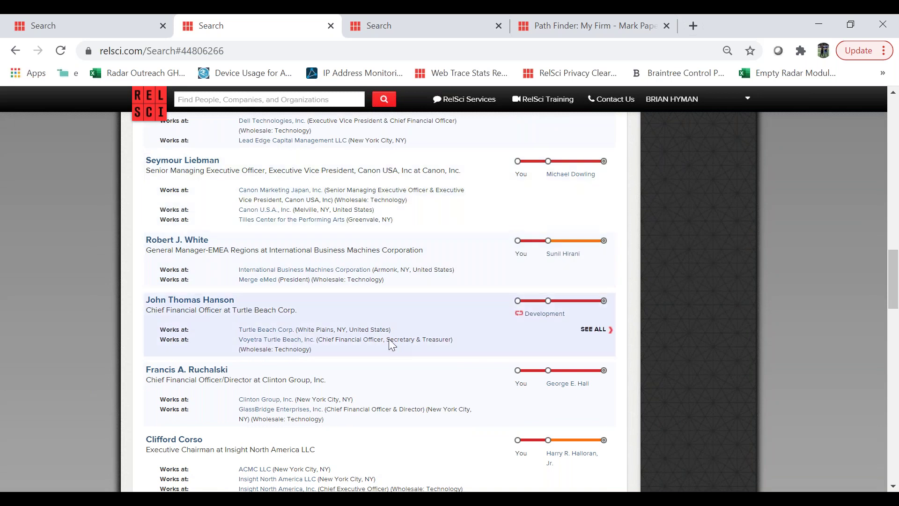
pyautogui.scroll(-3, 392, 345)
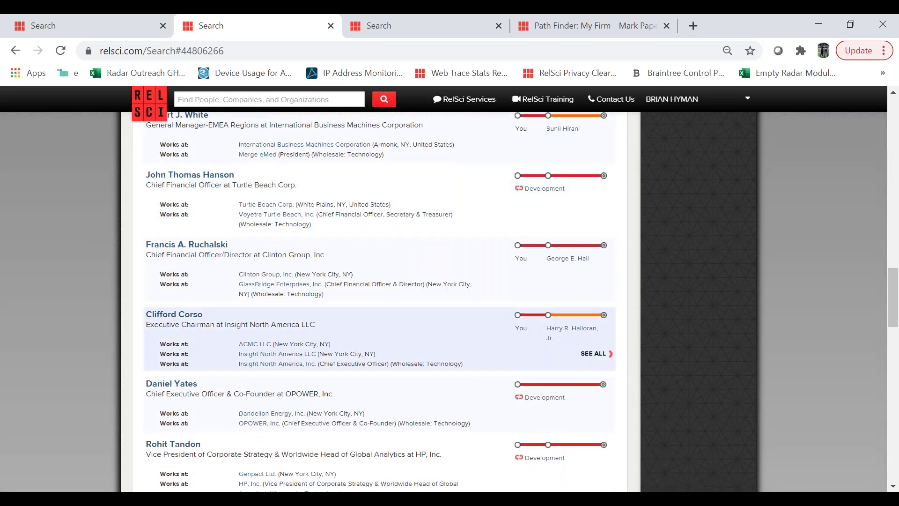
pyautogui.scroll(-2, 392, 345)
pyautogui.scroll(-2, 393, 345)
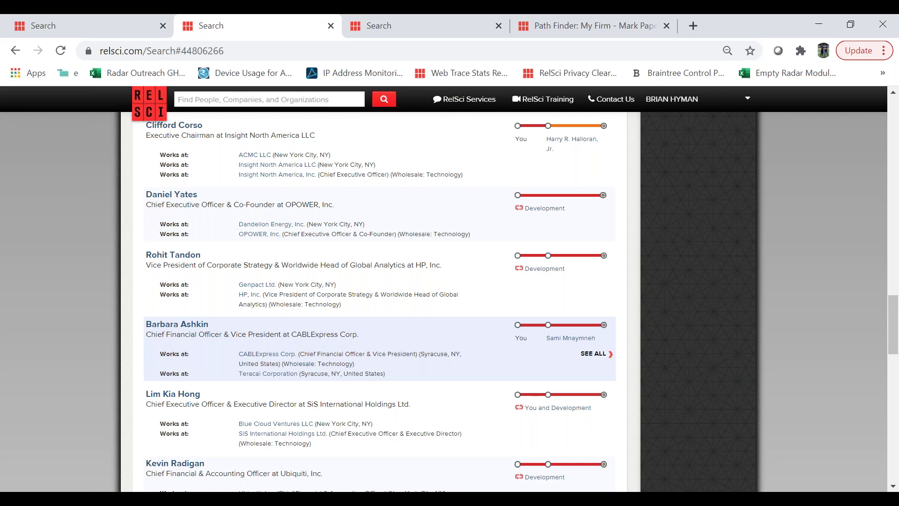
pyautogui.scroll(18, 617, 348)
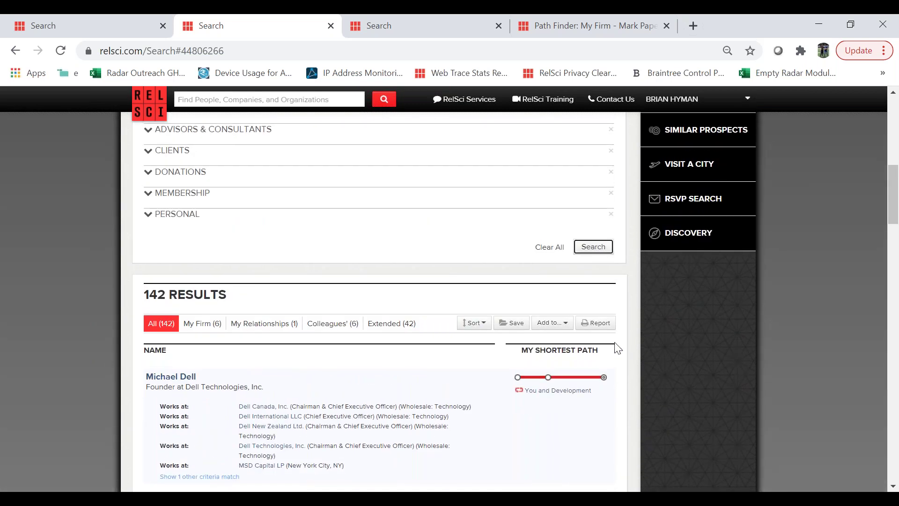
pyautogui.click(552, 323)
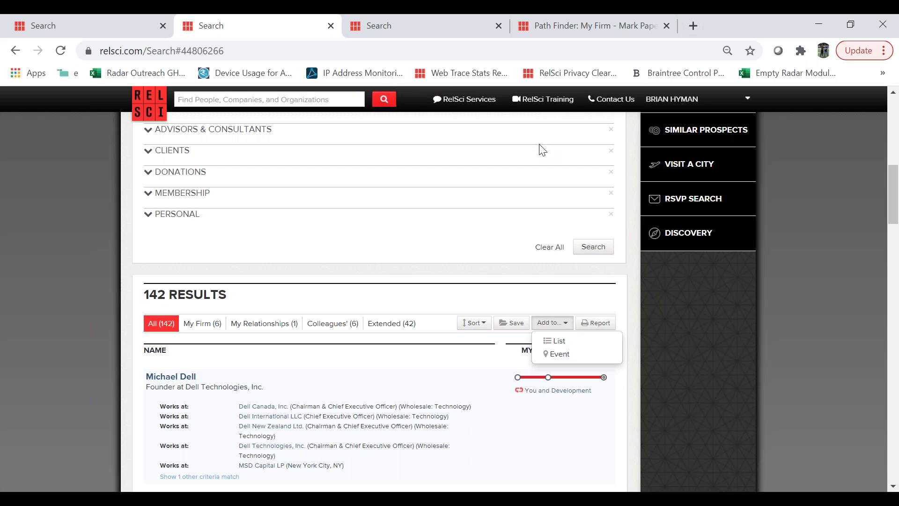
# Go to the saved lists and open the Tech Execs list created on Mar-31-2021.
pyautogui.scroll(4, 540, 148)
pyautogui.scroll(2, 540, 148)
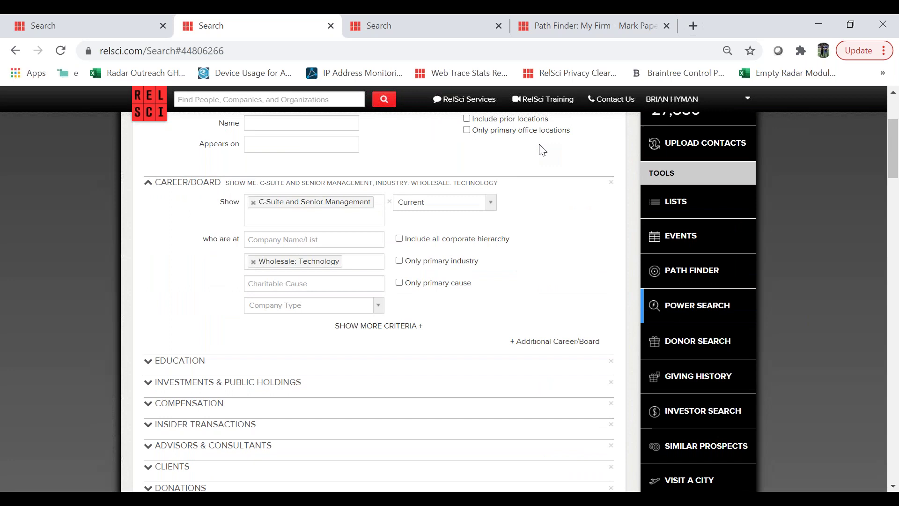
pyautogui.click(656, 205)
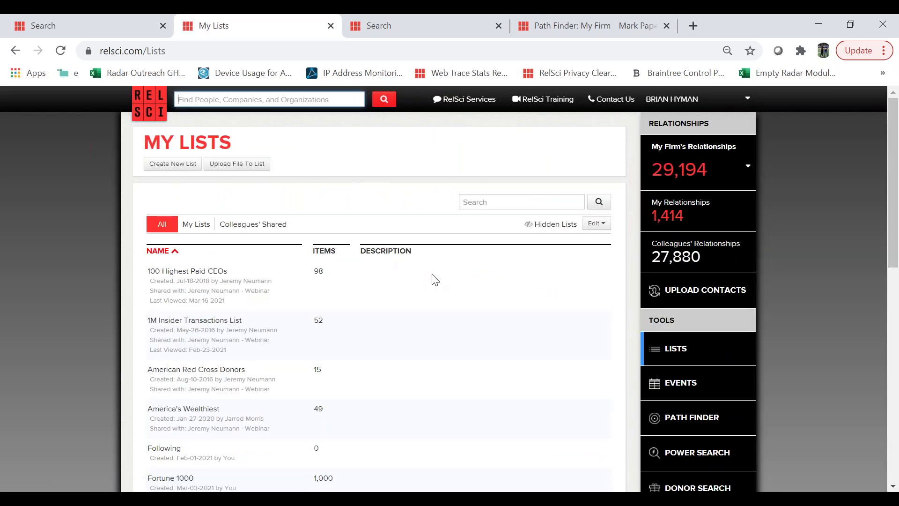
pyautogui.scroll(-4, 433, 279)
pyautogui.scroll(-3, 436, 279)
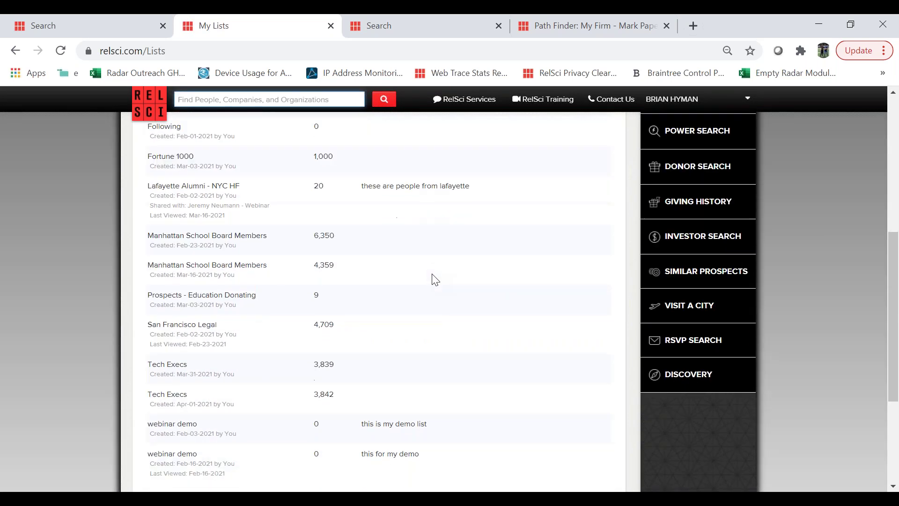
pyautogui.click(182, 357)
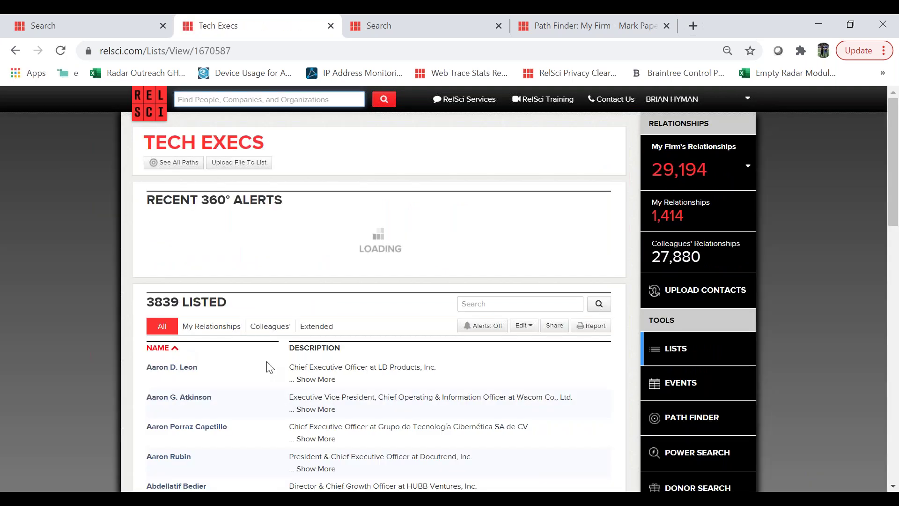
# Delete three entries from the Tech Execs list: the executives at Wacom Co., Ltd., HeiTech Padu Bhd. and GreenLoop IT, Inc.
pyautogui.scroll(-2, 277, 369)
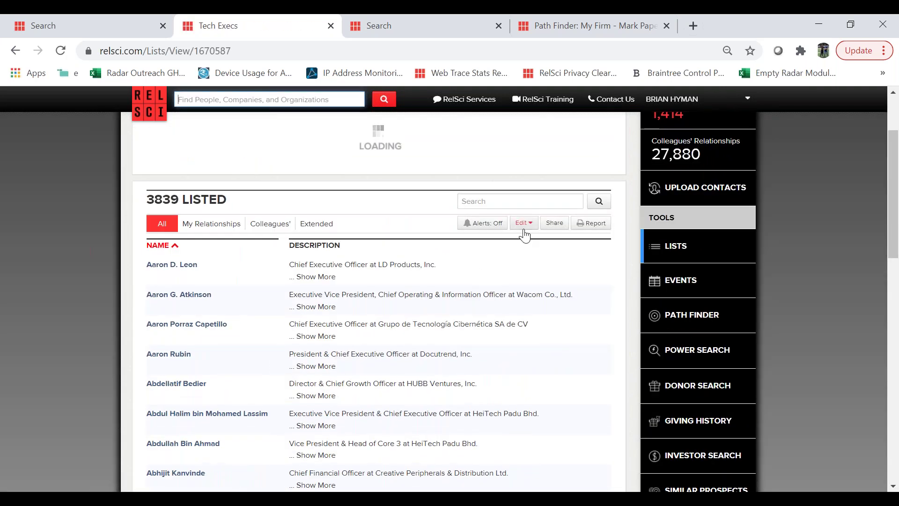
pyautogui.click(528, 224)
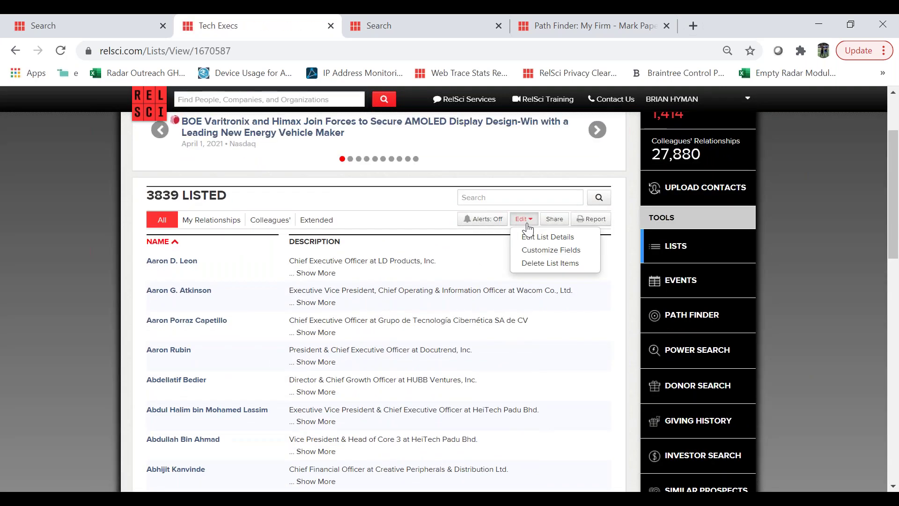
pyautogui.click(571, 264)
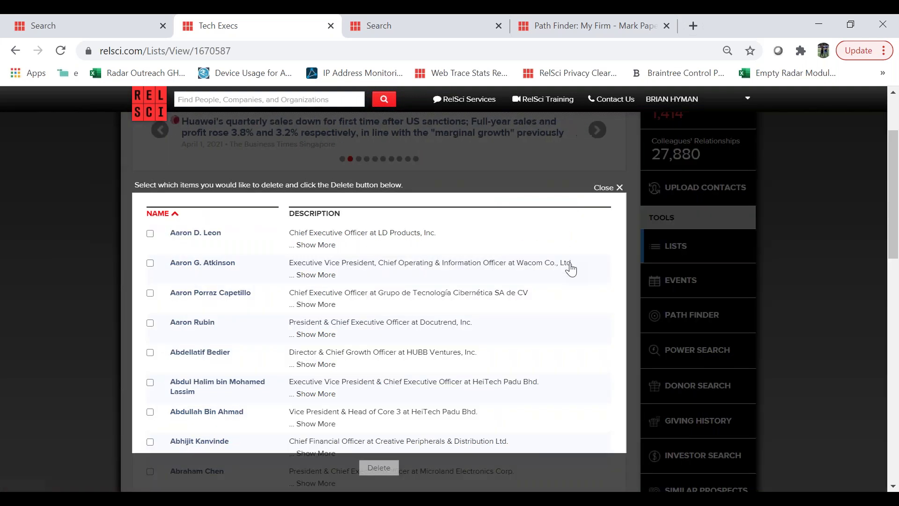
pyautogui.click(150, 264)
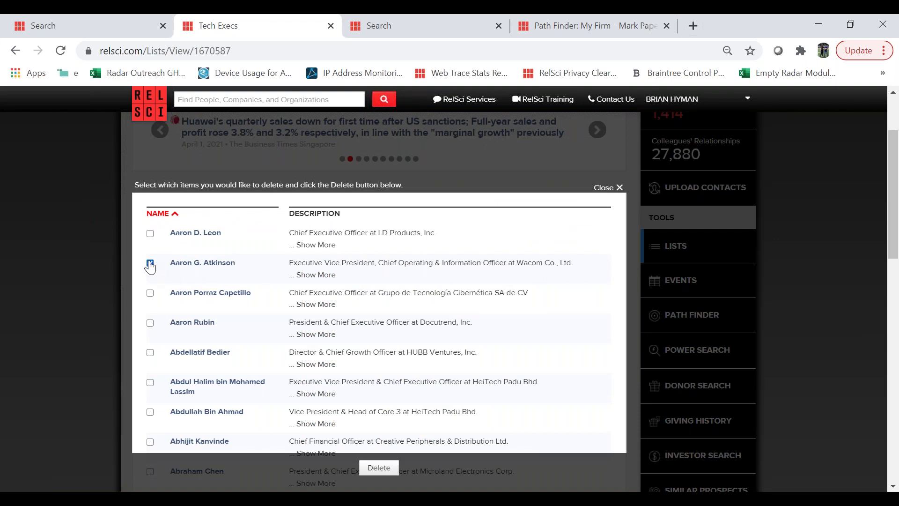
pyautogui.click(150, 382)
pyautogui.scroll(-5, 152, 391)
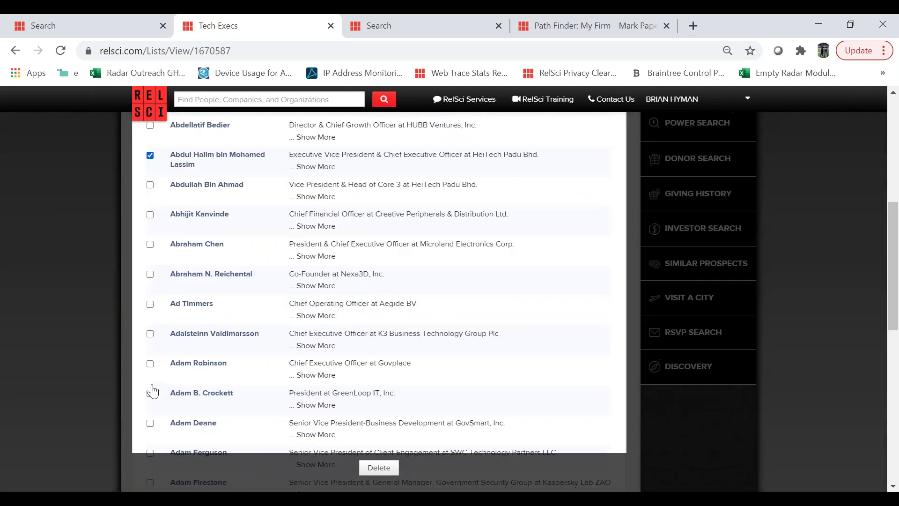
pyautogui.click(150, 394)
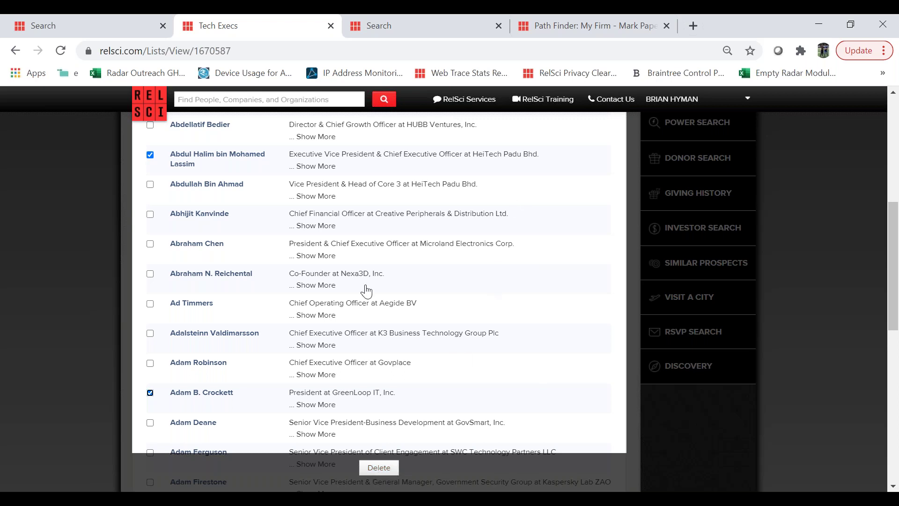
pyautogui.click(379, 468)
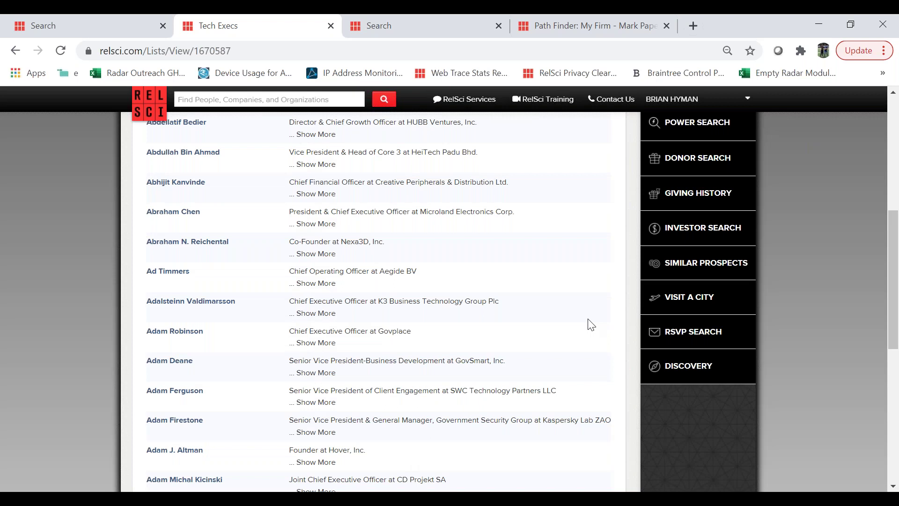
# Run a Donor Search for potential donors with University of Pennsylvania as the organization raising money.
pyautogui.scroll(1, 591, 325)
pyautogui.click(674, 199)
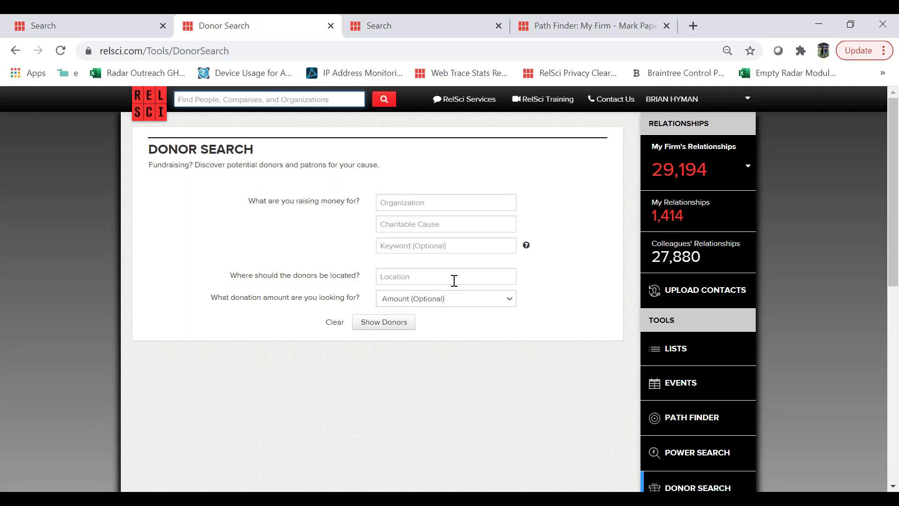
pyautogui.click(461, 205)
pyautogui.write('upenn')
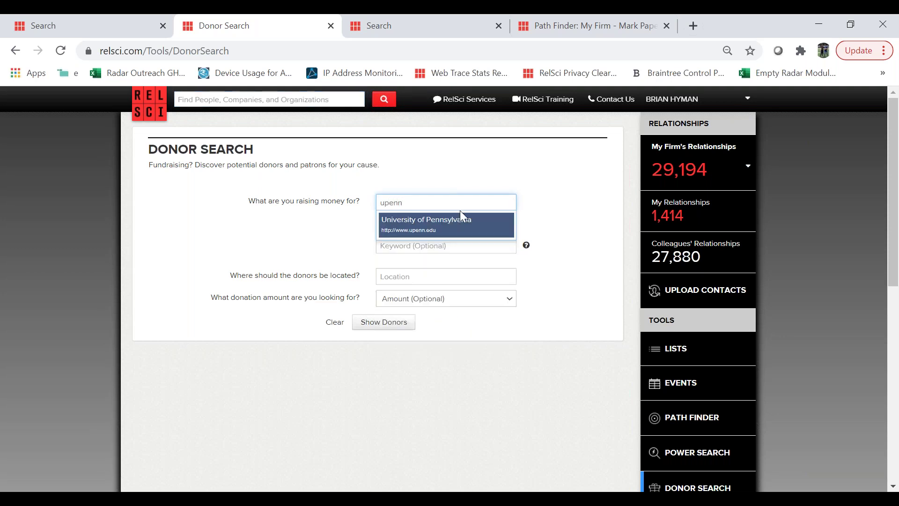
pyautogui.click(459, 223)
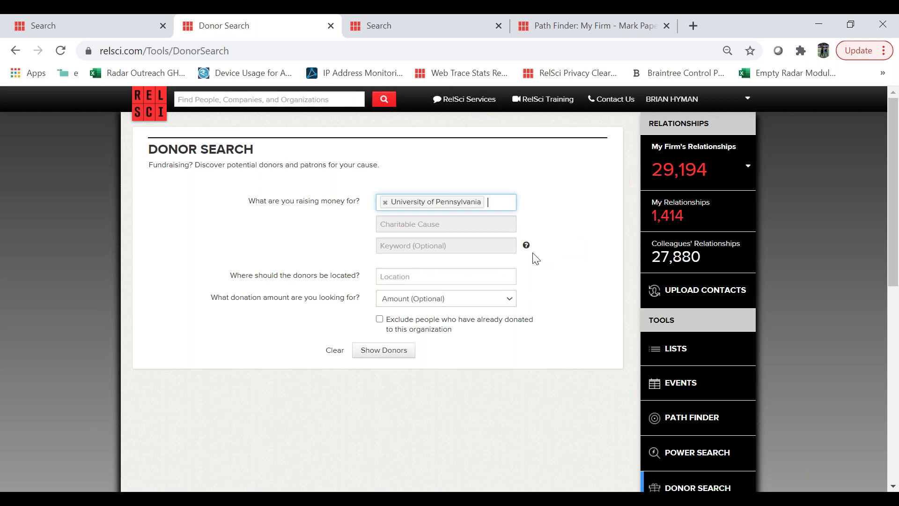
pyautogui.click(404, 353)
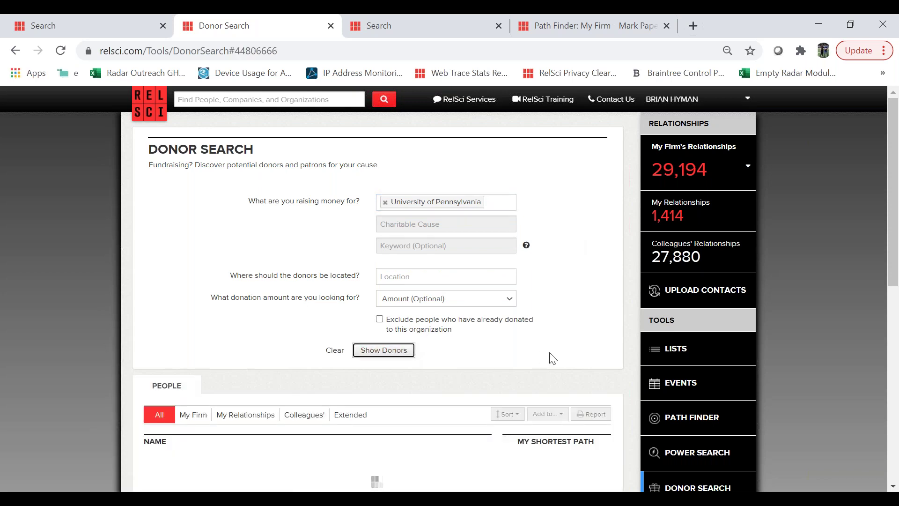
# Examine the University of Pennsylvania donor results, including the listed people's donations and shortest relationship paths.
pyautogui.scroll(-2, 551, 357)
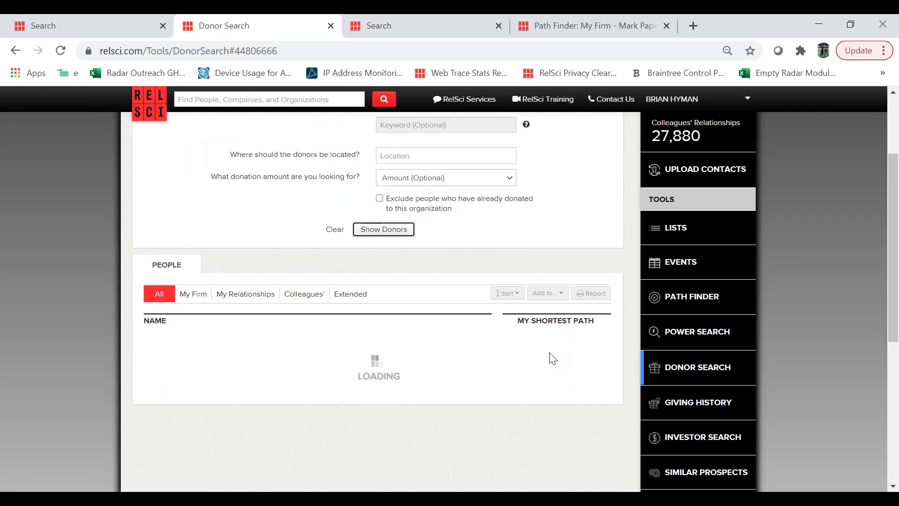
pyautogui.scroll(-1, 553, 358)
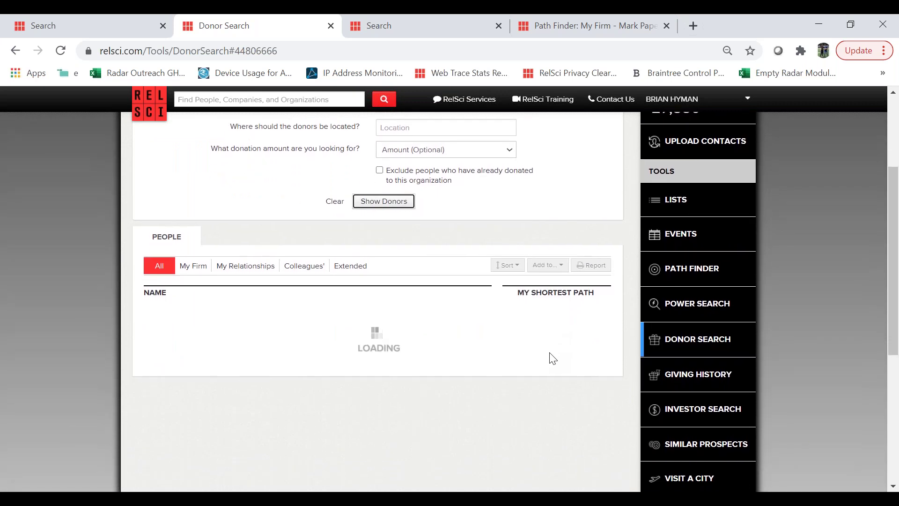
pyautogui.scroll(-1, 552, 358)
pyautogui.scroll(-1, 550, 354)
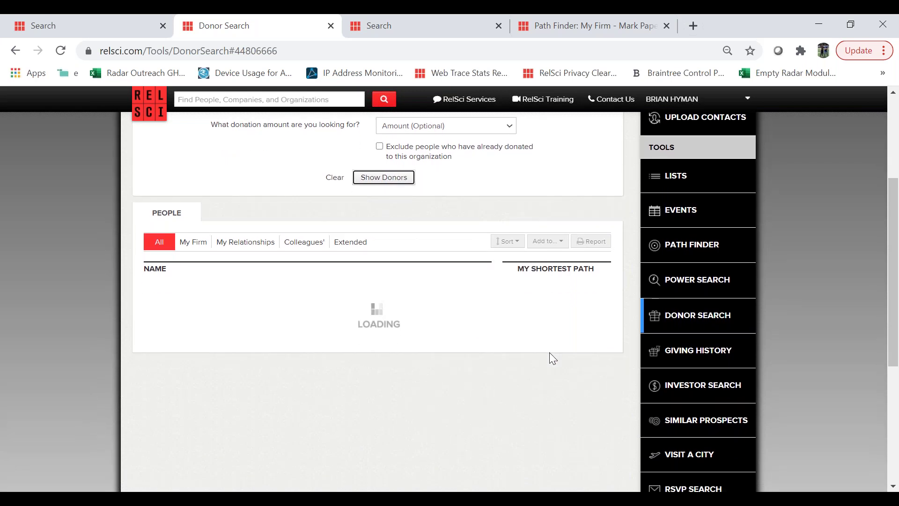
pyautogui.scroll(-1, 551, 354)
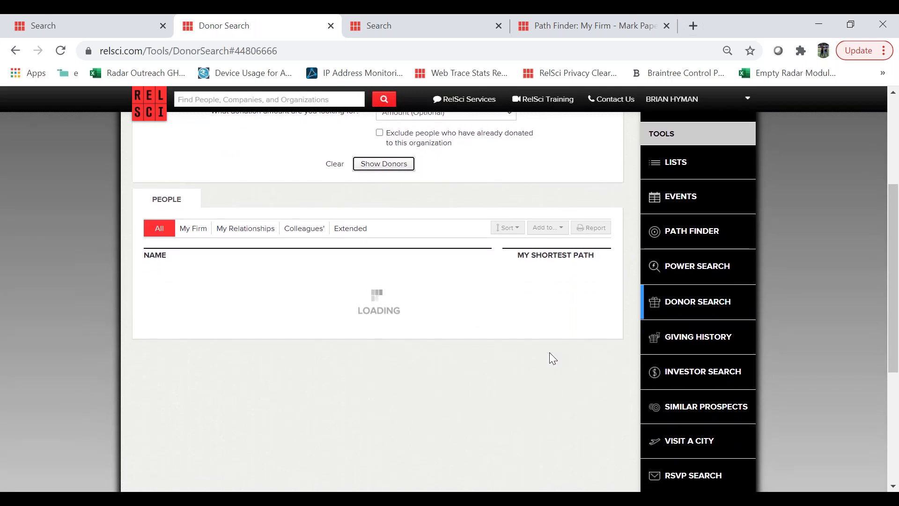
pyautogui.scroll(-1, 550, 359)
pyautogui.scroll(-1, 549, 356)
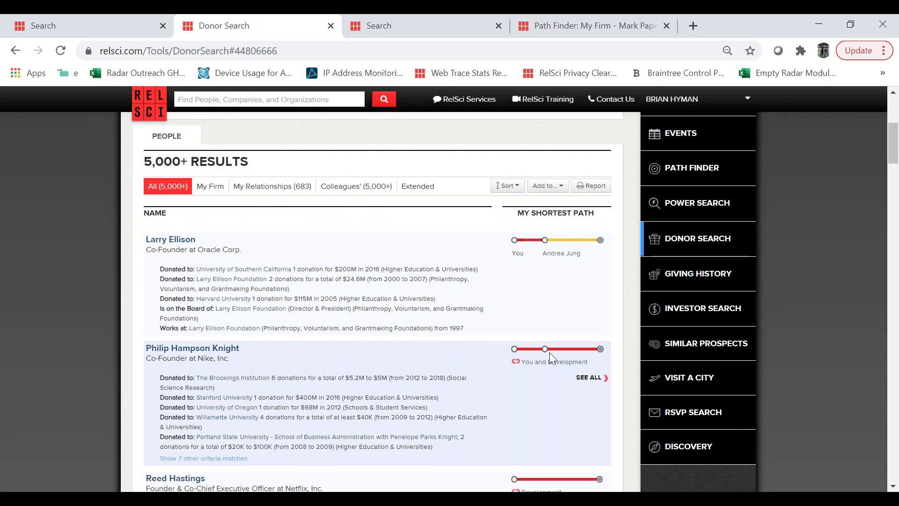
pyautogui.scroll(-1, 549, 352)
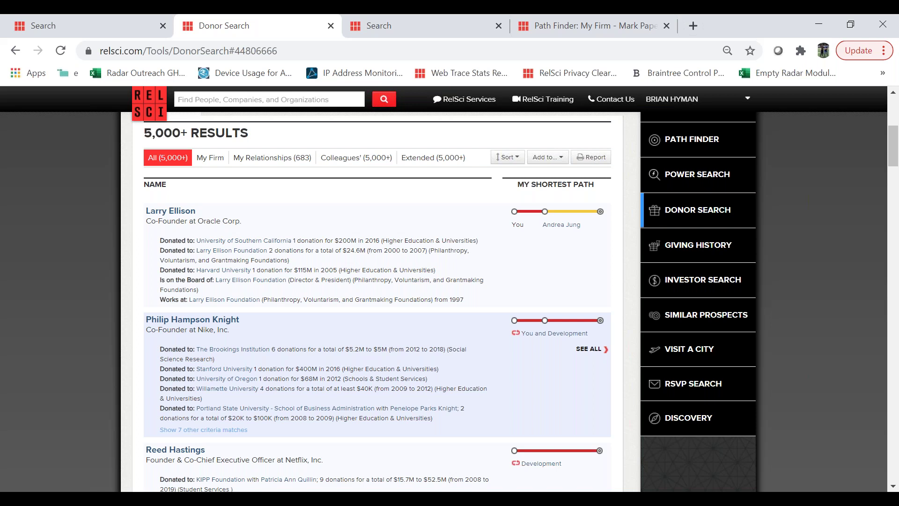
# Open Path Finder, switch to the already open path search from My Firm to the target executive, and review its relationship paths.
pyautogui.click(654, 146)
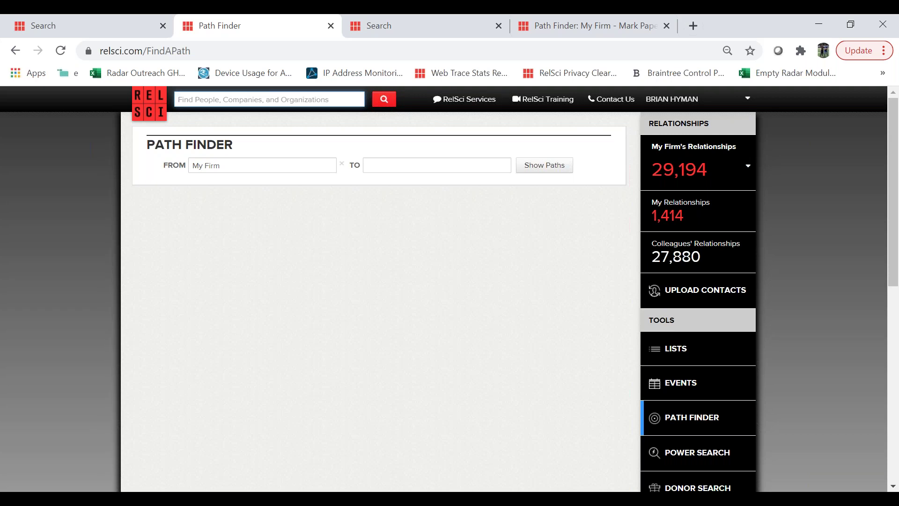
pyautogui.click(549, 29)
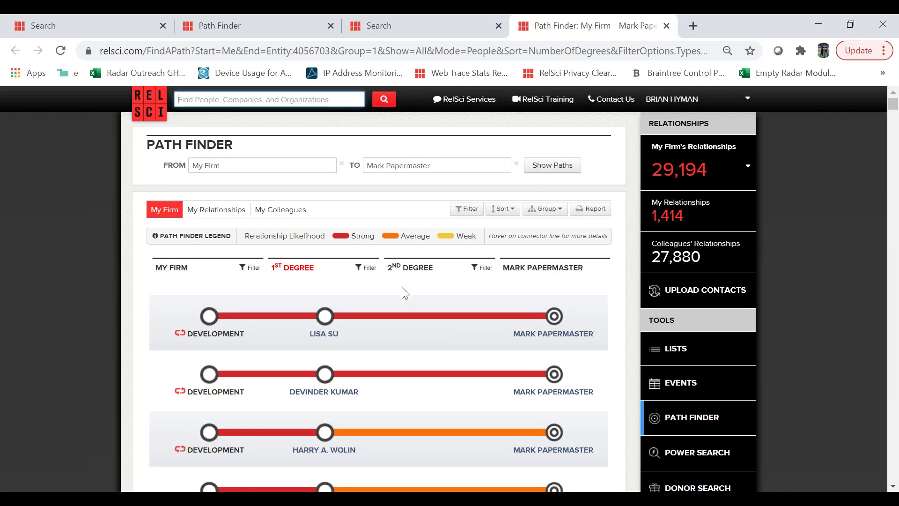
pyautogui.scroll(-1, 405, 293)
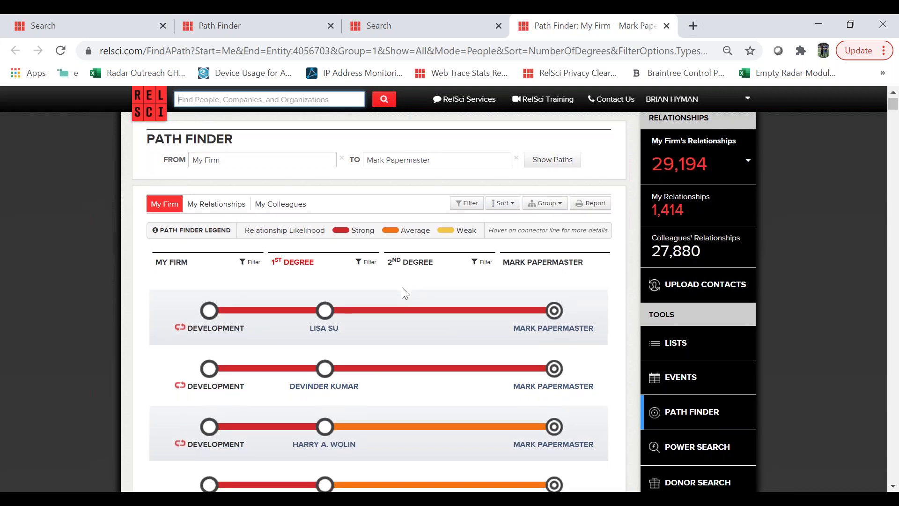
pyautogui.scroll(-2, 402, 288)
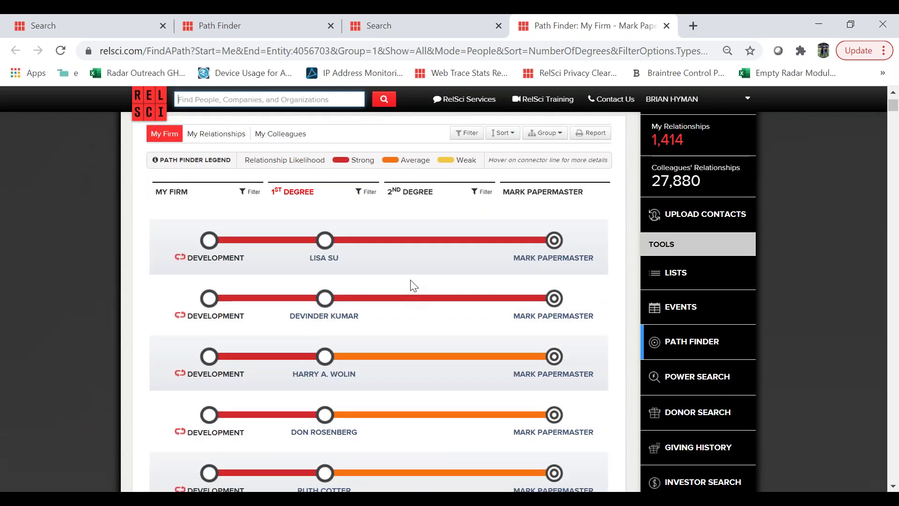
pyautogui.scroll(2, 412, 284)
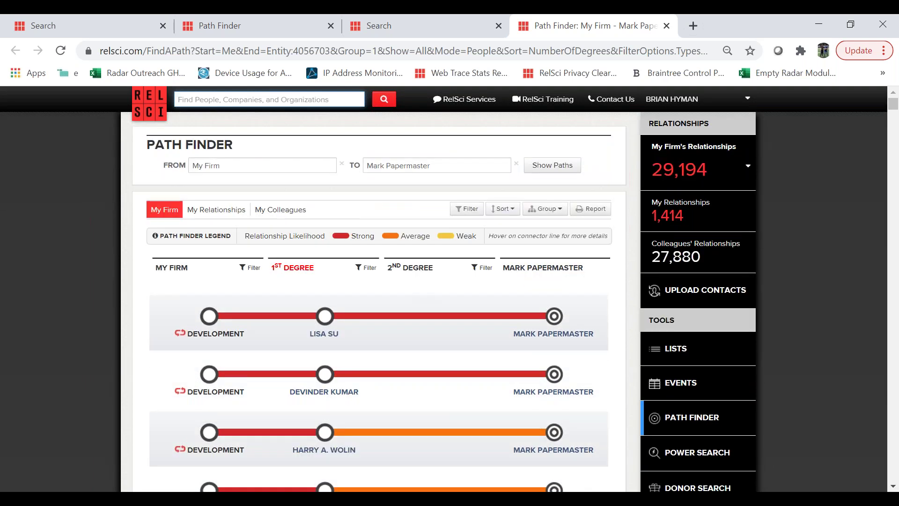
# Examine the path filter options, including the extra filters on people's attributes, and close them without applying any.
pyautogui.click(470, 209)
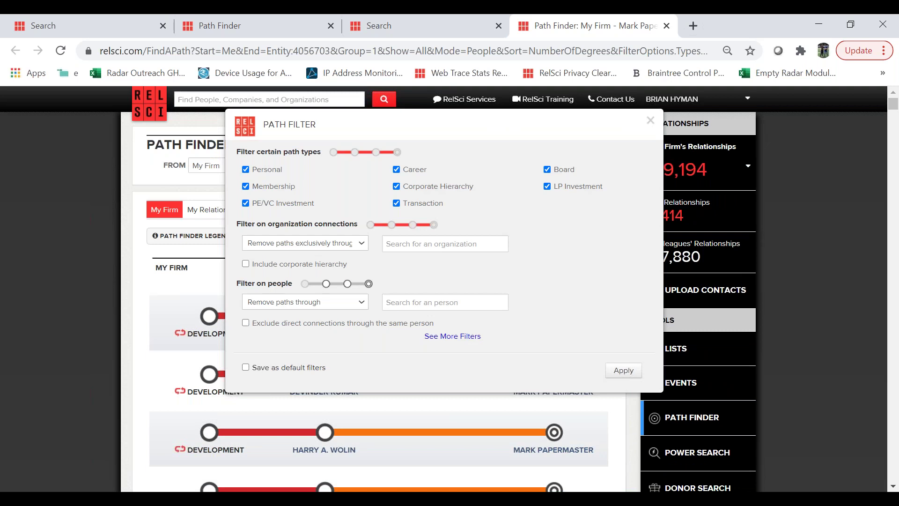
pyautogui.click(453, 337)
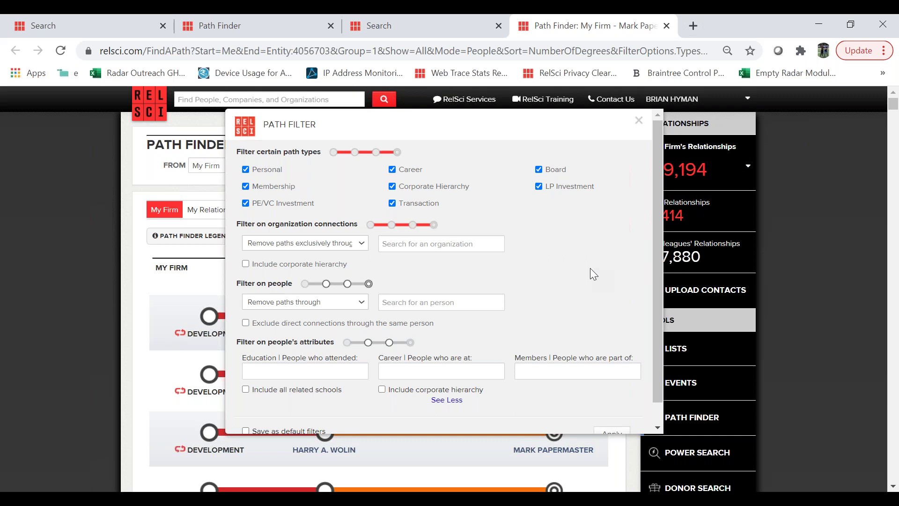
pyautogui.click(639, 121)
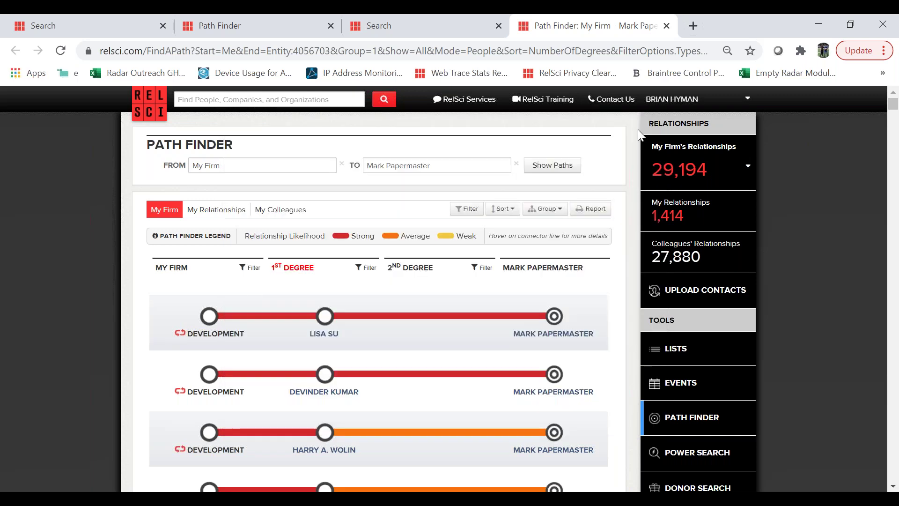
pyautogui.scroll(-1, 610, 354)
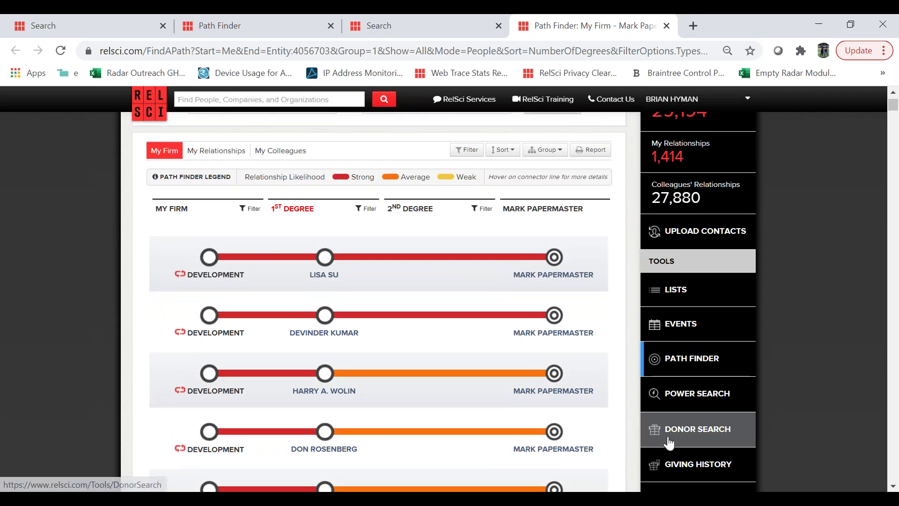
# Open Donor Search and look up "manhattan" among the suggested donor locations.
pyautogui.click(669, 440)
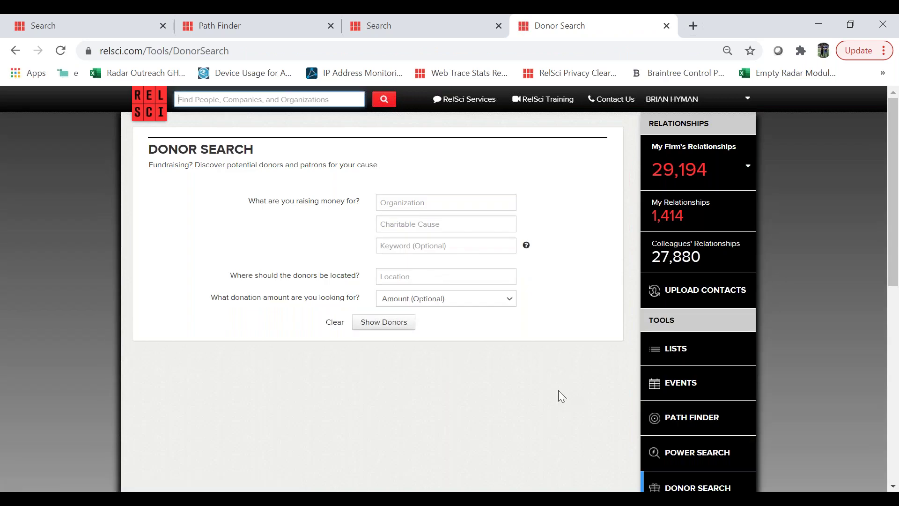
pyautogui.click(446, 277)
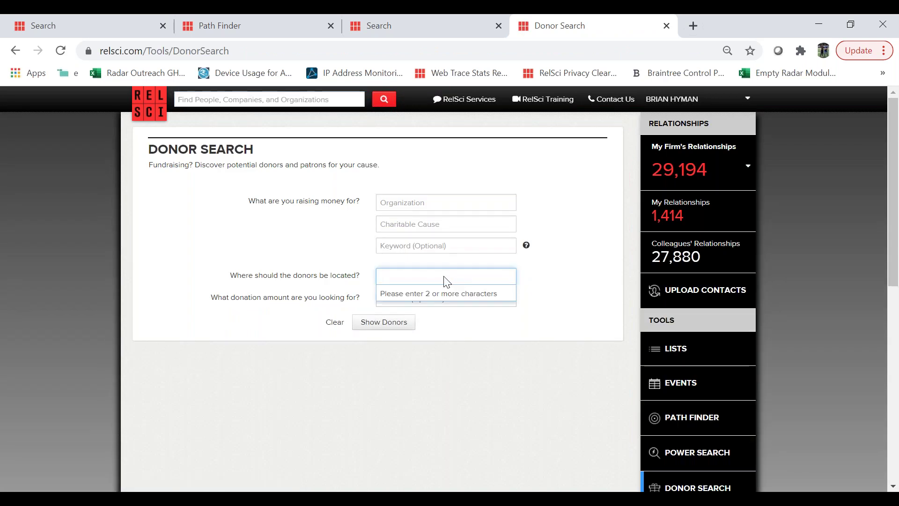
pyautogui.write('manhattan')
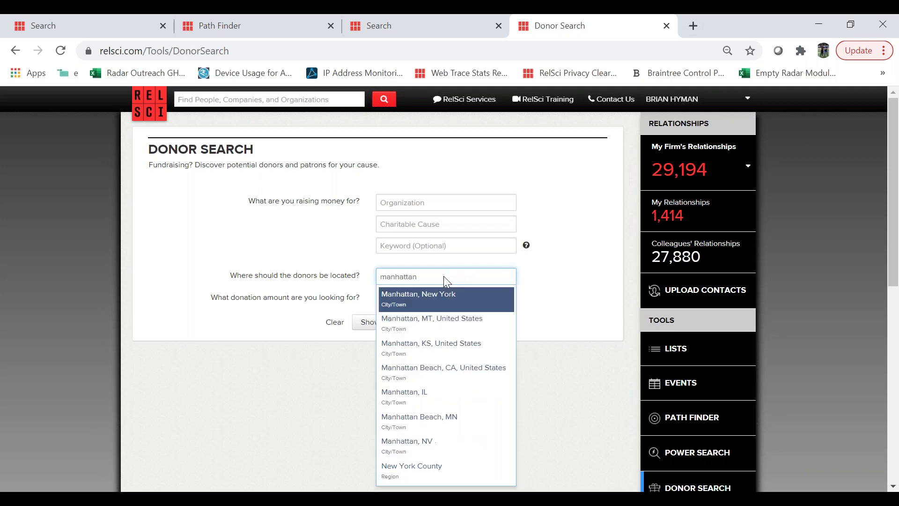
# Look up "asia" among the donor location suggestions instead, and clear the location without choosing one.
pyautogui.press('BackSpace')
pyautogui.press('BackSpace')
pyautogui.press('BackSpace')
pyautogui.press('BackSpace')
pyautogui.press('BackSpace')
pyautogui.press('BackSpace')
pyautogui.press('BackSpace')
pyautogui.press('BackSpace')
pyautogui.press('BackSpace')
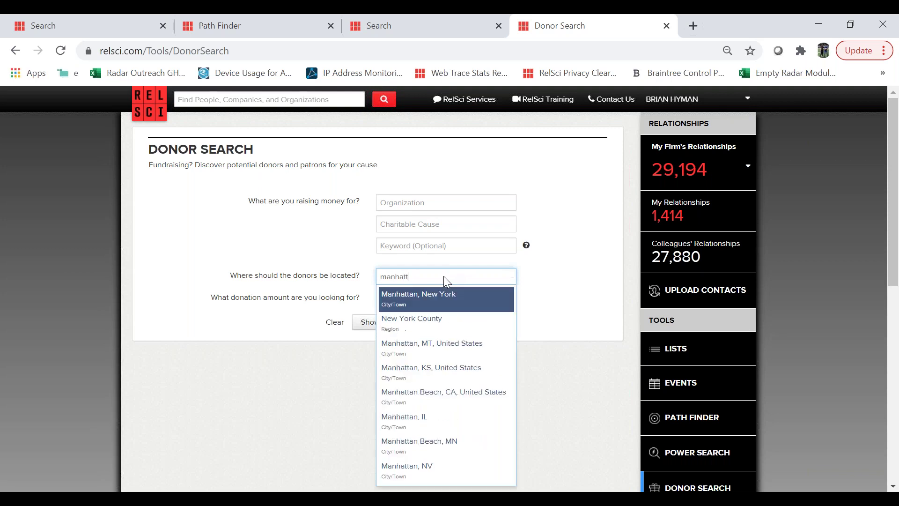
pyautogui.write('asia')
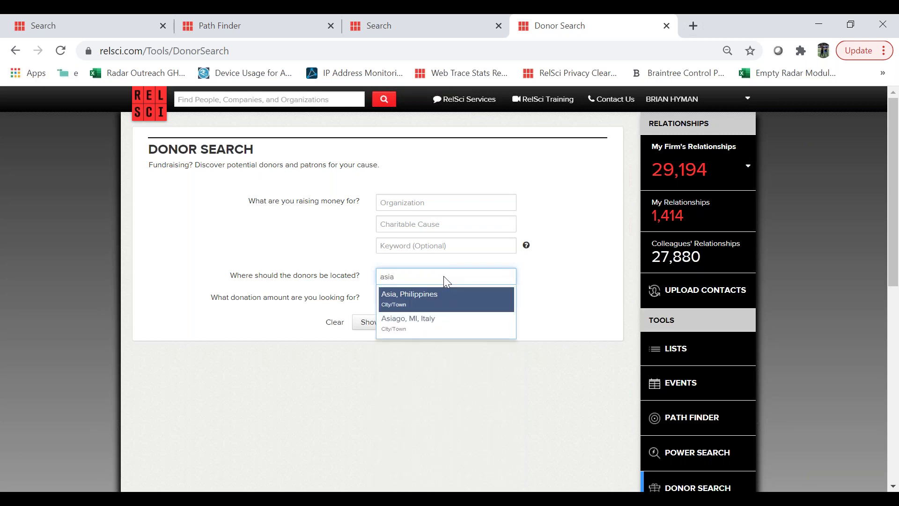
pyautogui.press('BackSpace')
pyautogui.press('BackSpace')
pyautogui.press('BackSpace')
pyautogui.press('BackSpace')
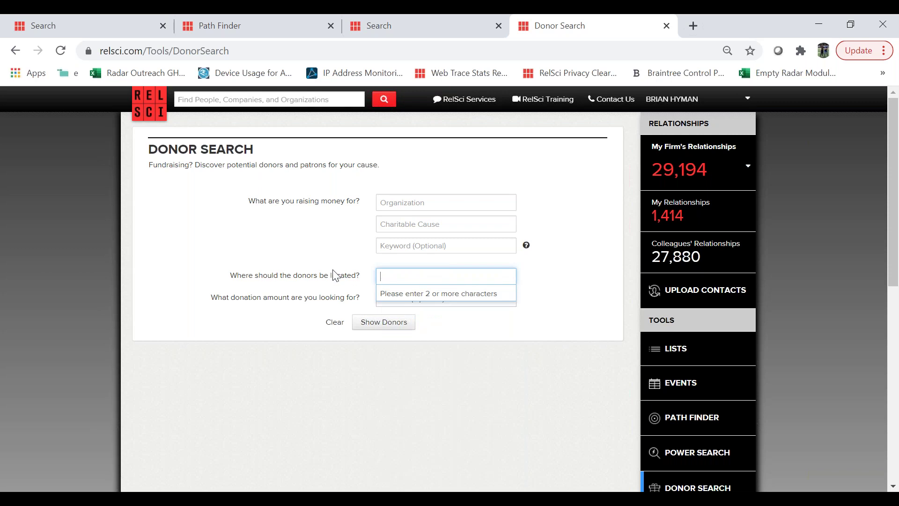
pyautogui.press('Escape')
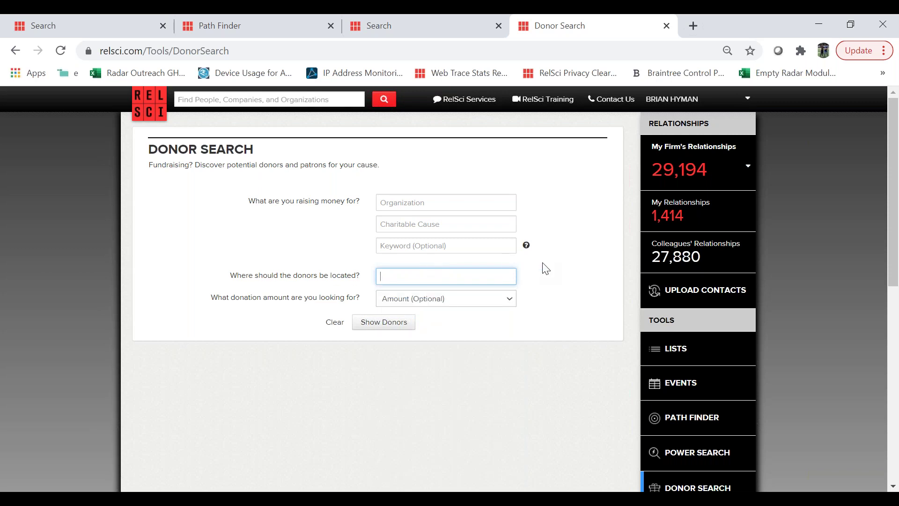